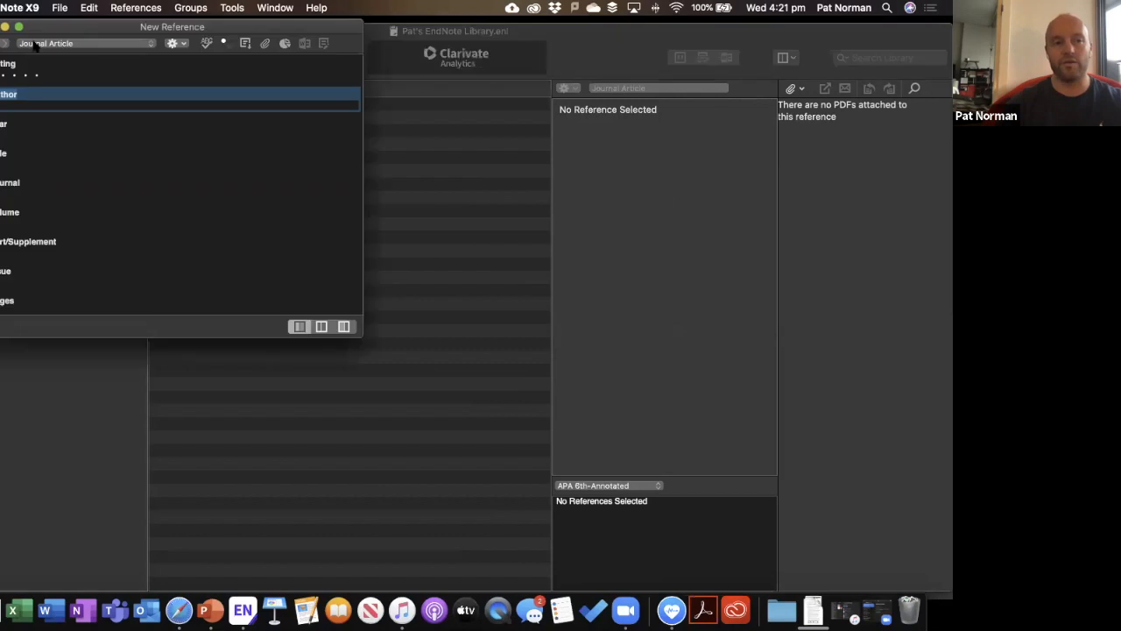
Reopen a blank new reference and move and enlarge it near the screen centre.
key(super+w)
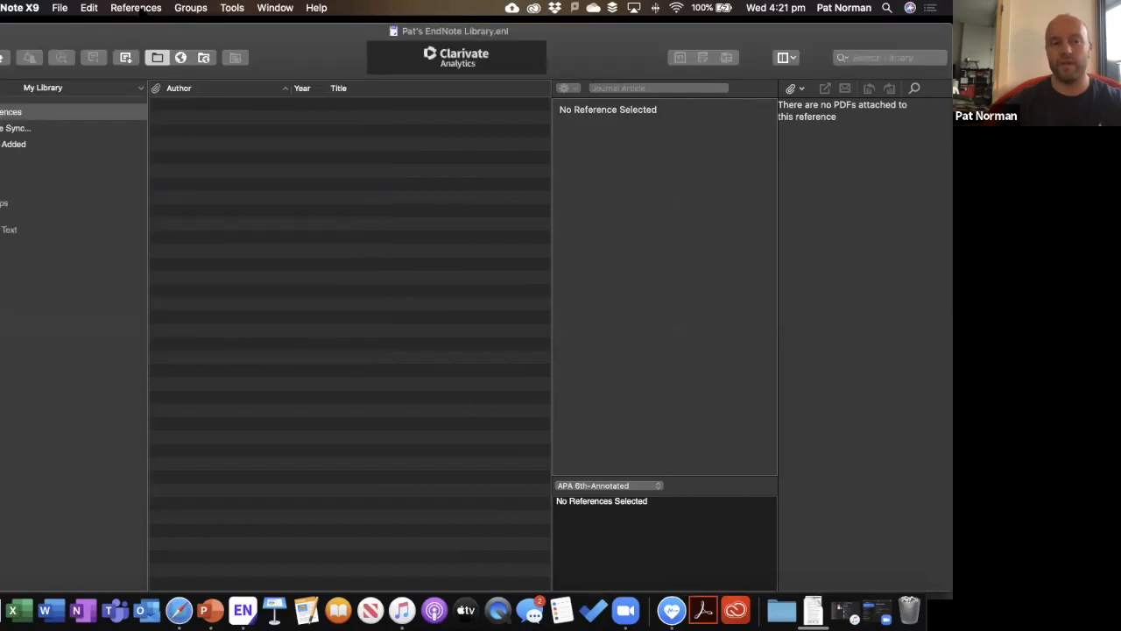
click(138, 8)
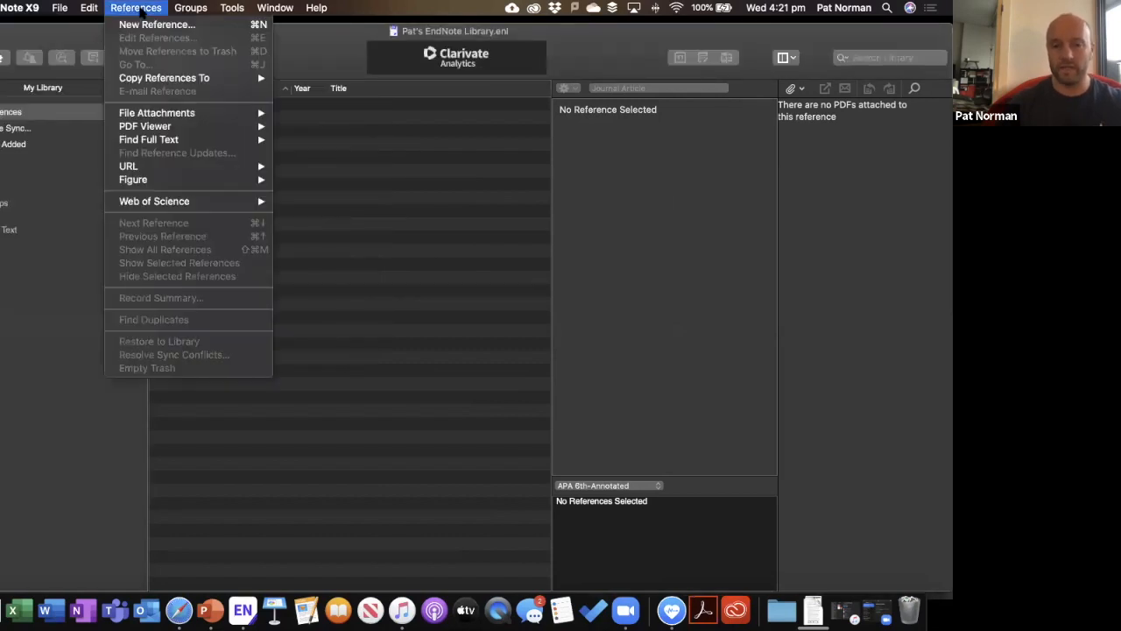
key(super+n)
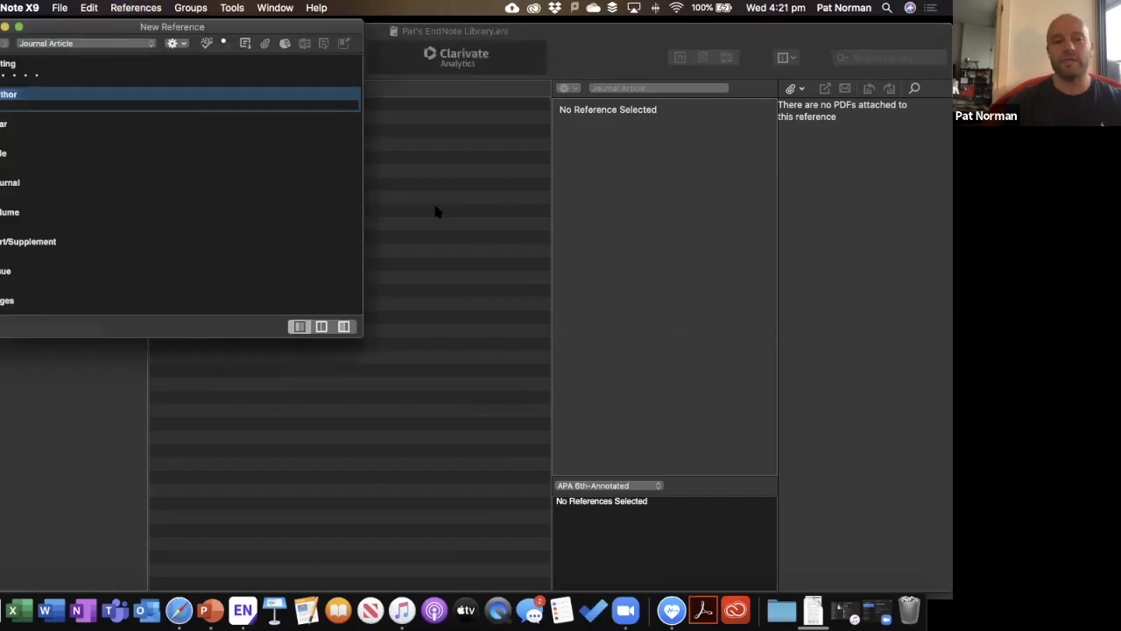
drag(173, 27, 411, 157)
drag(228, 467, 151, 490)
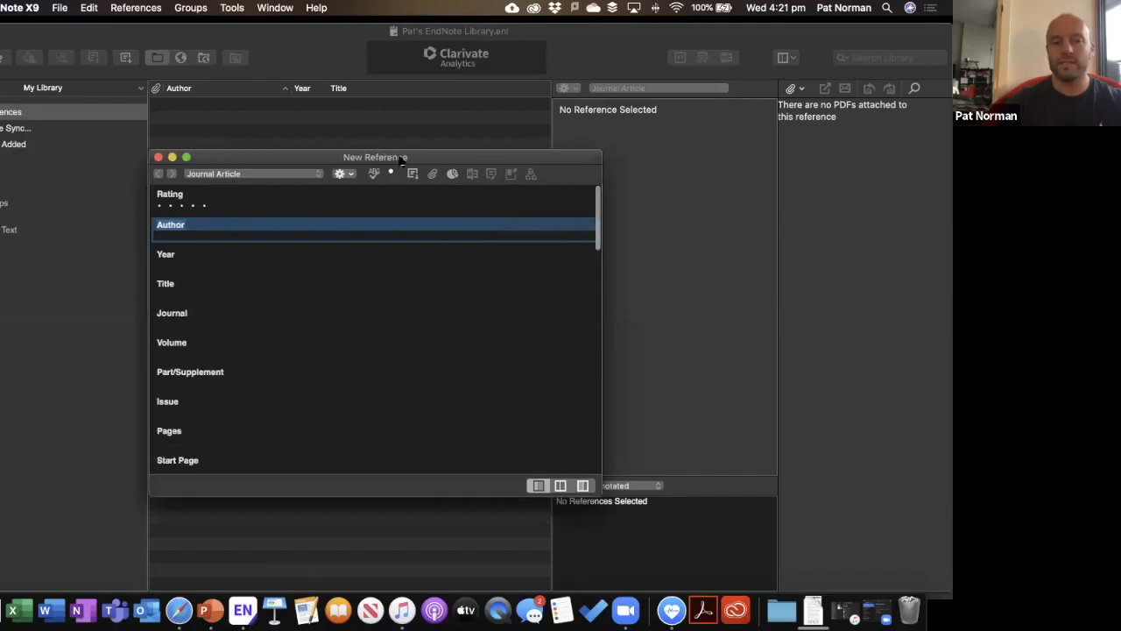
drag(304, 158, 366, 156)
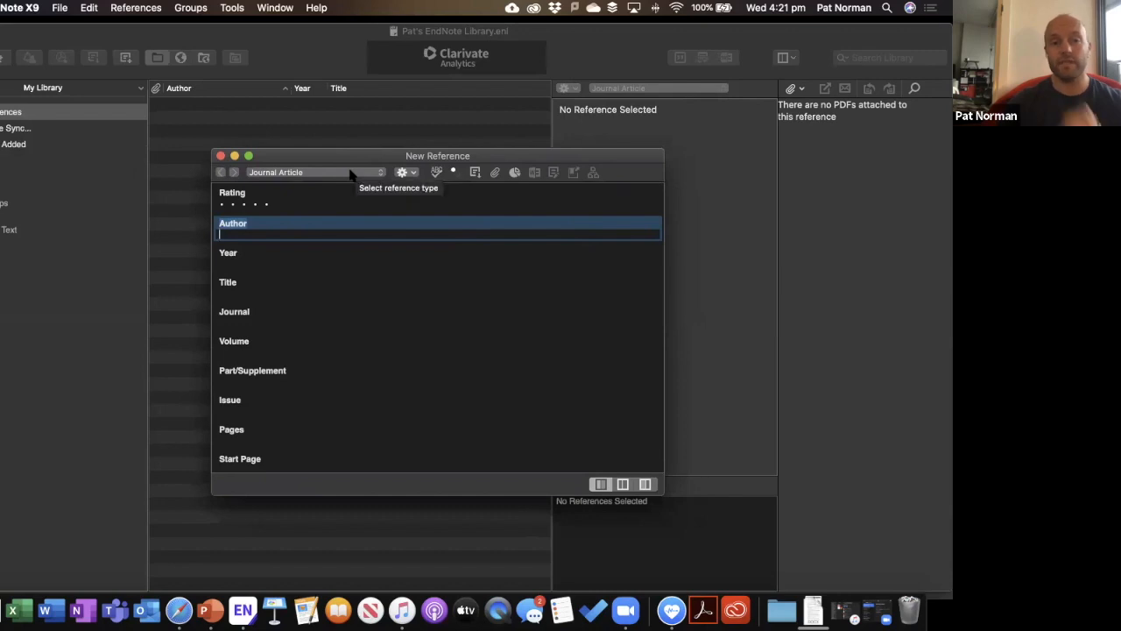
Confirm the reference type stays Journal Article.
click(354, 173)
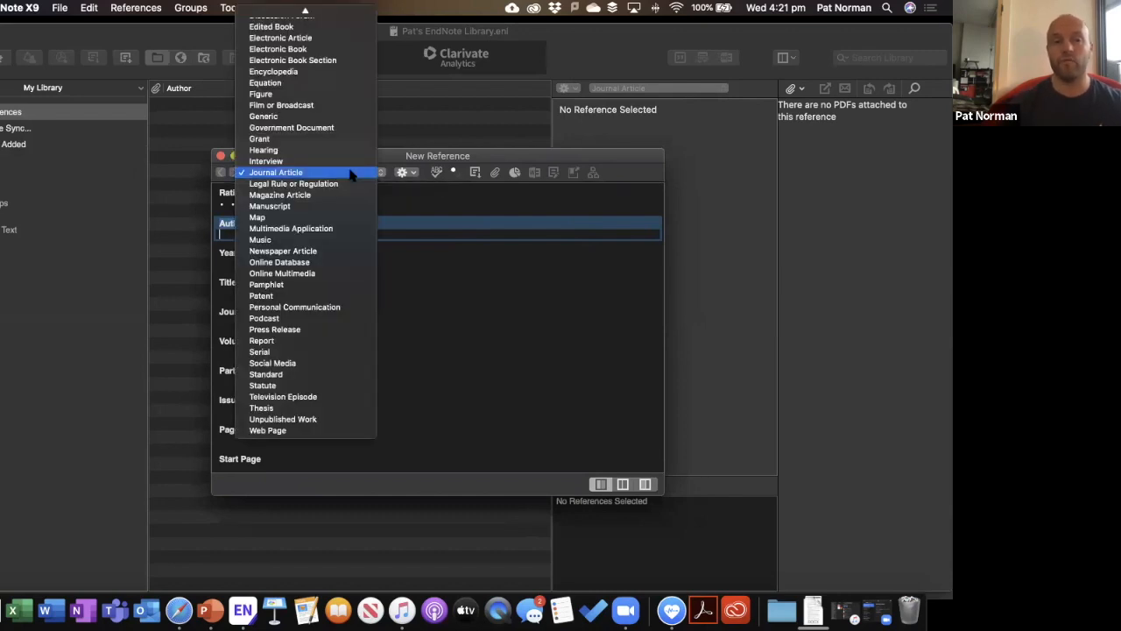
scroll(351, 175, up, 10)
scroll(315, 175, down, 2)
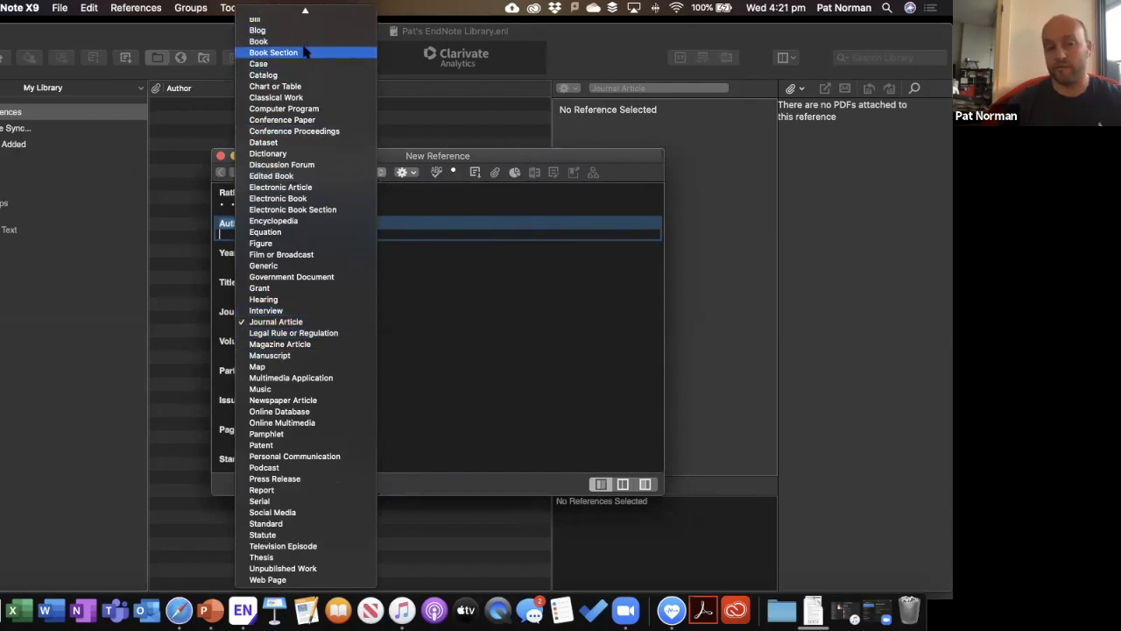
click(294, 324)
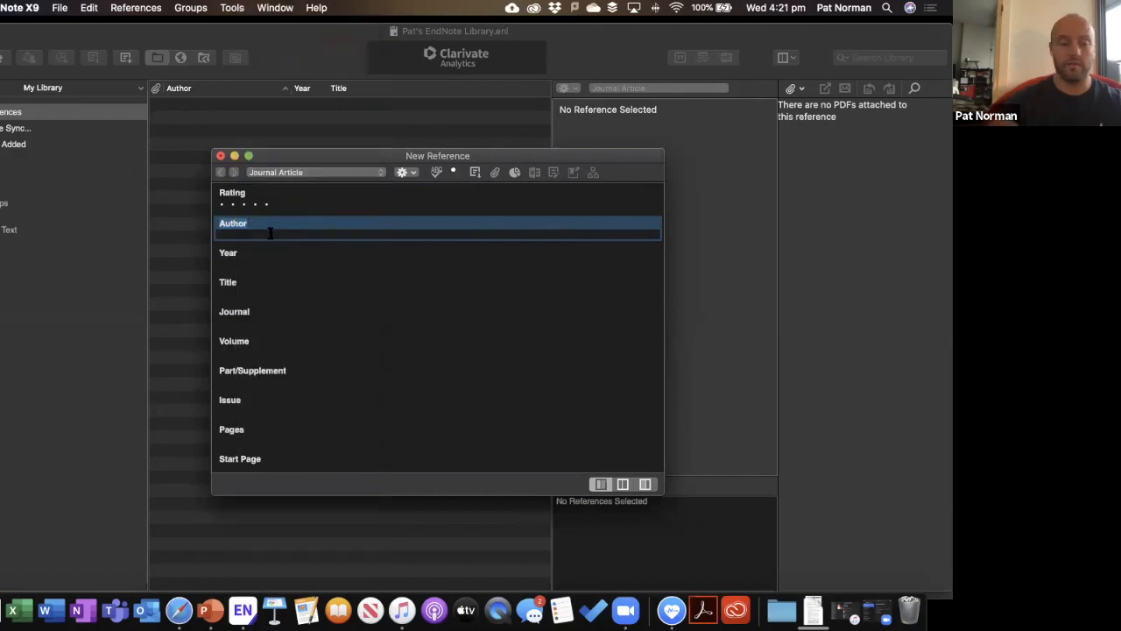
Enter the personal author's name as the only author of the reference.
key(Return)
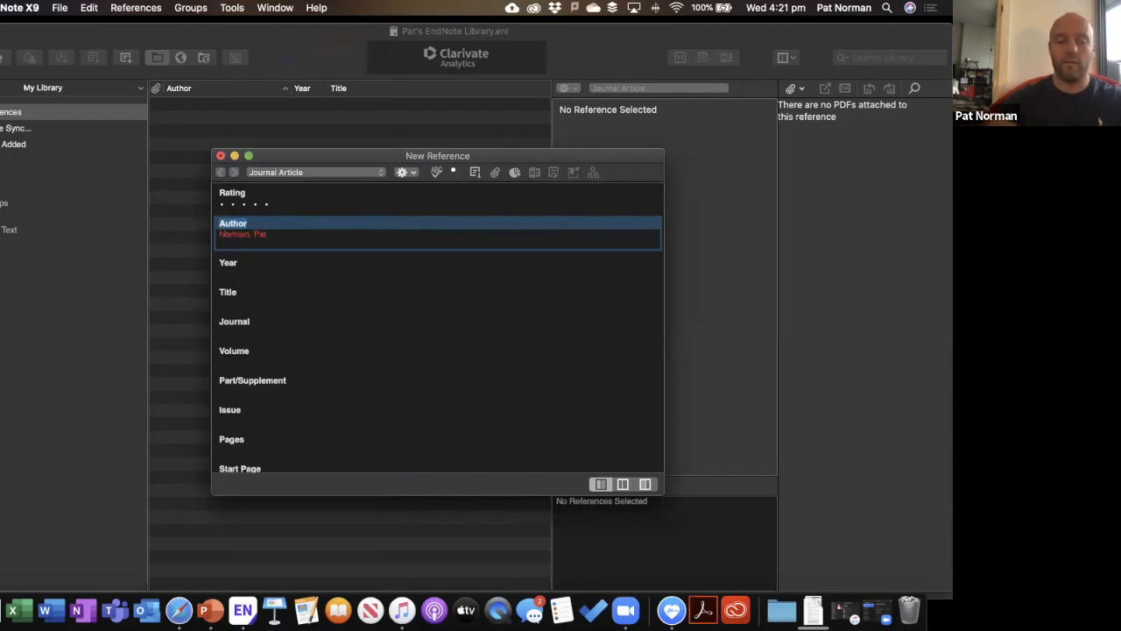
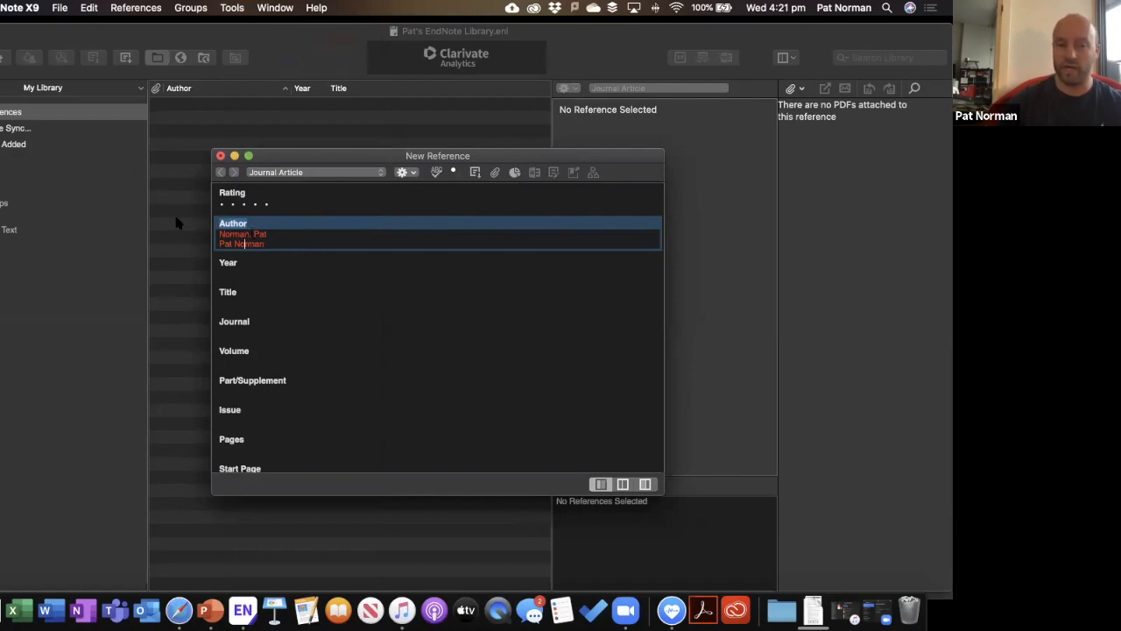
key(super+a)
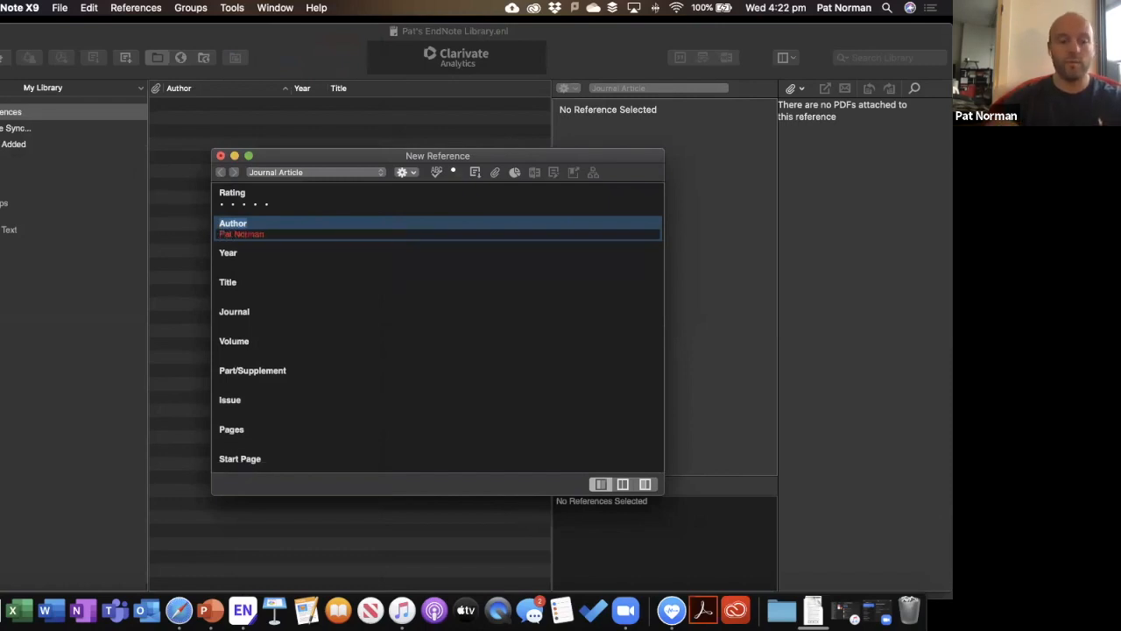
Fill in year 2020, title 'Introduction to Endnote', journal Zoom, volume 1 and pages 192-500.
key(Tab)
text(2020)
key(Tab)
text(Introduction to Endnote)
key(Tab)
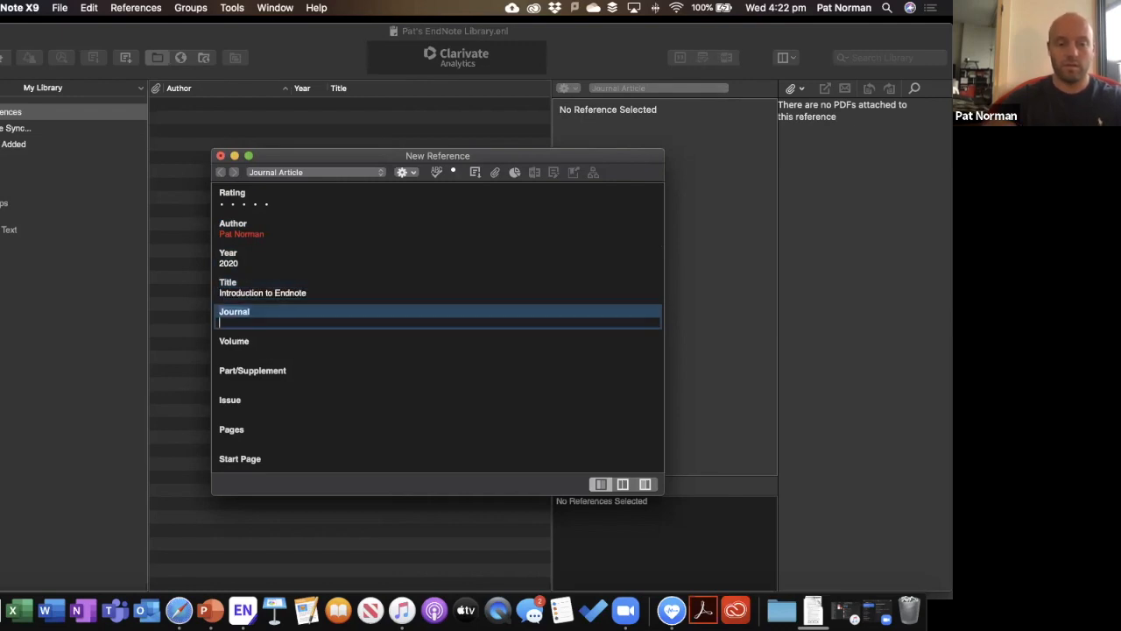
text(Zoom)
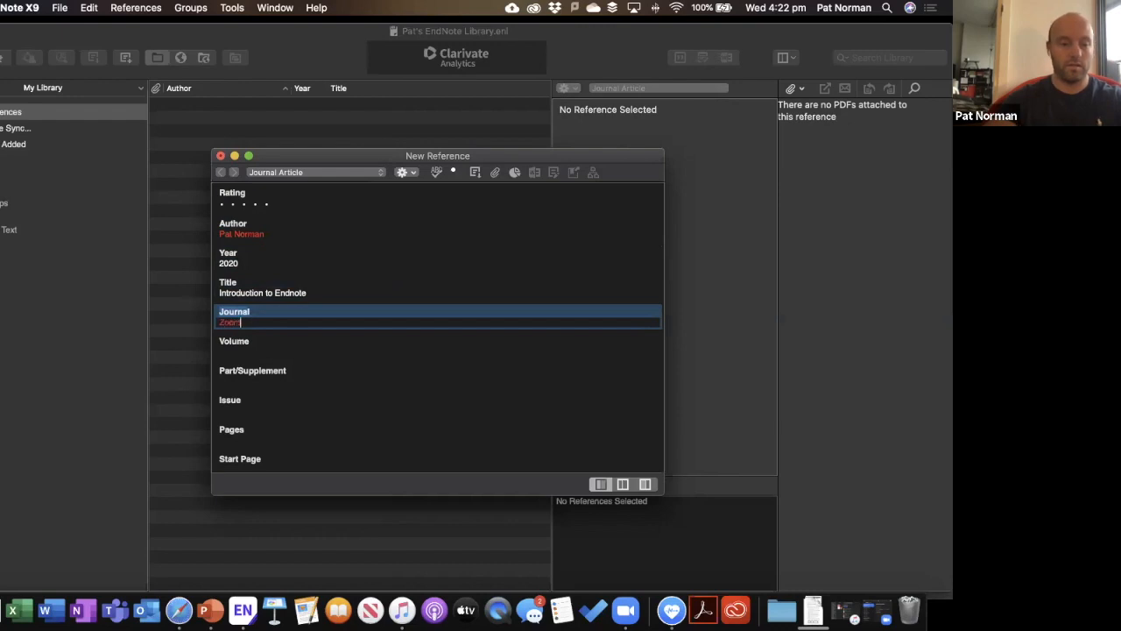
key(Tab)
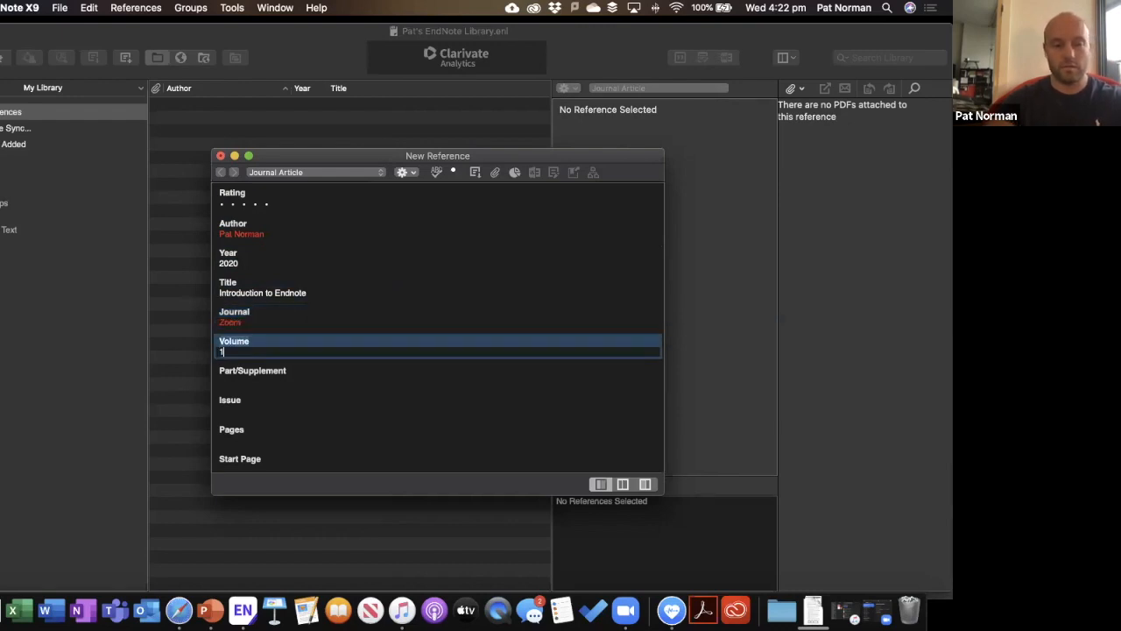
text(1)
key(Tab)
text(1)
key(Tab)
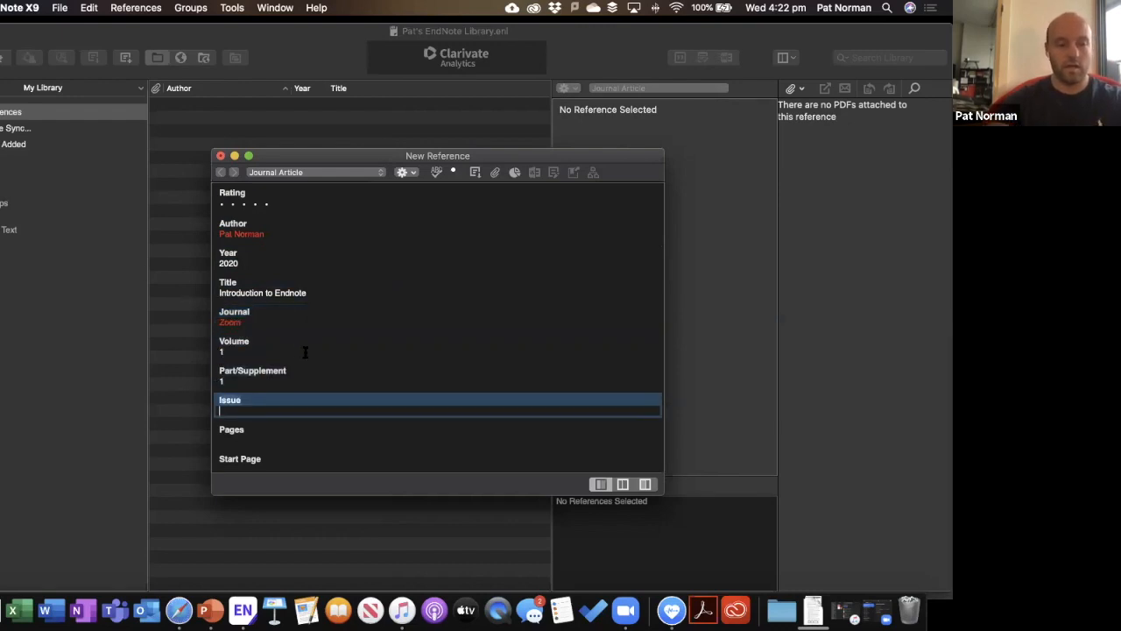
key(Tab)
key(shift+Tab)
key(Tab)
text(192)
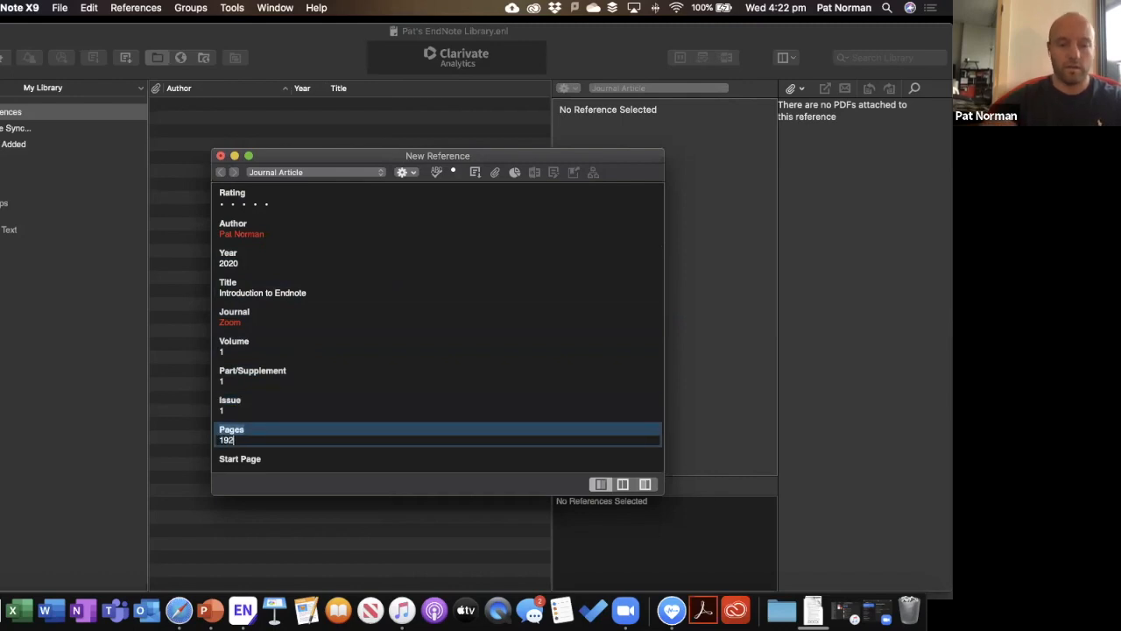
text(-500)
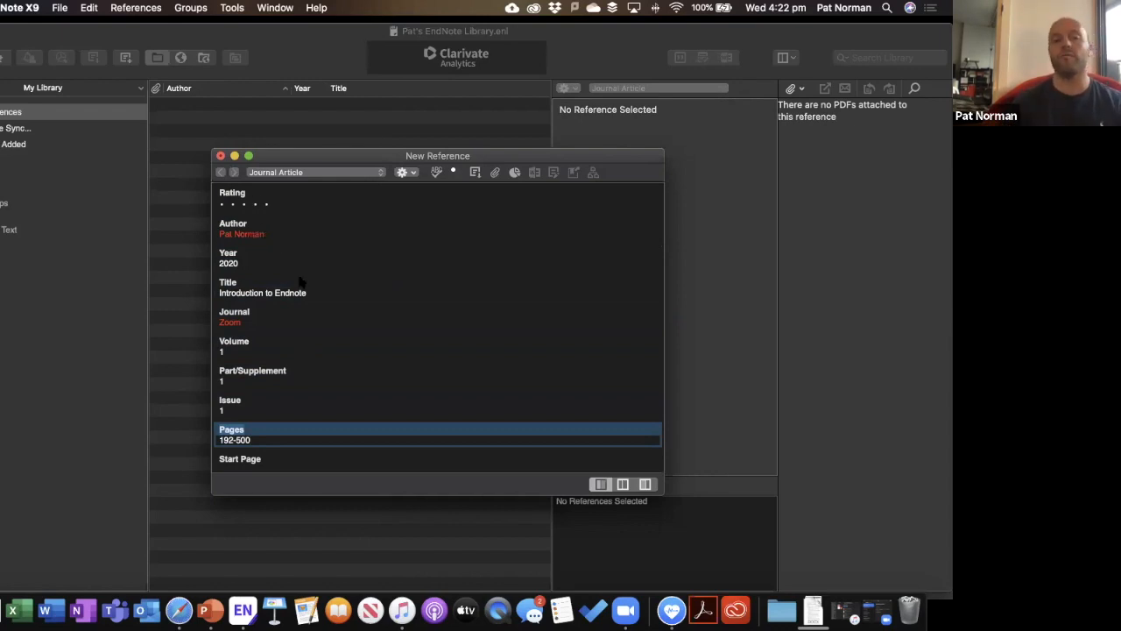
Review the completed form and place the caret at the end of the author name.
scroll(299, 281, down, 3)
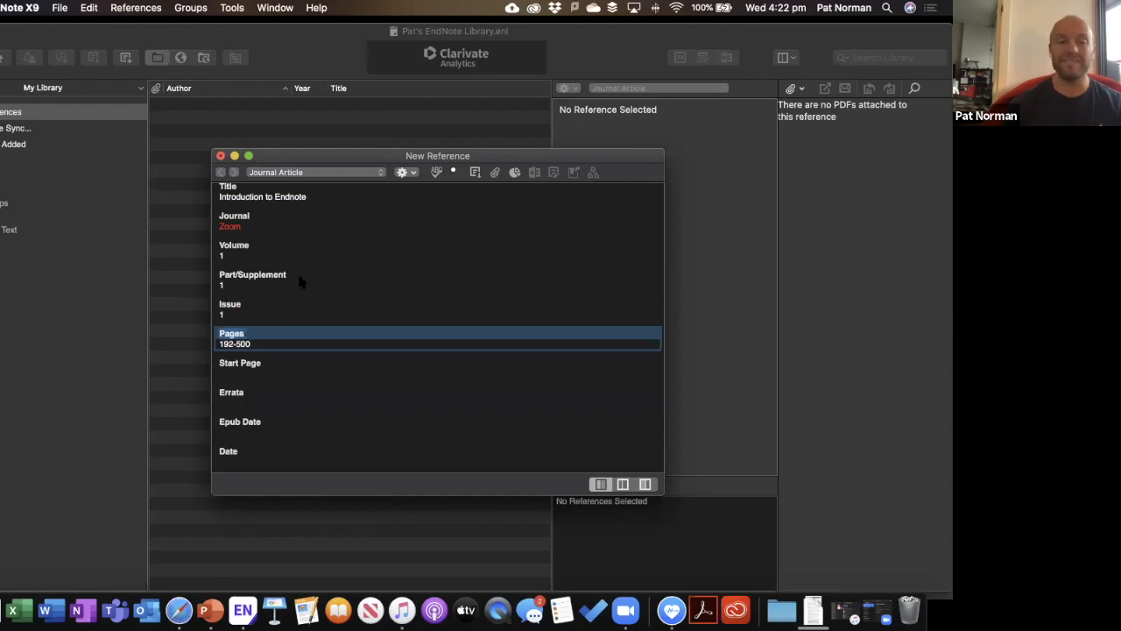
scroll(299, 281, down, 1)
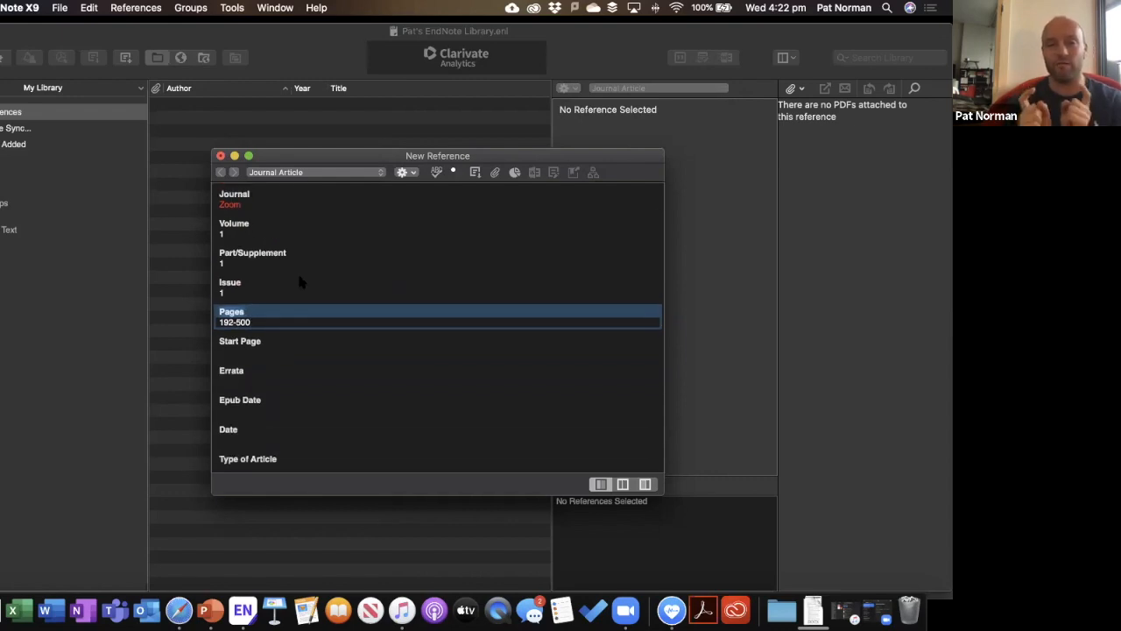
scroll(298, 281, up, 5)
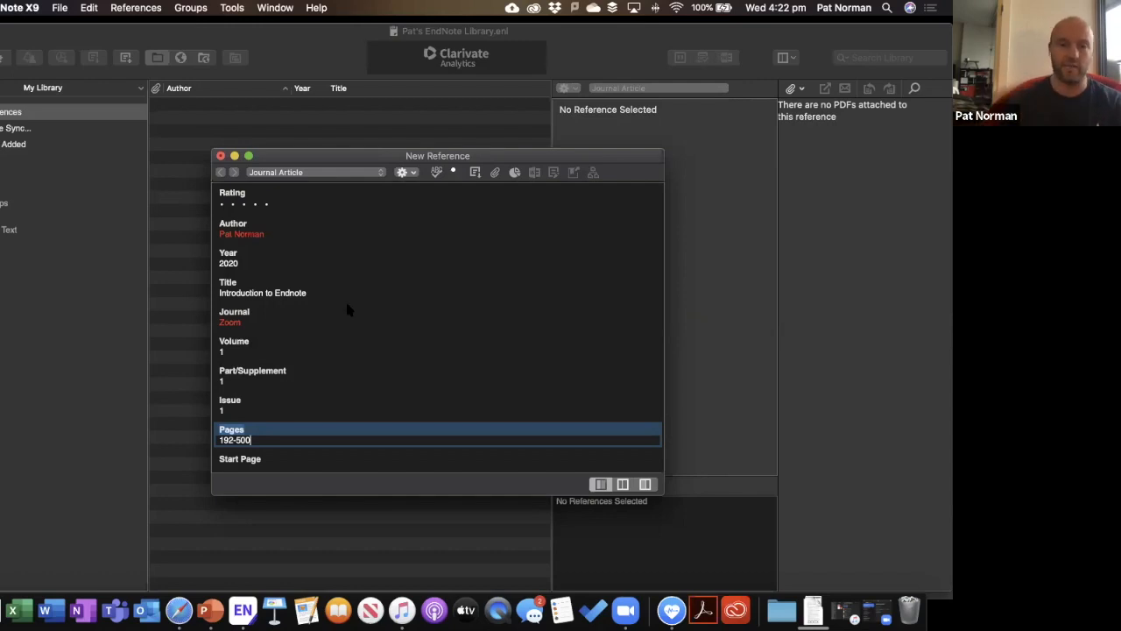
click(275, 233)
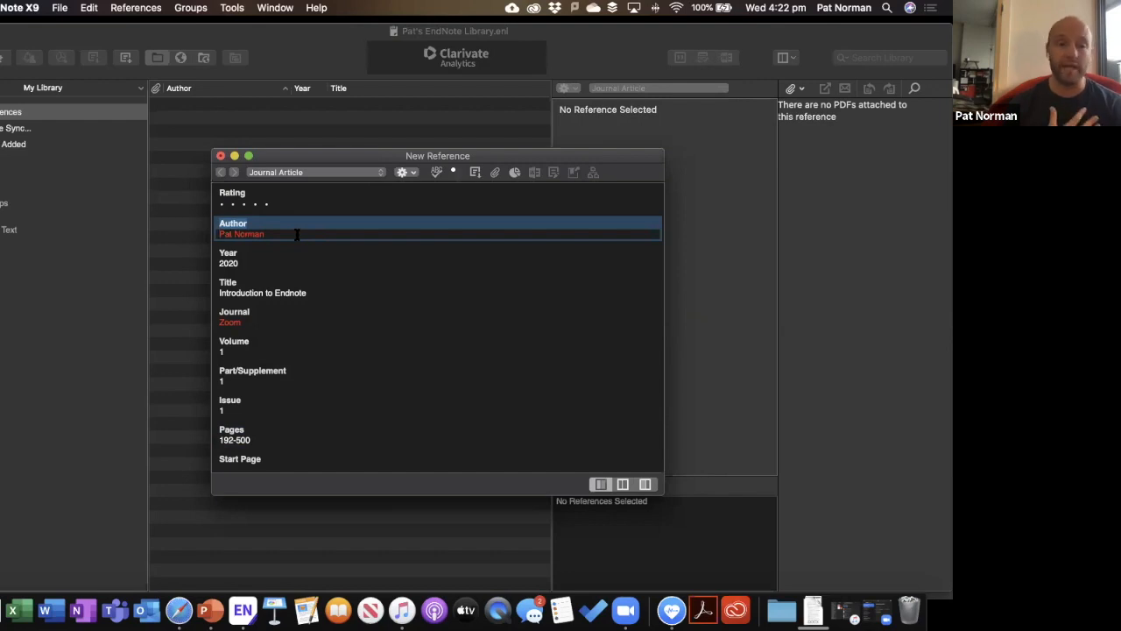
click(297, 234)
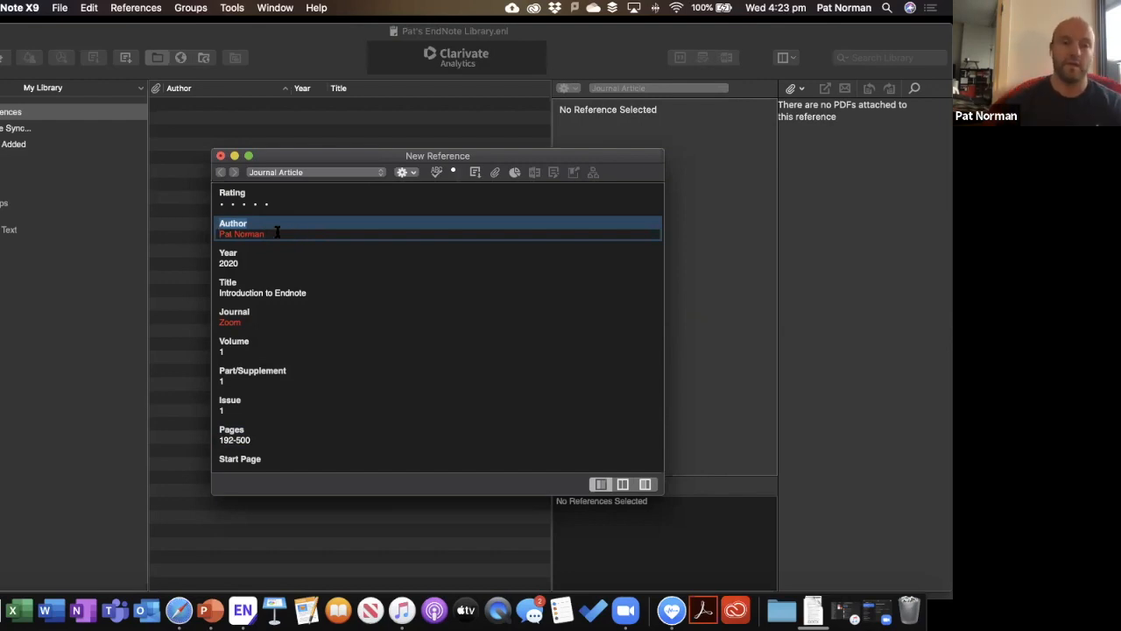
click(220, 156)
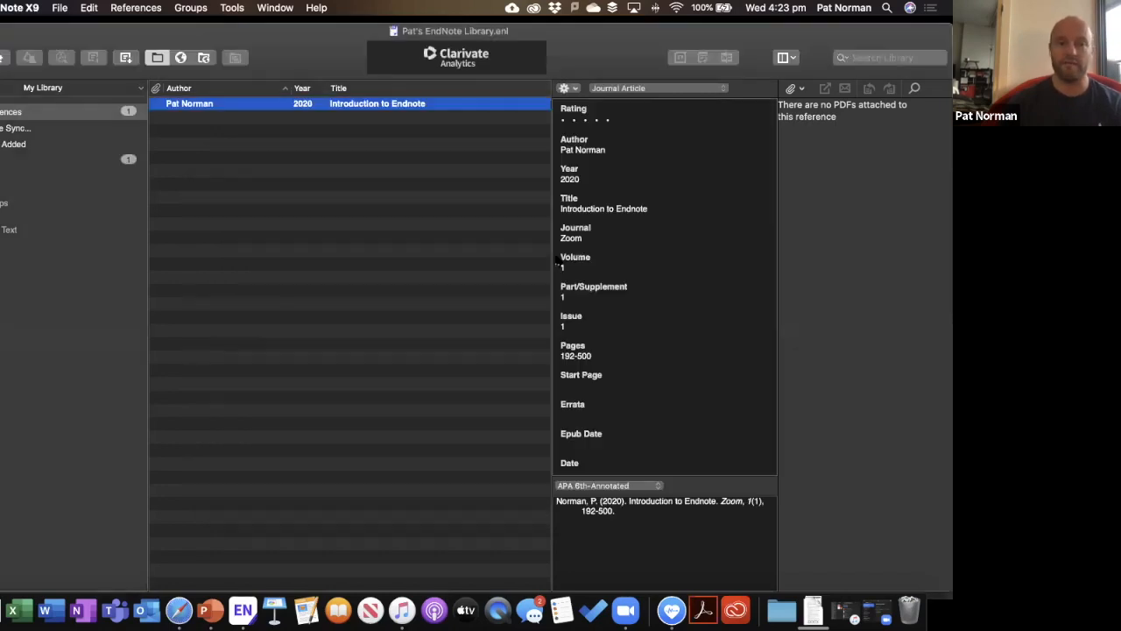
click(336, 154)
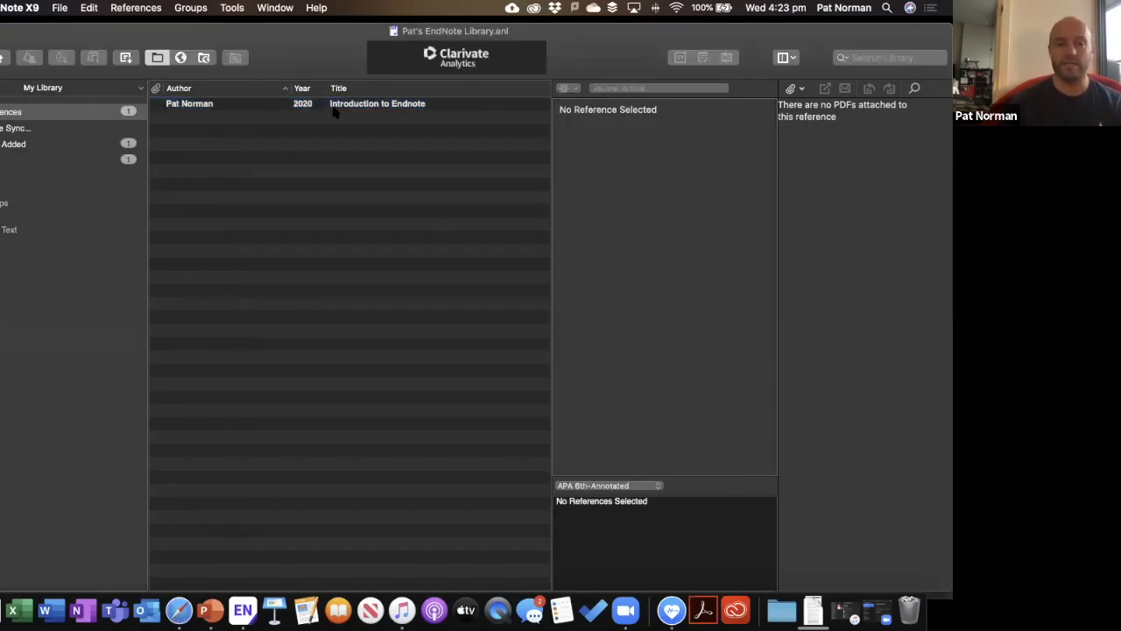
click(341, 105)
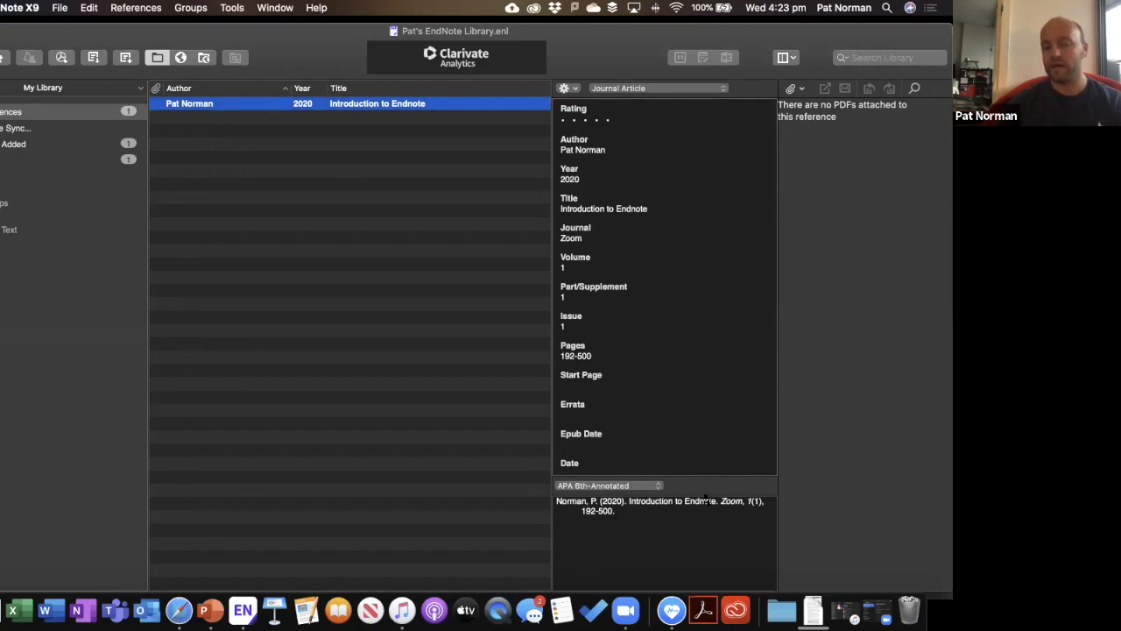
click(592, 485)
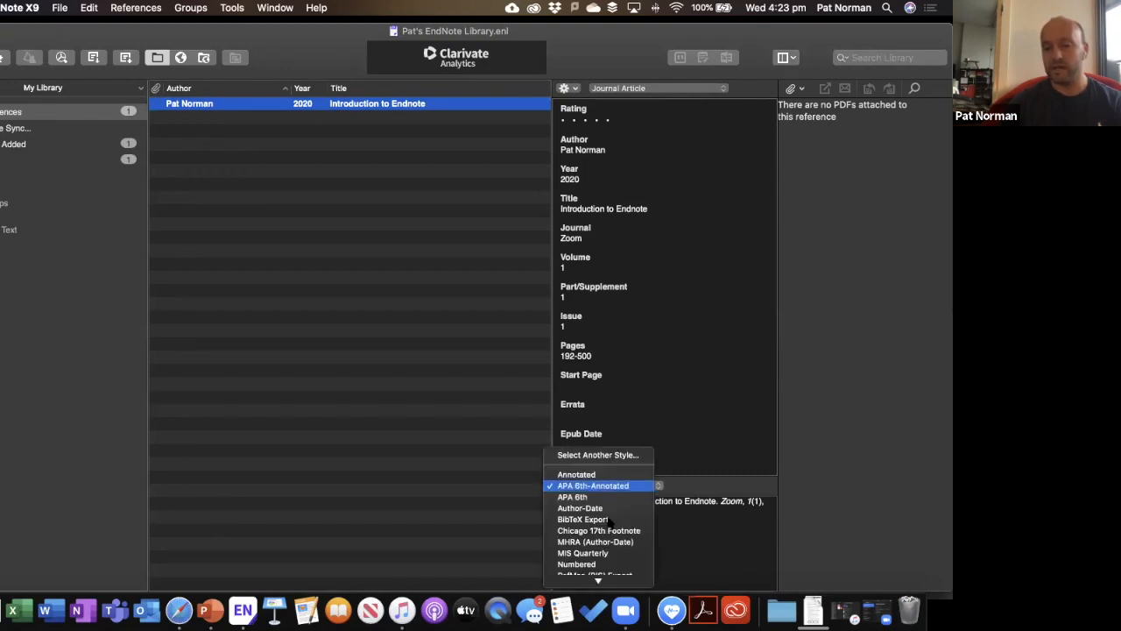
click(686, 548)
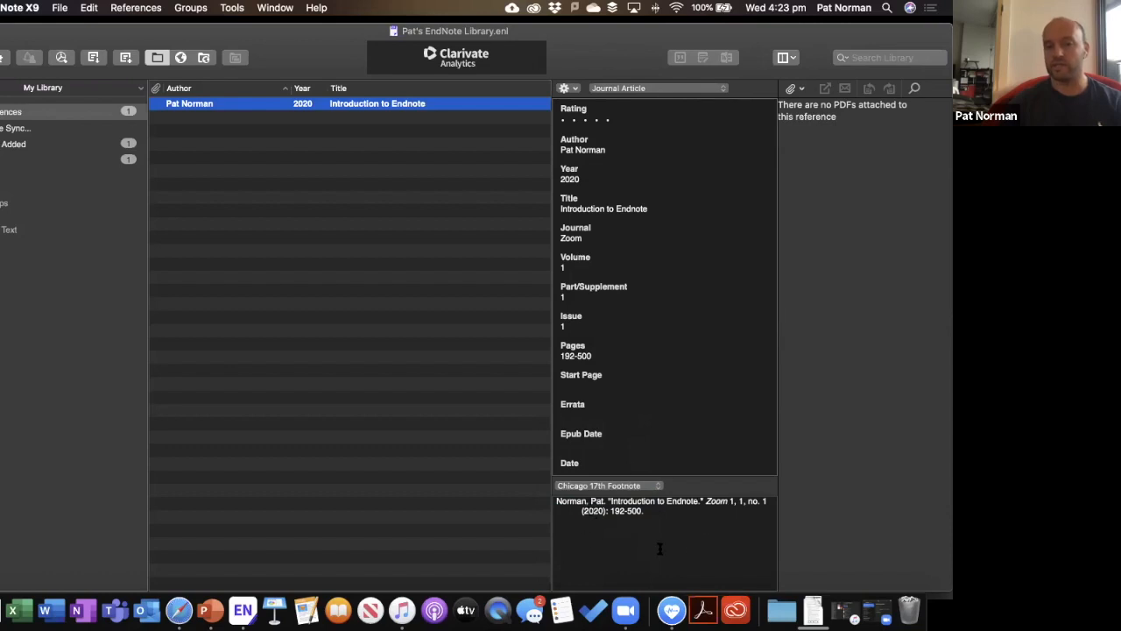
click(283, 155)
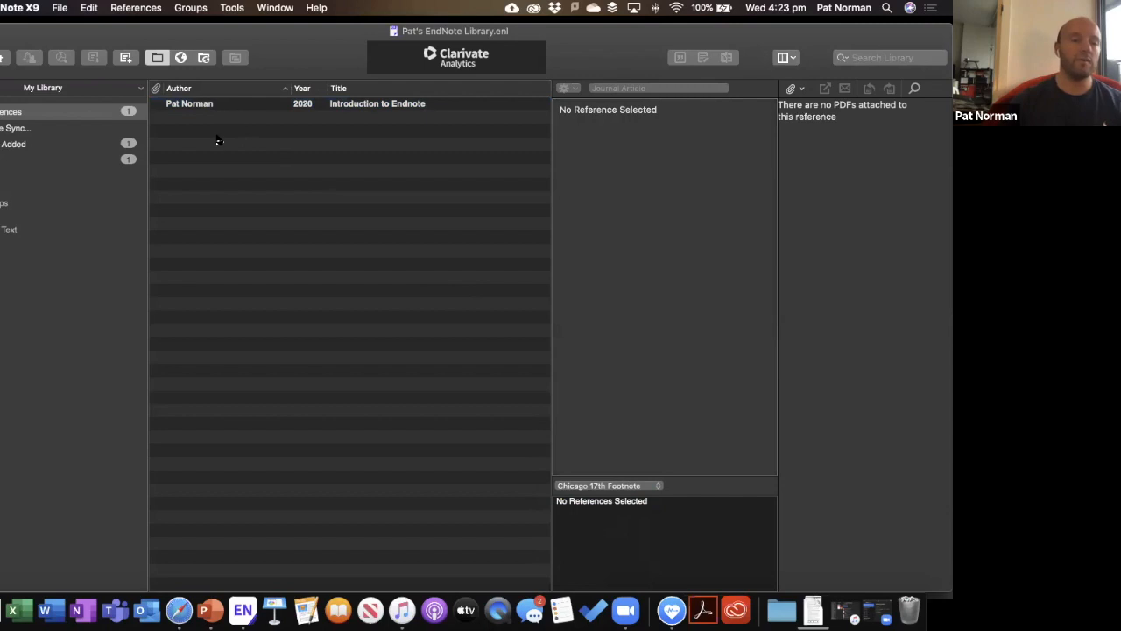
Create a new reference with authors 'Commonwealth of Australia' and a personal author.
click(126, 57)
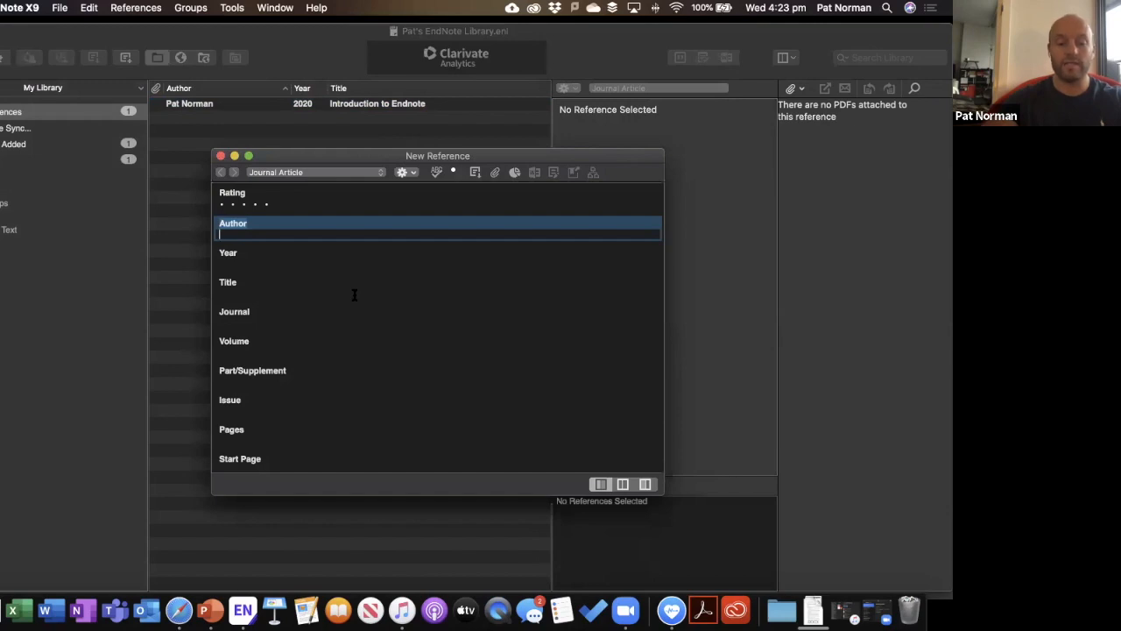
text(Commonwealth)
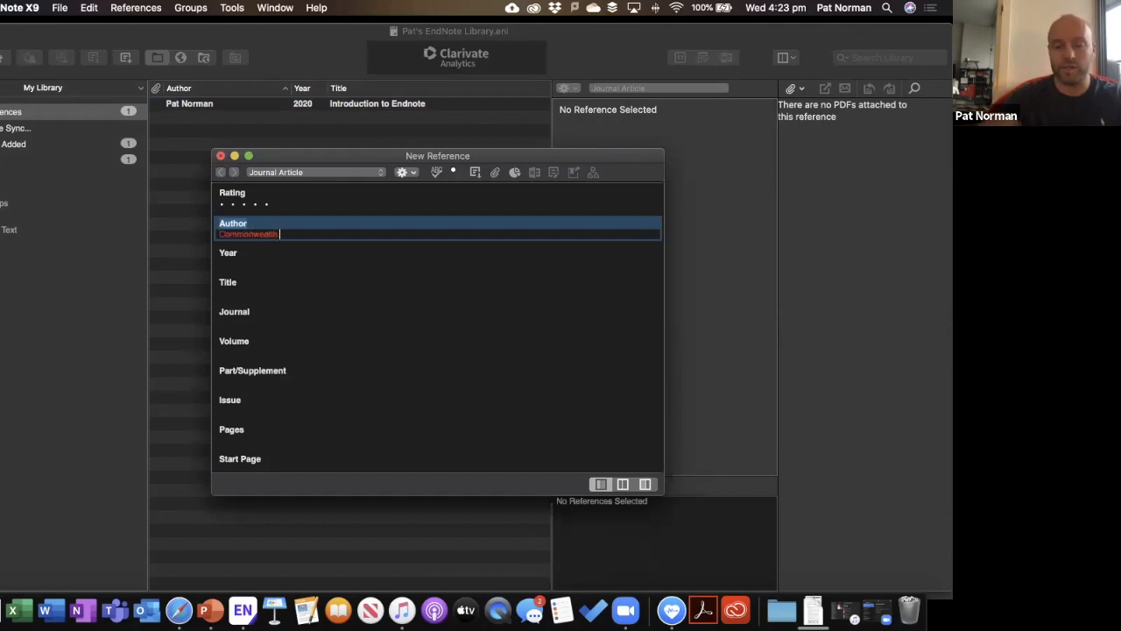
text( of Australia)
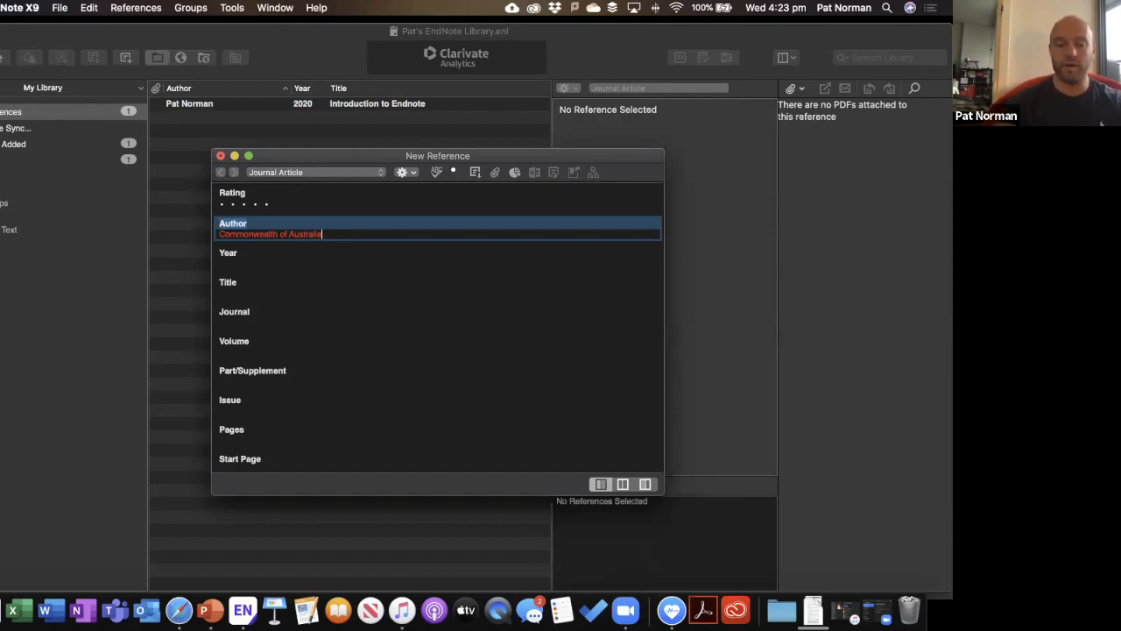
key(Return)
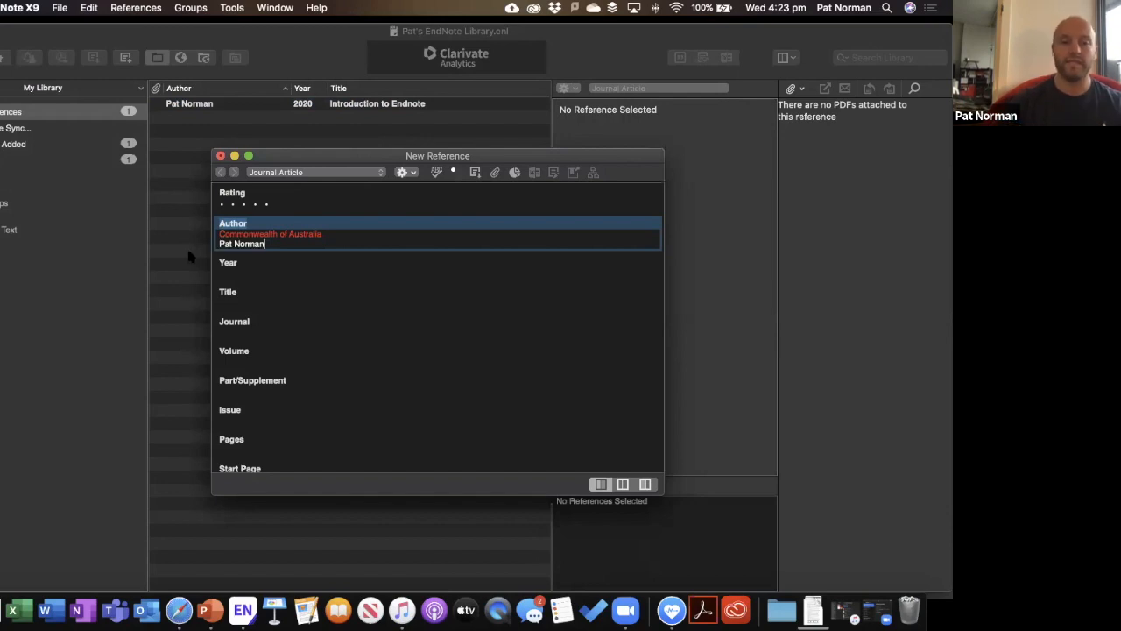
Add a trailing comma after 'Commonwealth of Australia' and save the reference.
drag(234, 244, 245, 245)
click(224, 245)
double_click(224, 245)
double_click(244, 245)
click(229, 245)
double_click(308, 235)
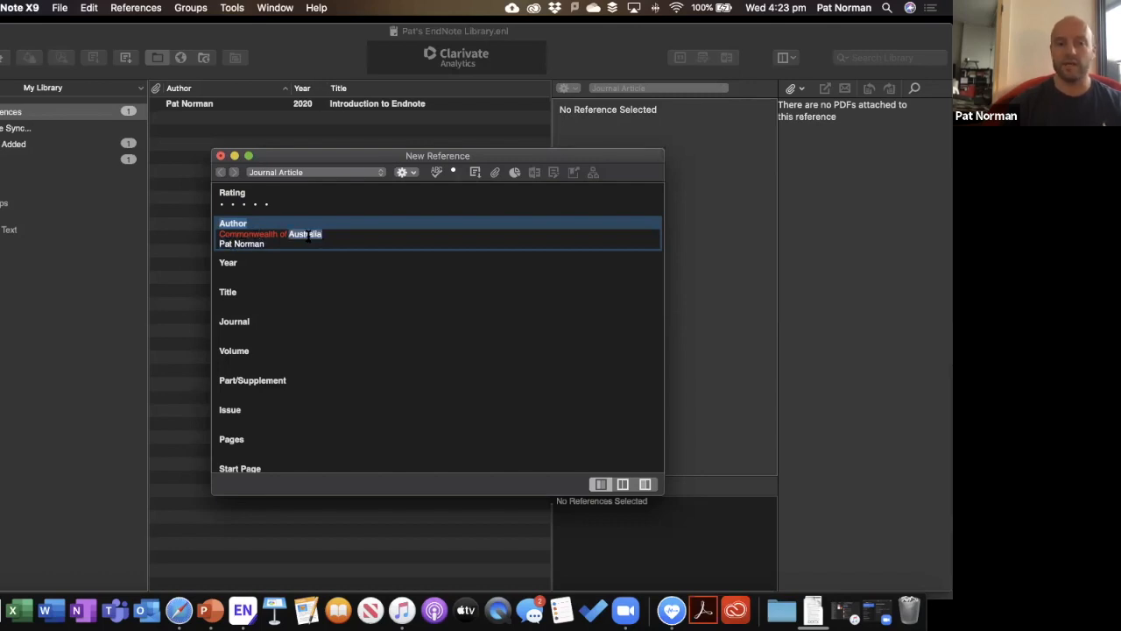
click(330, 235)
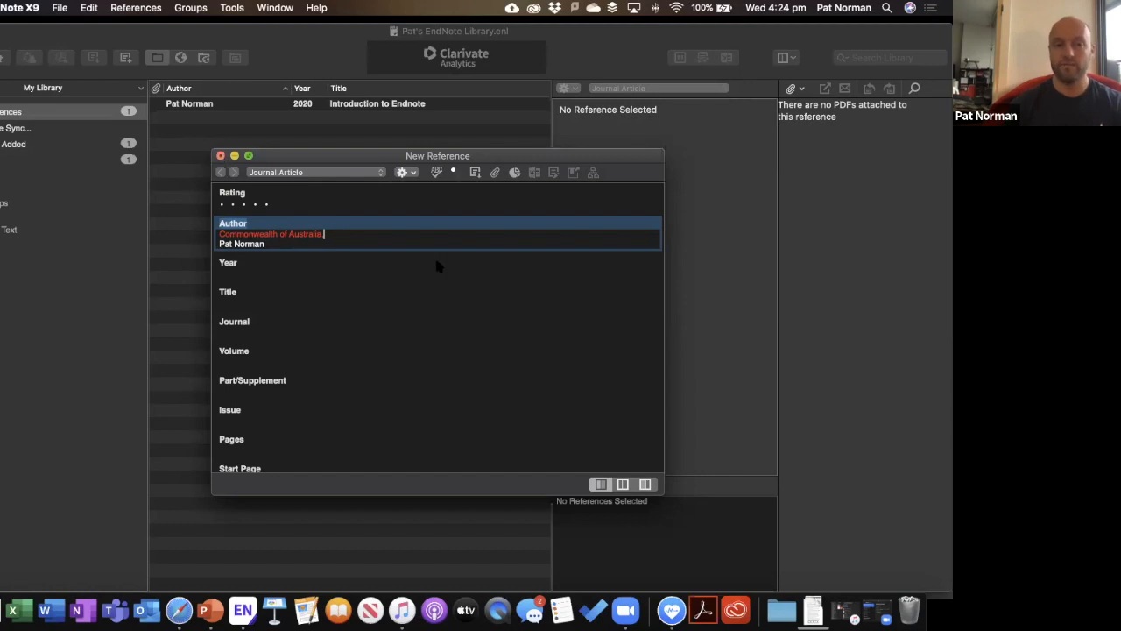
key(super+w)
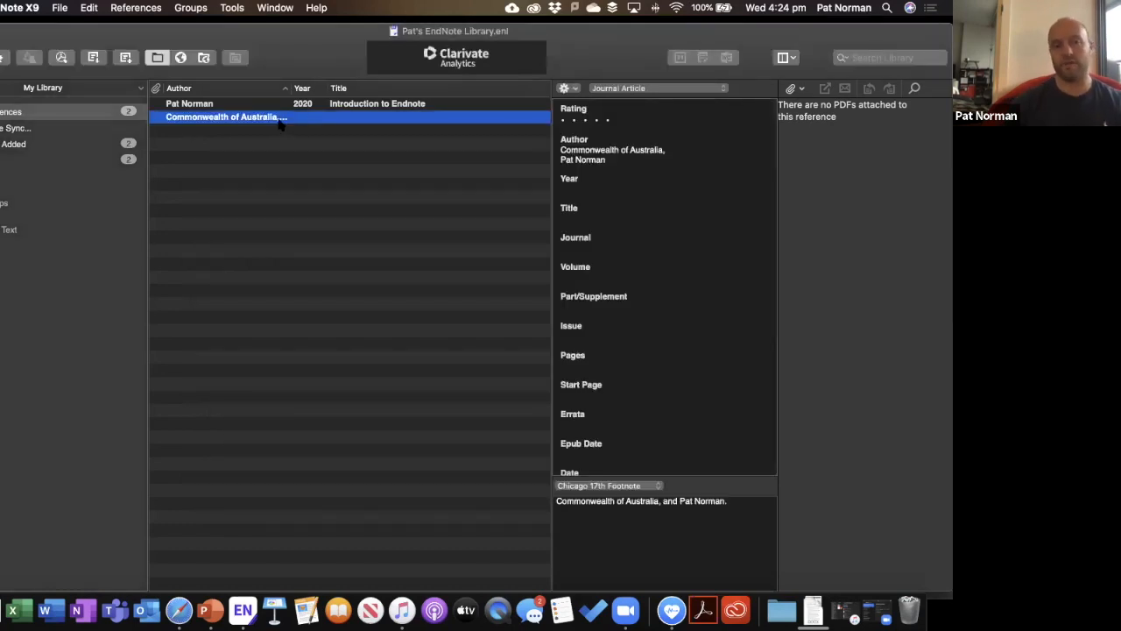
Reopen the Commonwealth of Australia reference and enter year 2020, title 'Endnote for Government', journal Sydney Uni.
double_click(185, 119)
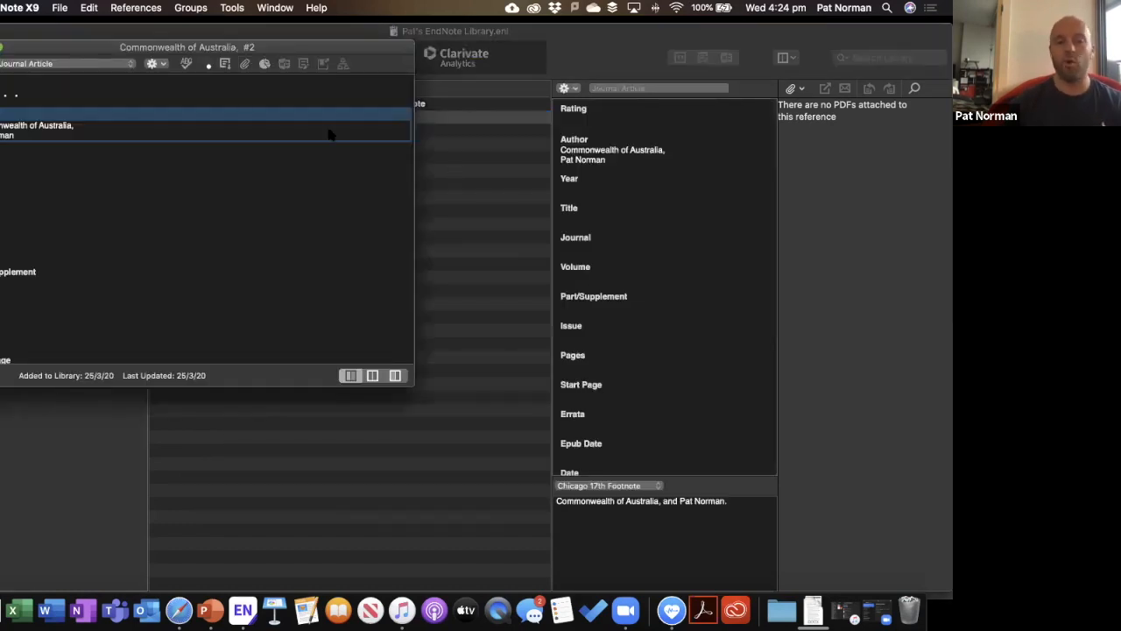
drag(298, 47, 521, 128)
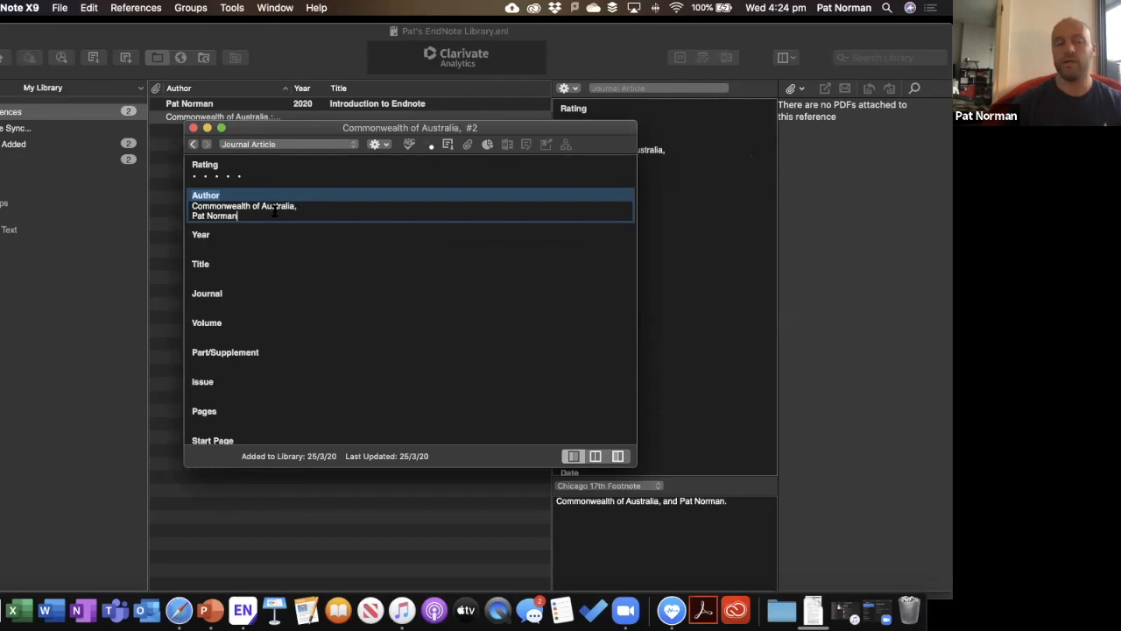
click(228, 238)
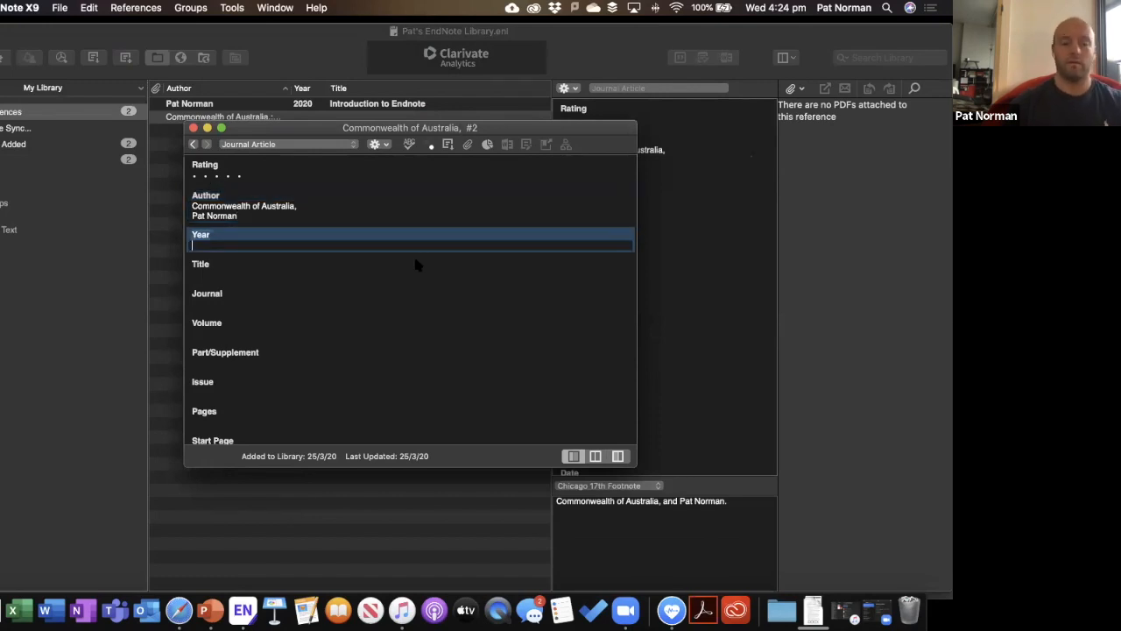
text(2020)
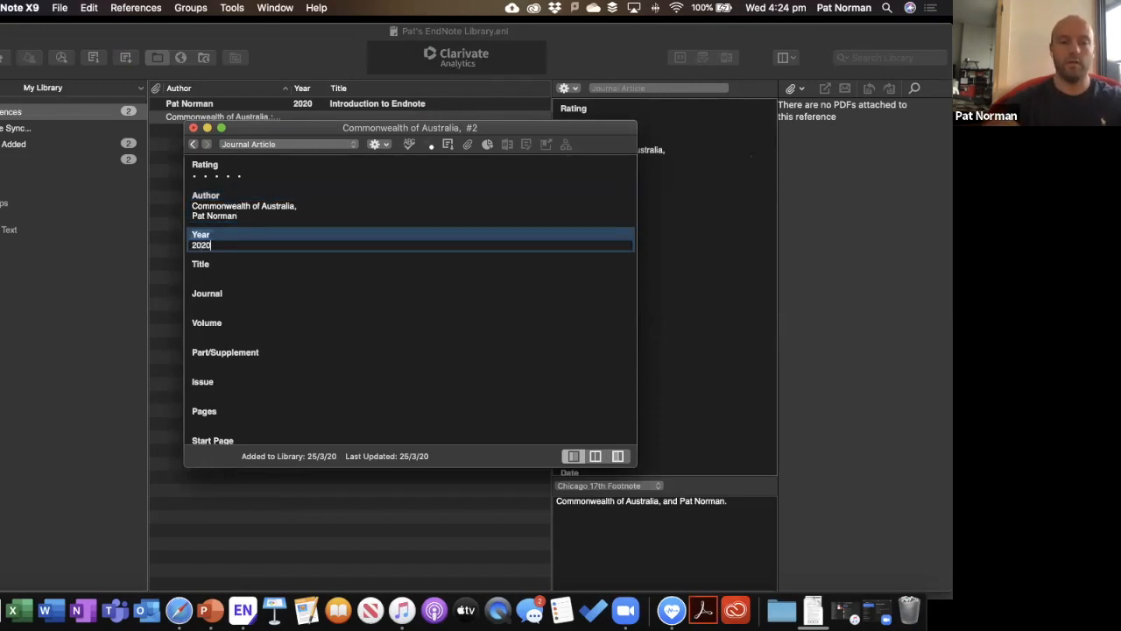
key(Tab)
text(Endnote for )
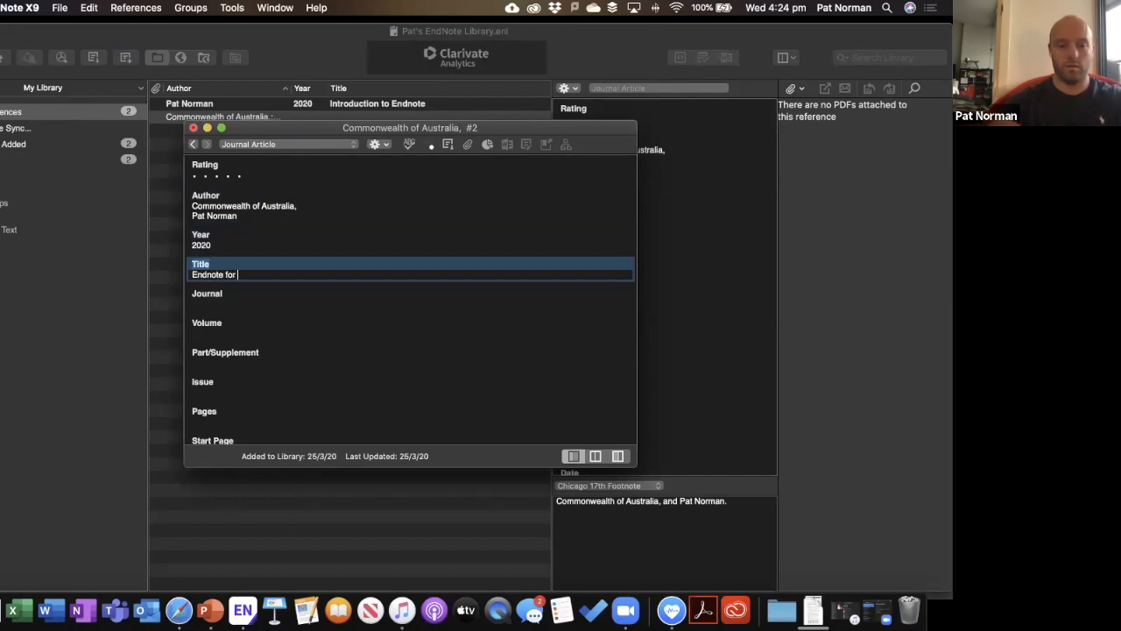
text(Government)
key(Tab)
text(Sydney Uni)
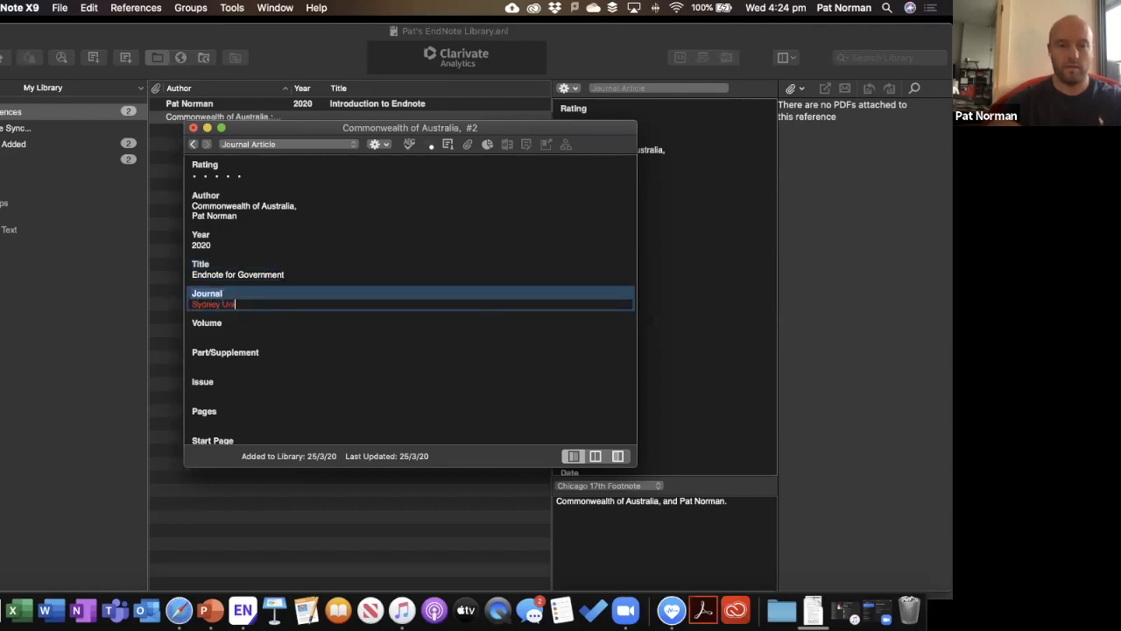
Set volume 1, part 2, issue 2 and pages 101-102, then save the reference.
key(Tab)
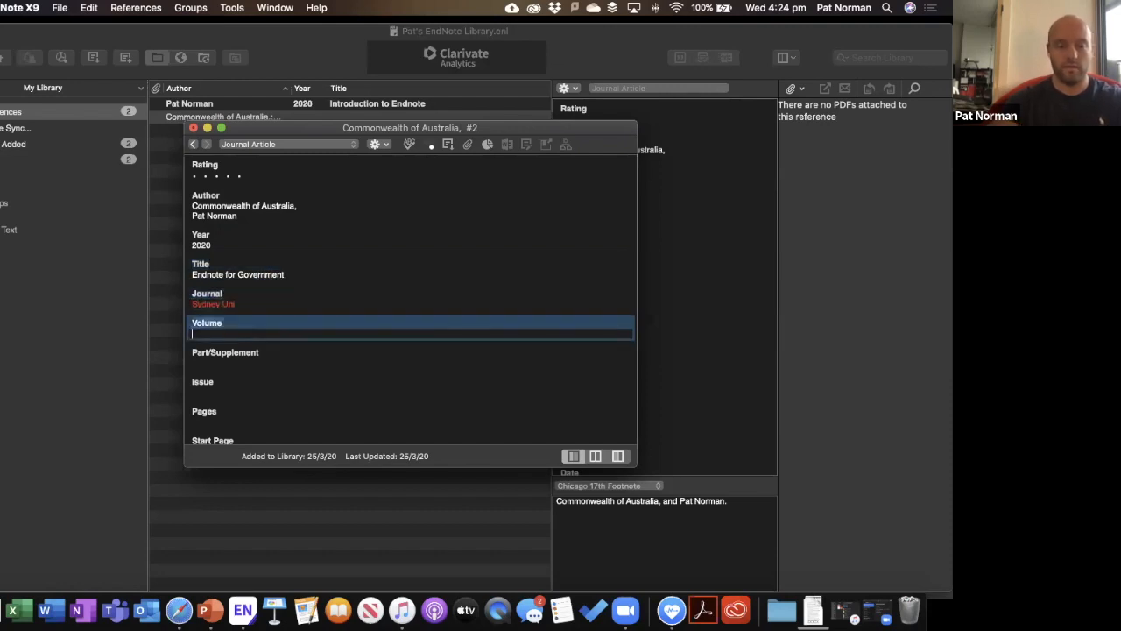
text(1)
key(Tab)
text(2)
key(Tab)
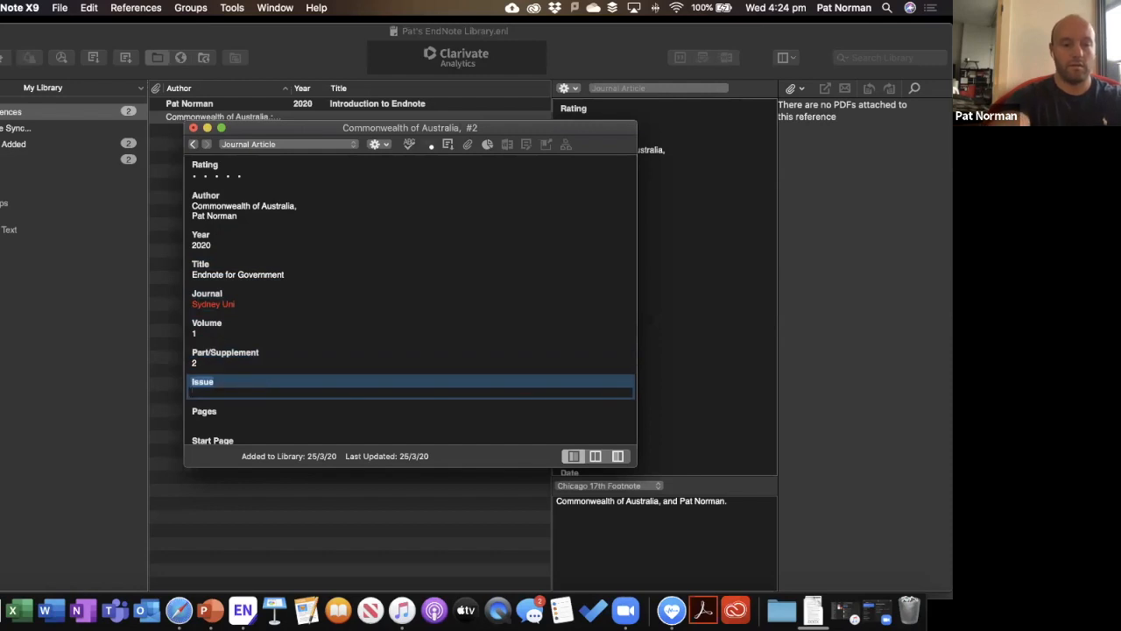
text(2)
key(Tab)
text(1-102)
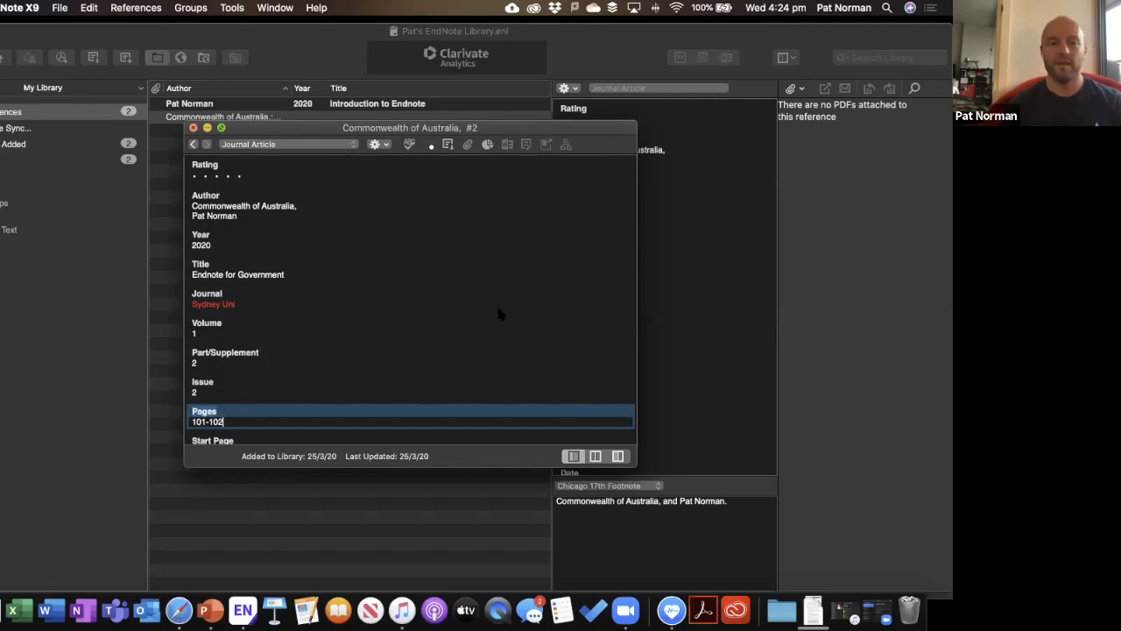
key(super+w)
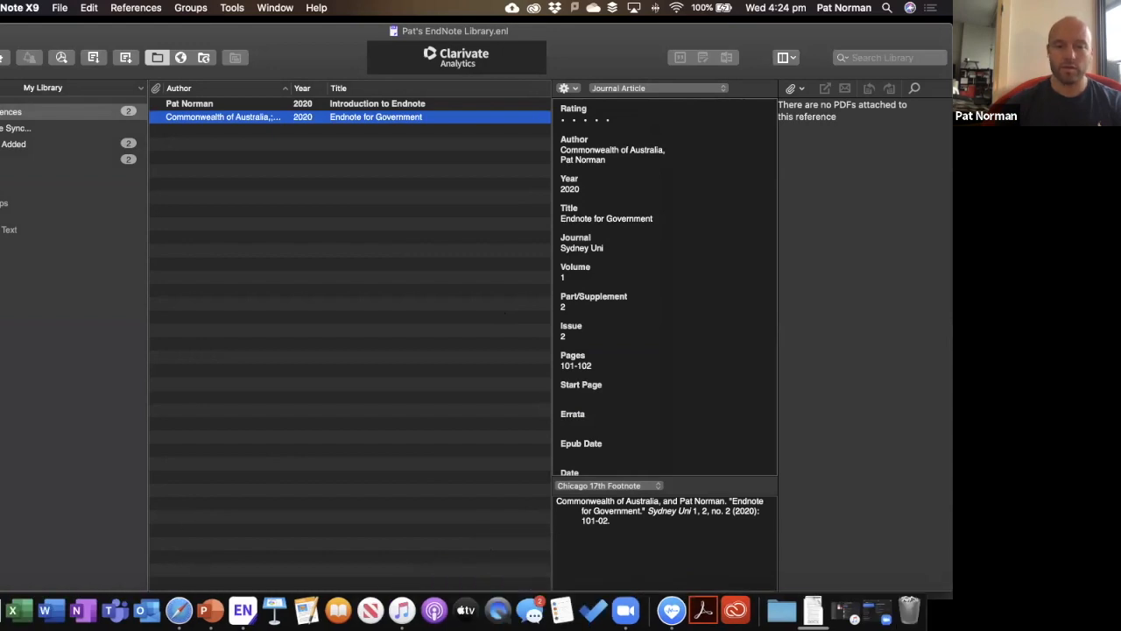
Advance the PowerPoint slideshow to the Corporate authors slide, then switch back to EndNote.
click(211, 596)
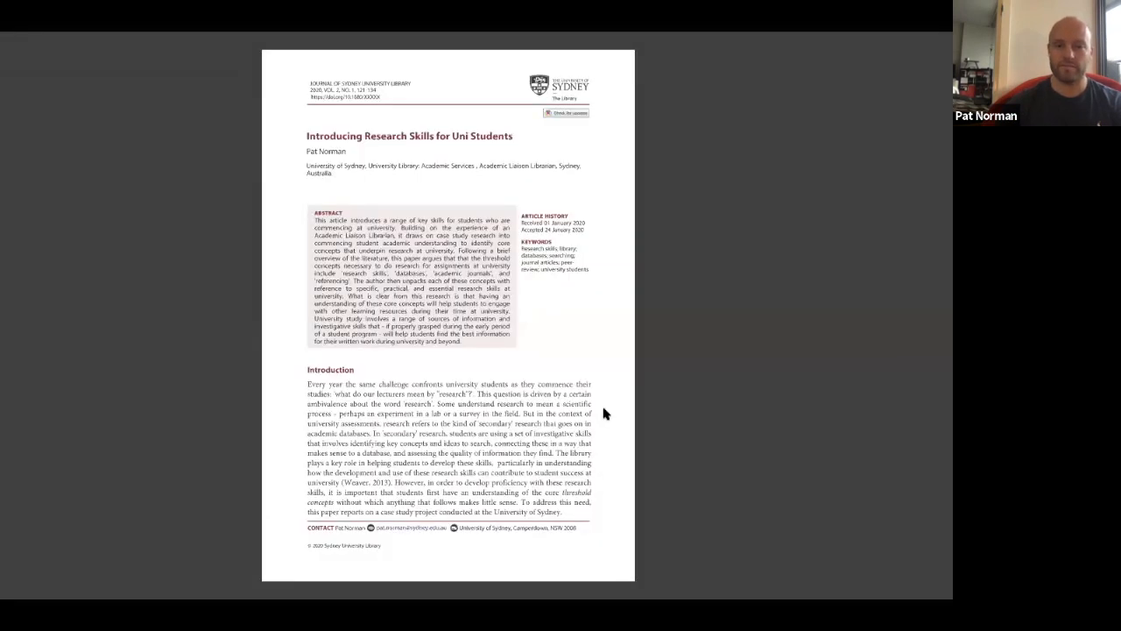
click(604, 413)
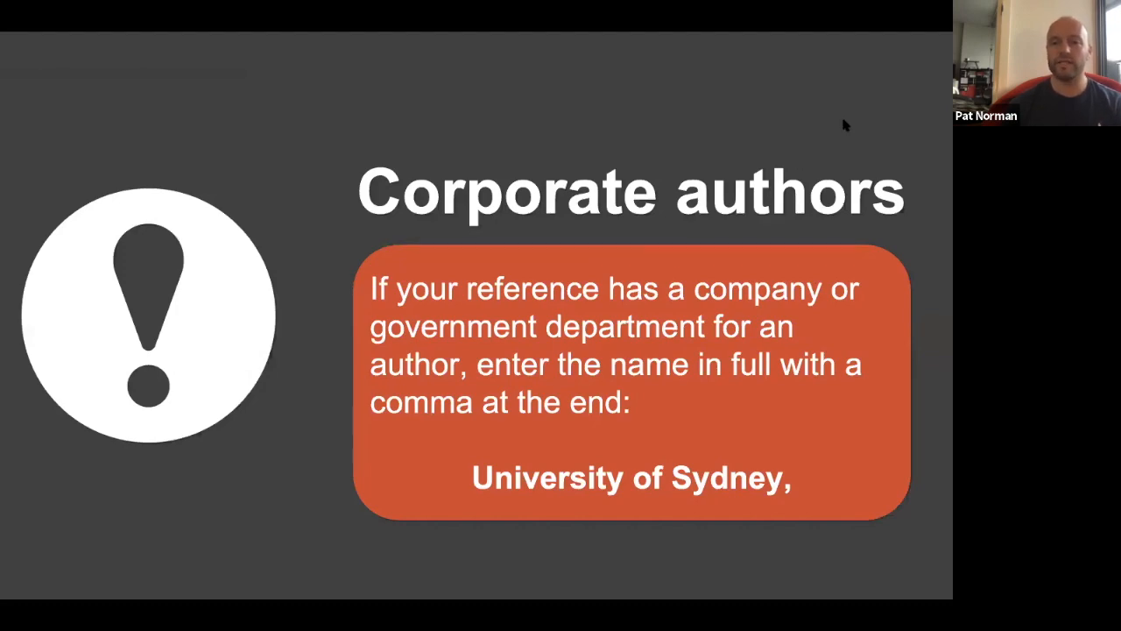
key(ctrl+Up)
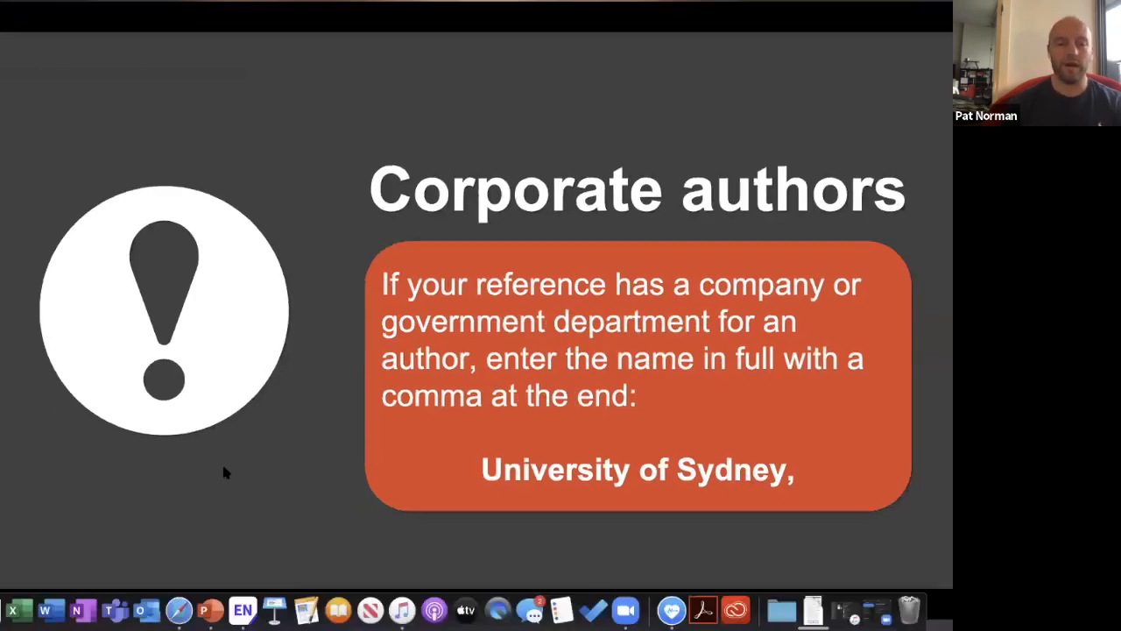
click(425, 420)
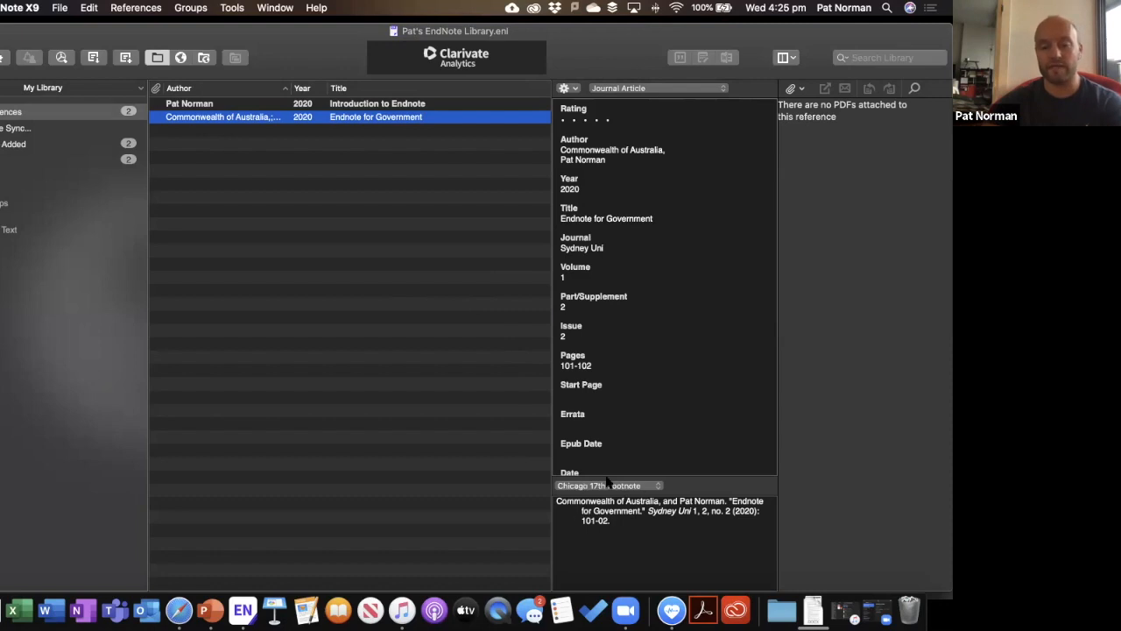
Keep Chicago 17th Footnote as the preview style and return to the PowerPoint slide.
click(659, 487)
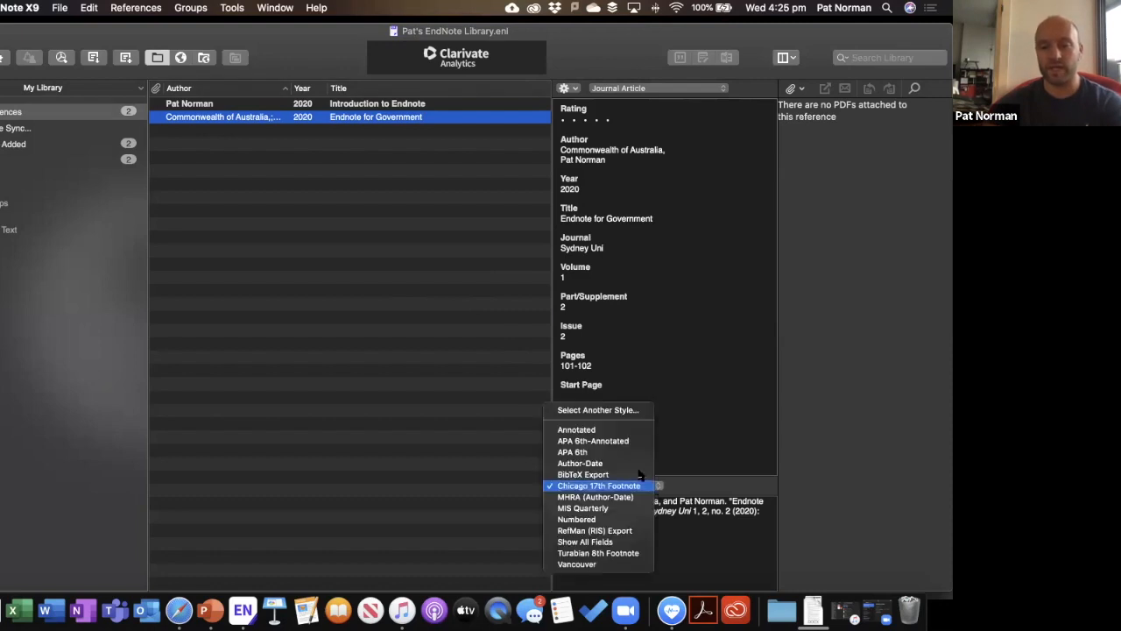
click(692, 491)
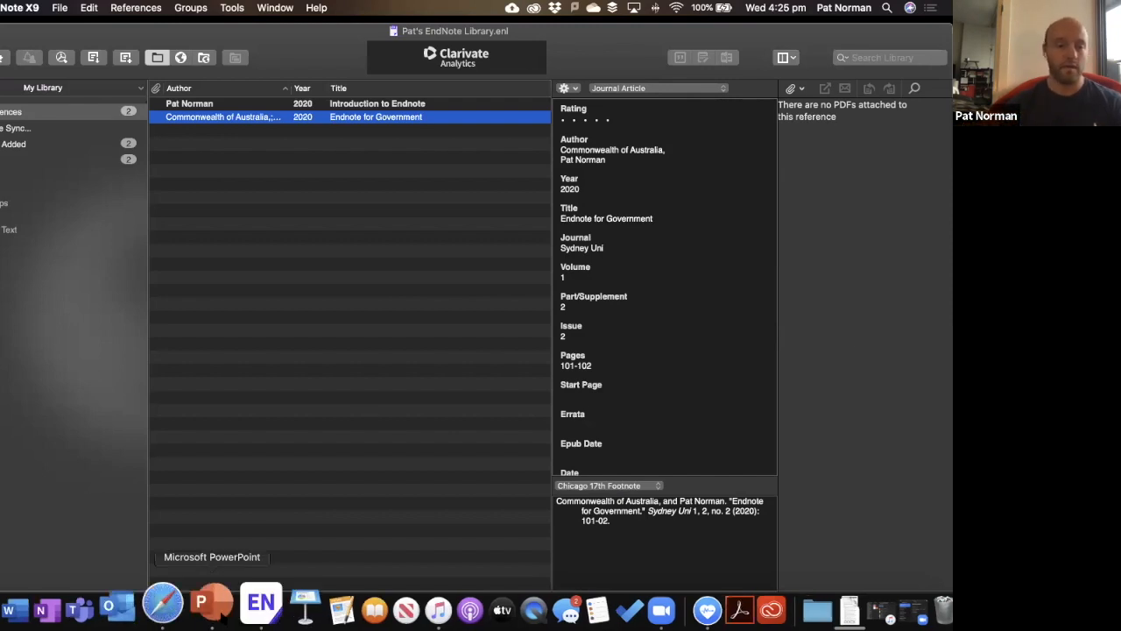
click(219, 603)
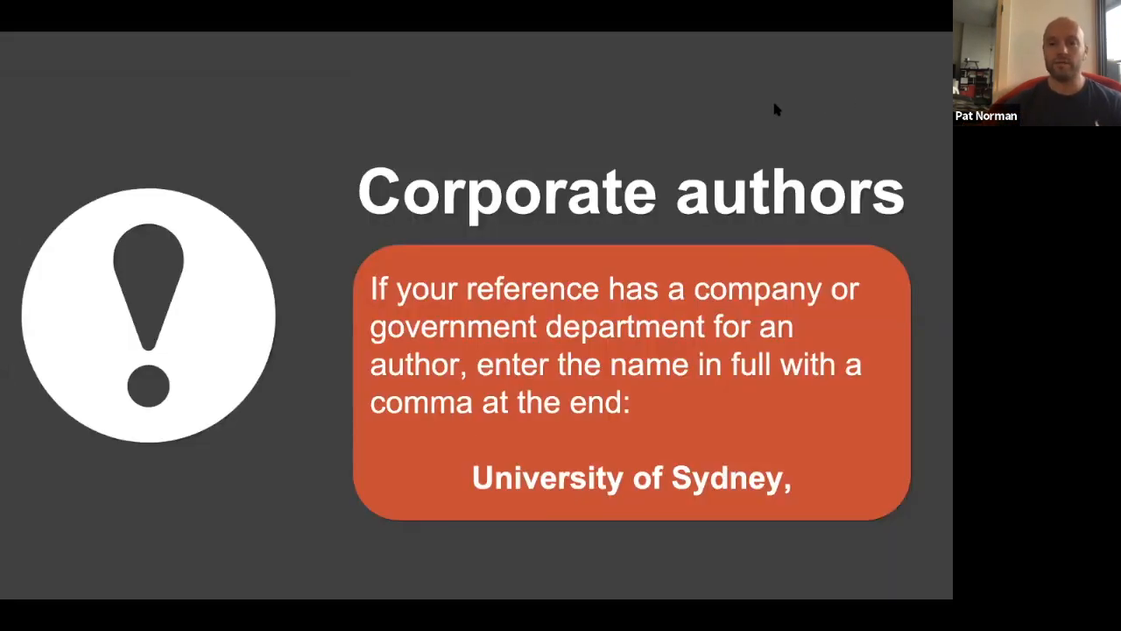
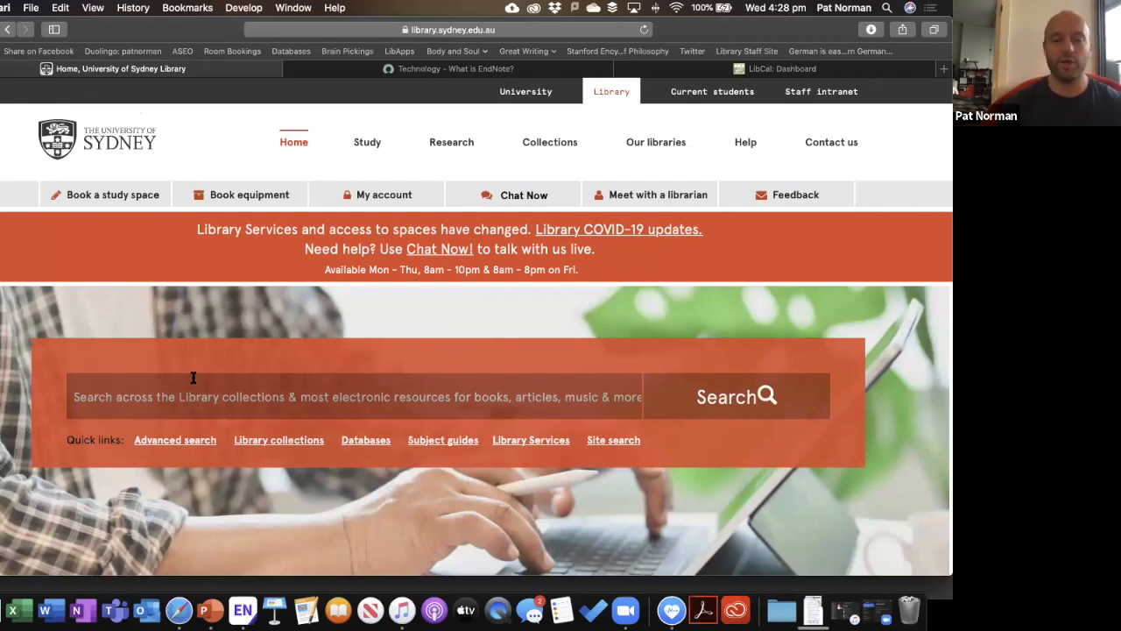
Search the library website for "coronavirus" in quotes.
scroll(194, 379, down, 1)
scroll(194, 379, down, 1)
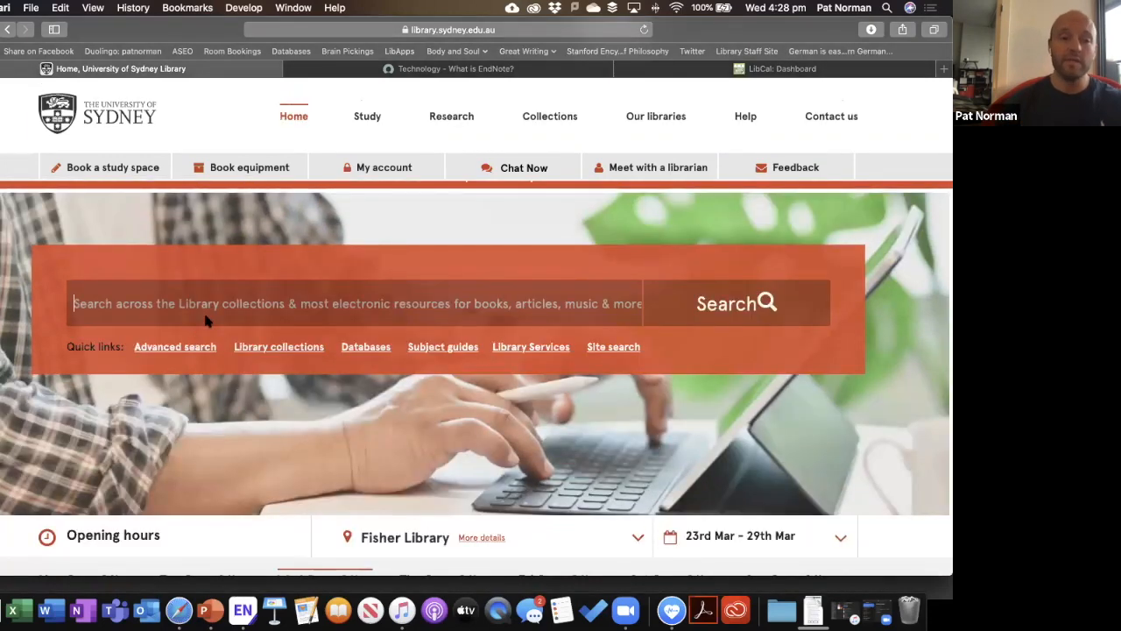
scroll(207, 322, down, 1)
text(")
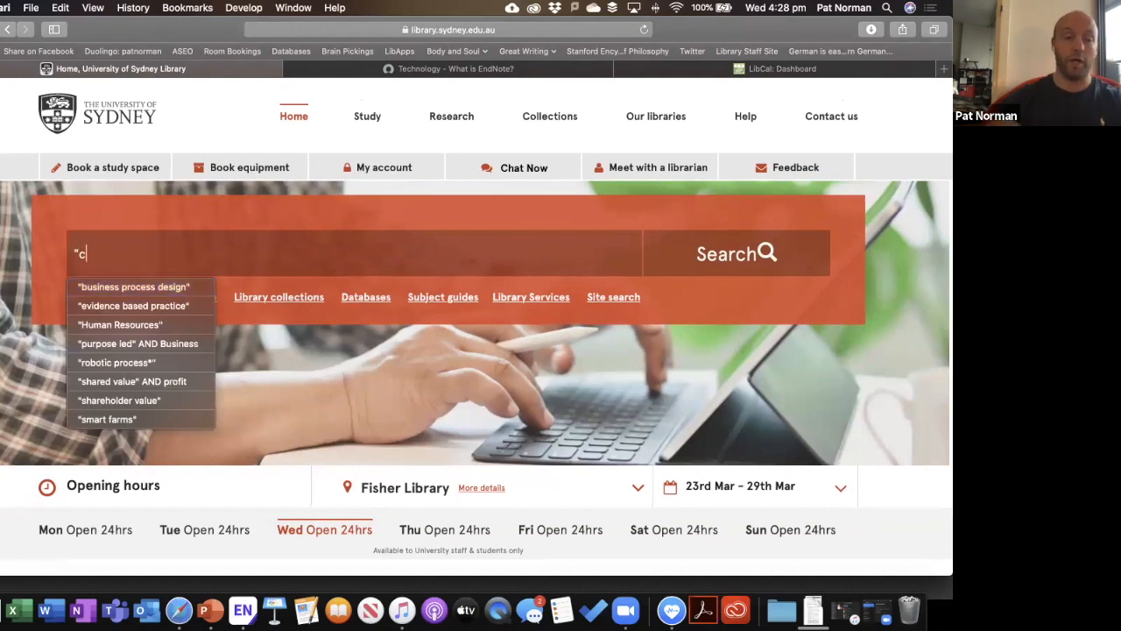
text(coronavirus)
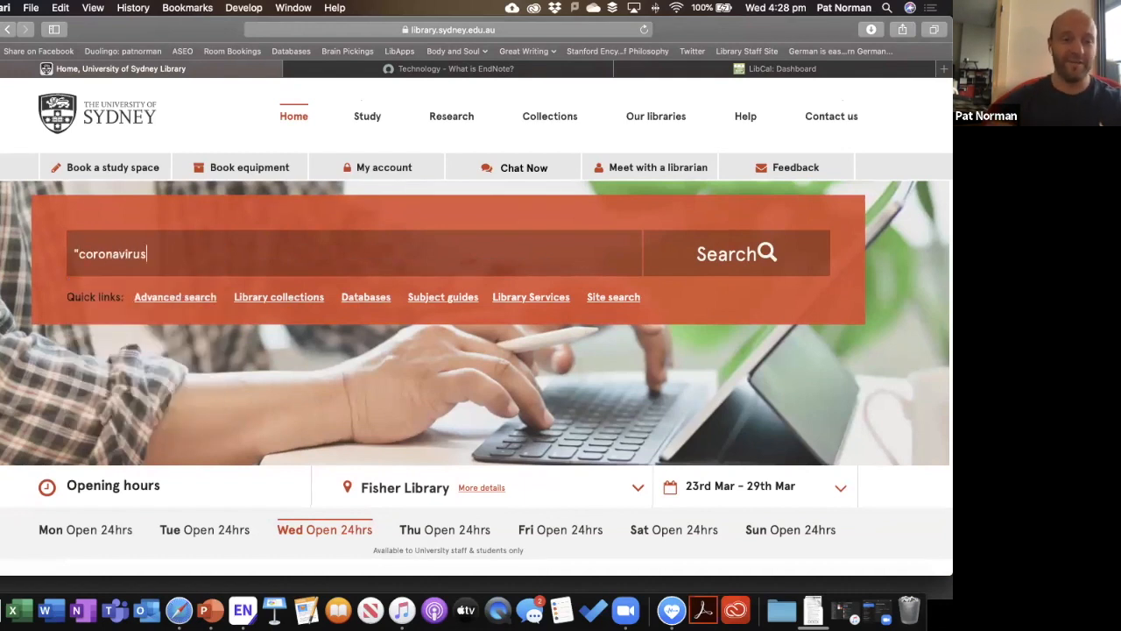
text(")
key(Return)
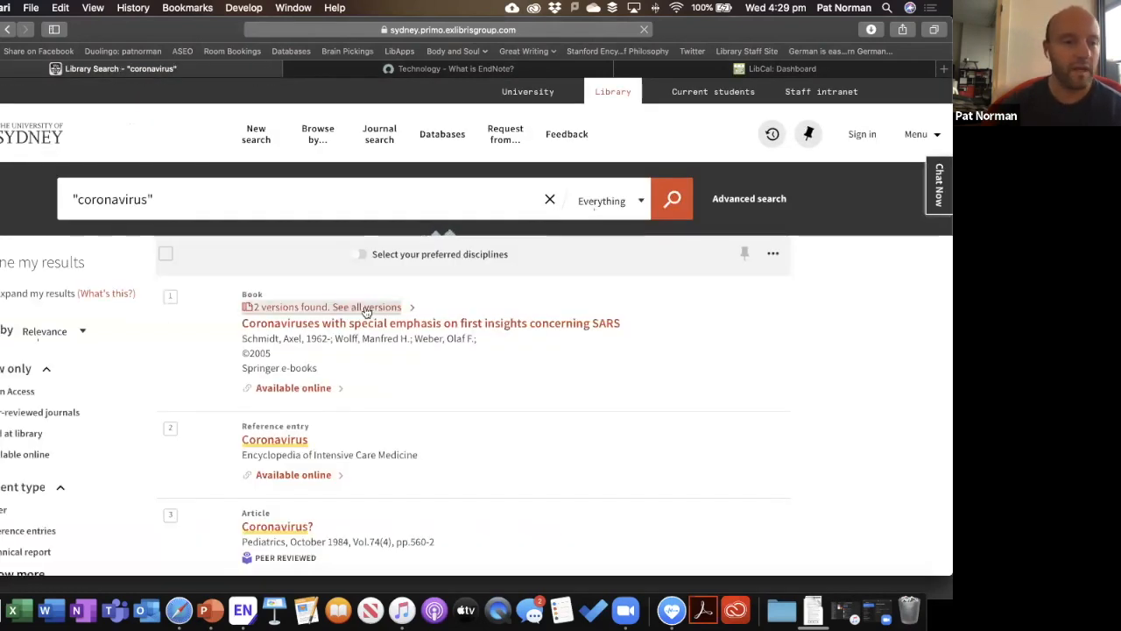
Limit the Primo results to peer-reviewed journals (31,046 results).
scroll(324, 308, down, 2)
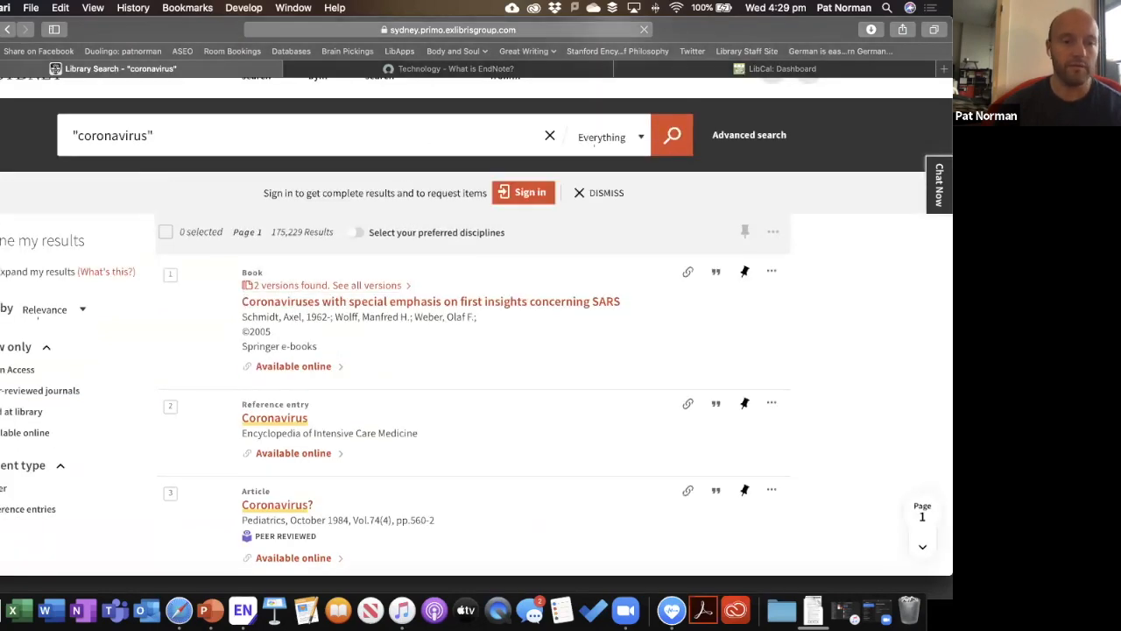
click(106, 390)
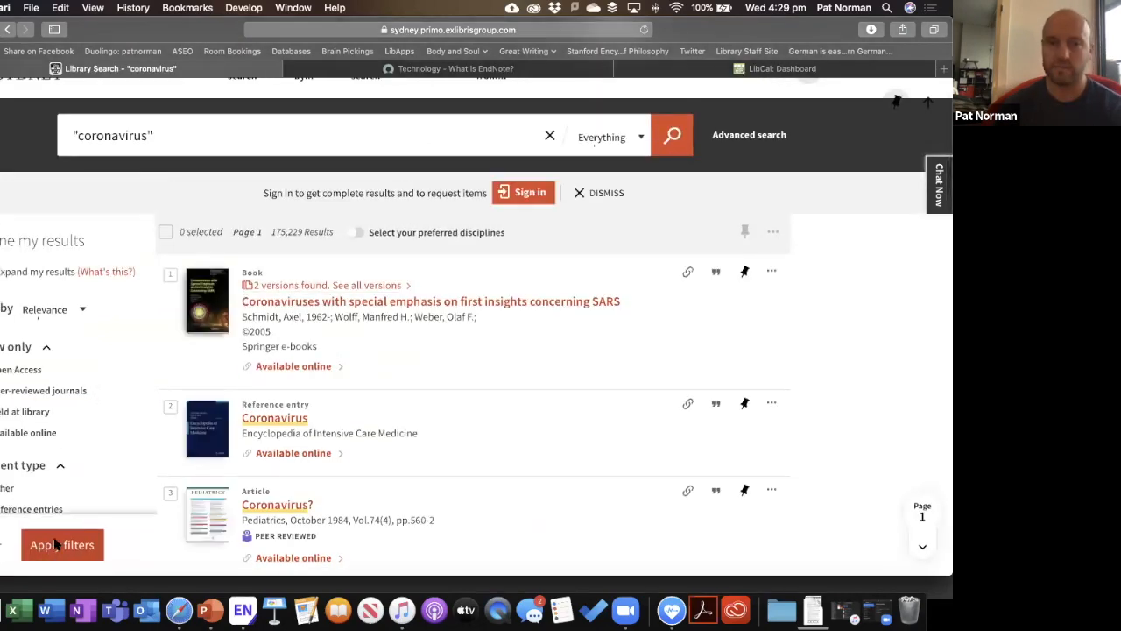
click(54, 548)
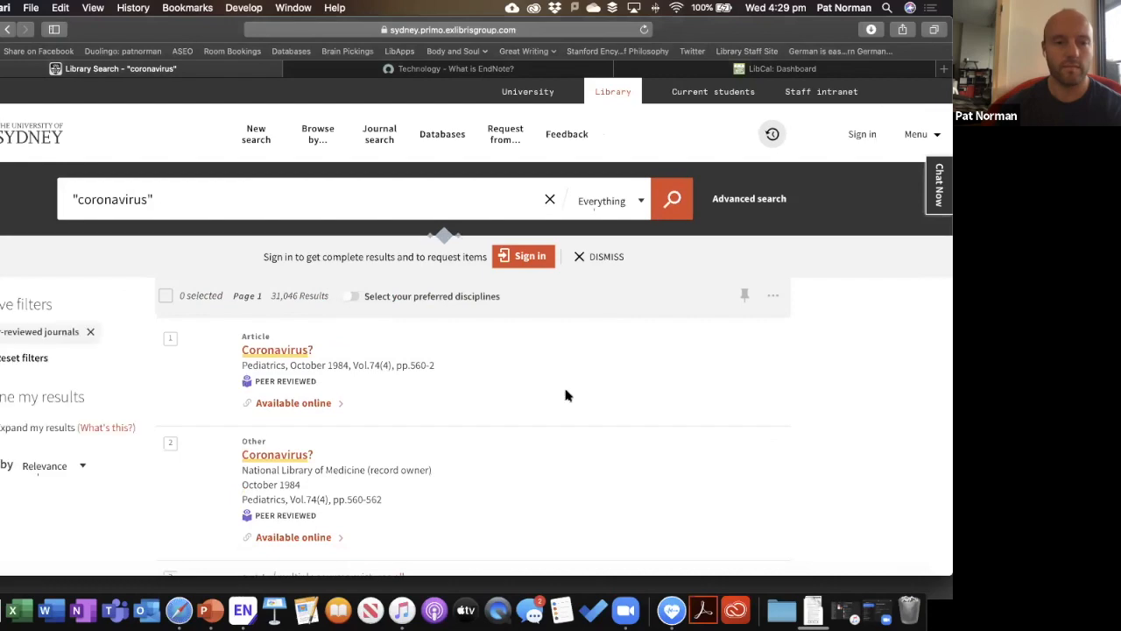
Open the record for 'Epidemiology of 2019 Novel Coronavirus Disease-19 in Gansu Province, China'.
scroll(565, 396, down, 3)
scroll(565, 395, up, 1)
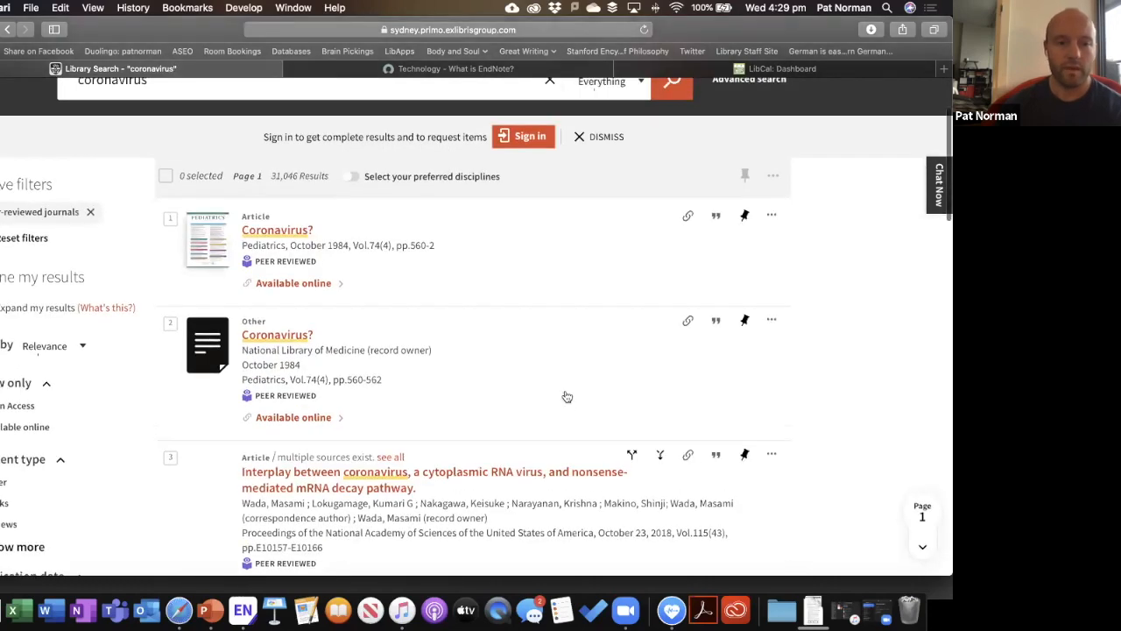
scroll(481, 202, down, 2)
scroll(481, 202, up, 1)
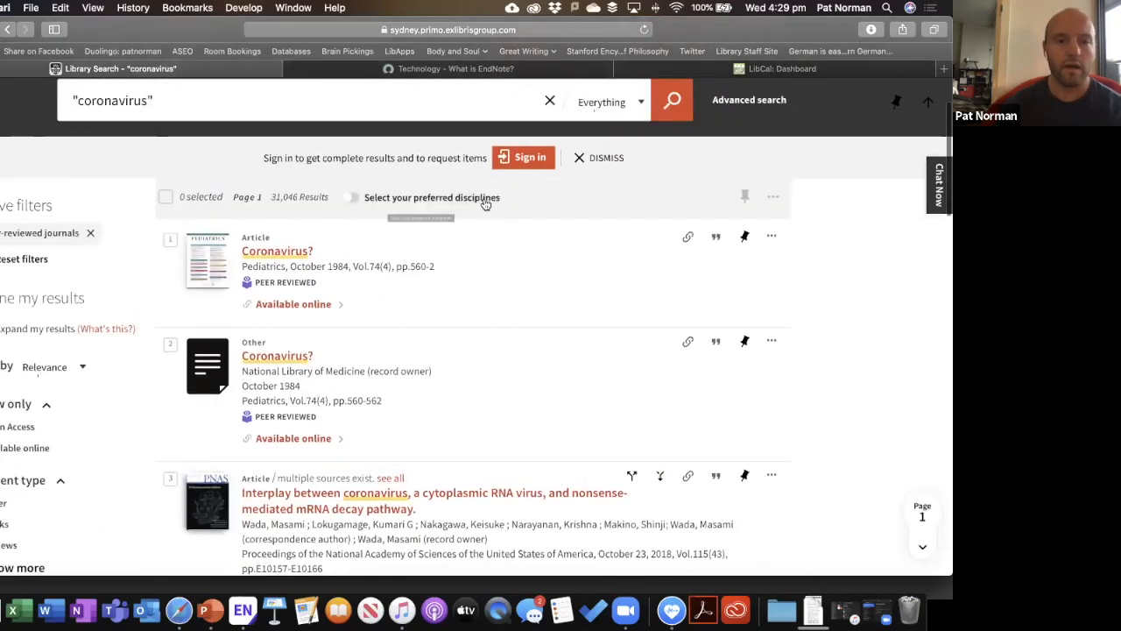
scroll(504, 355, down, 2)
scroll(505, 356, down, 2)
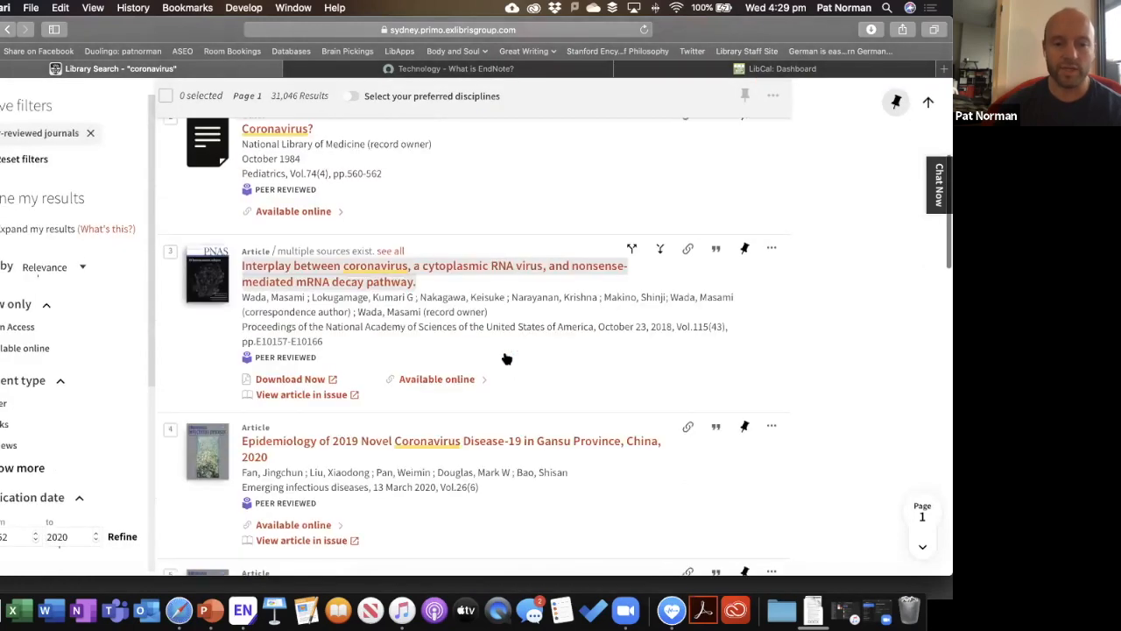
scroll(504, 355, down, 4)
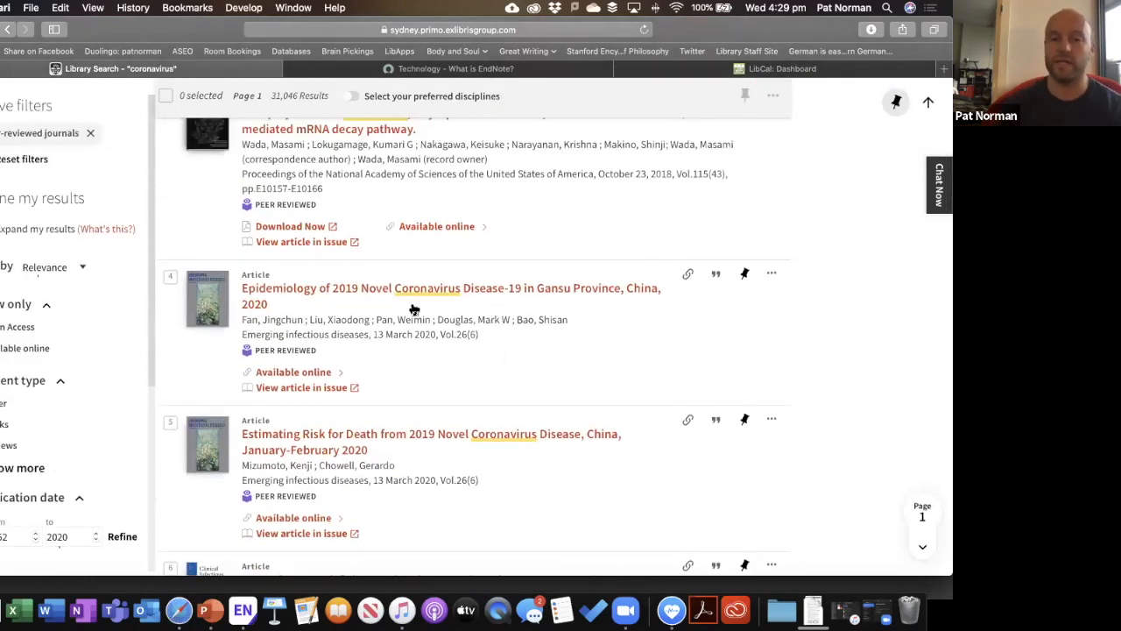
click(358, 335)
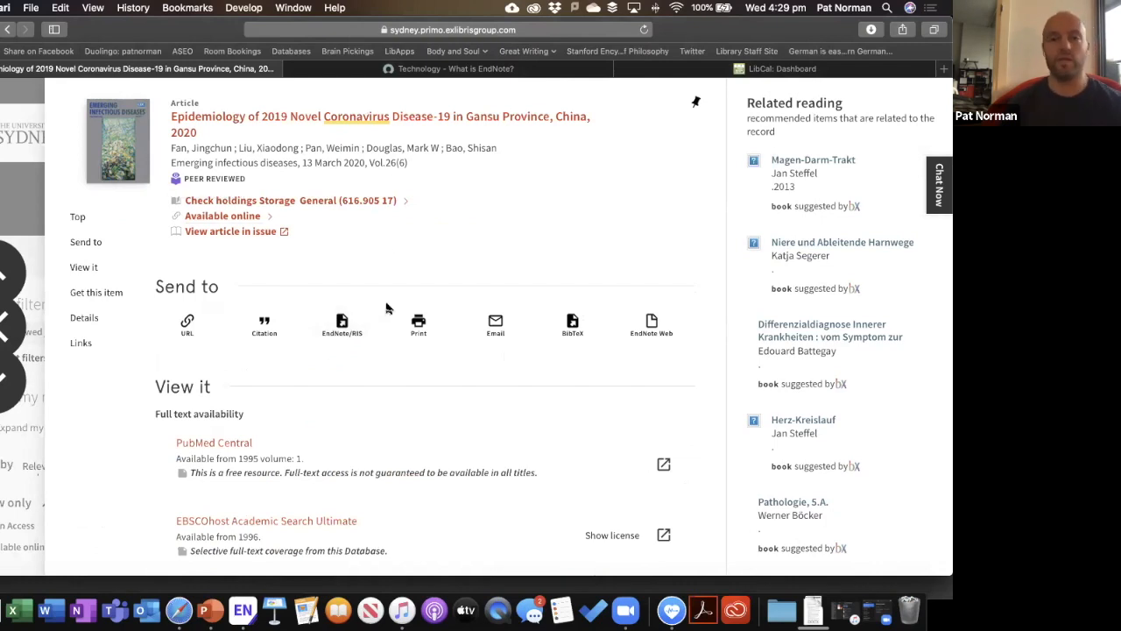
Download the Gansu article as a UTF-8 EndNote/RIS file and import Primo_RIS_Export.ris into EndNote.
click(343, 321)
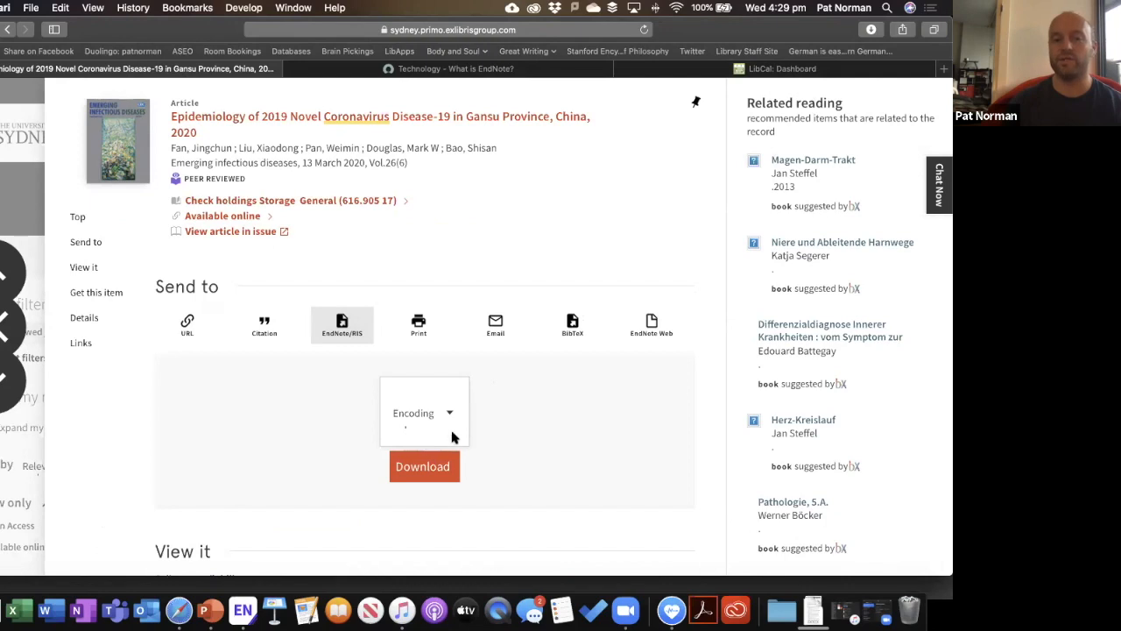
scroll(496, 342, down, 2)
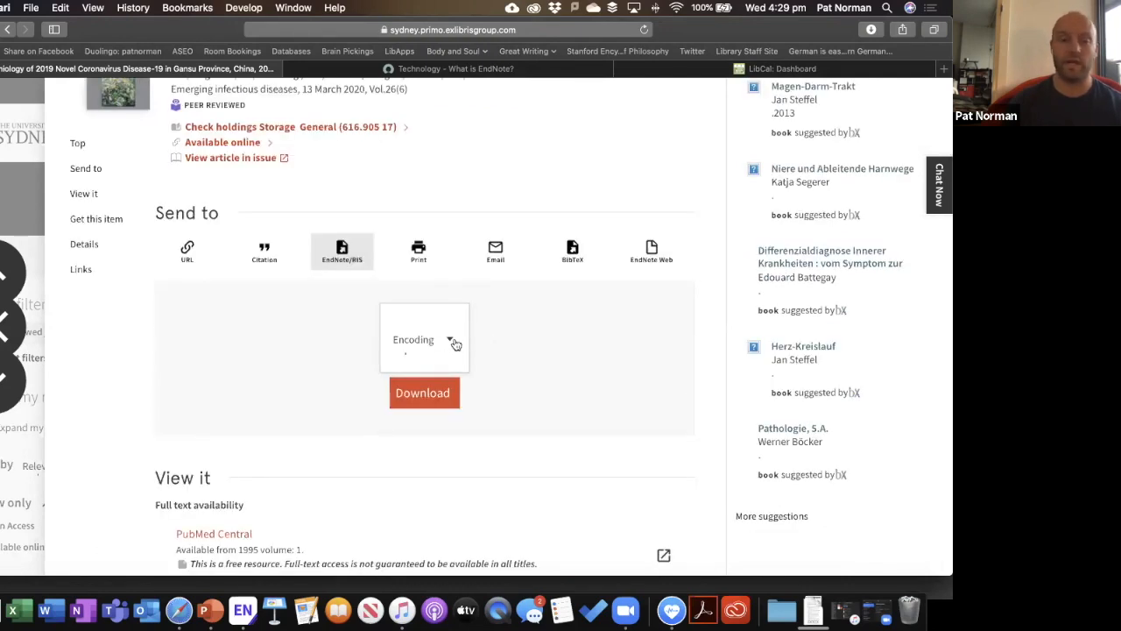
click(452, 342)
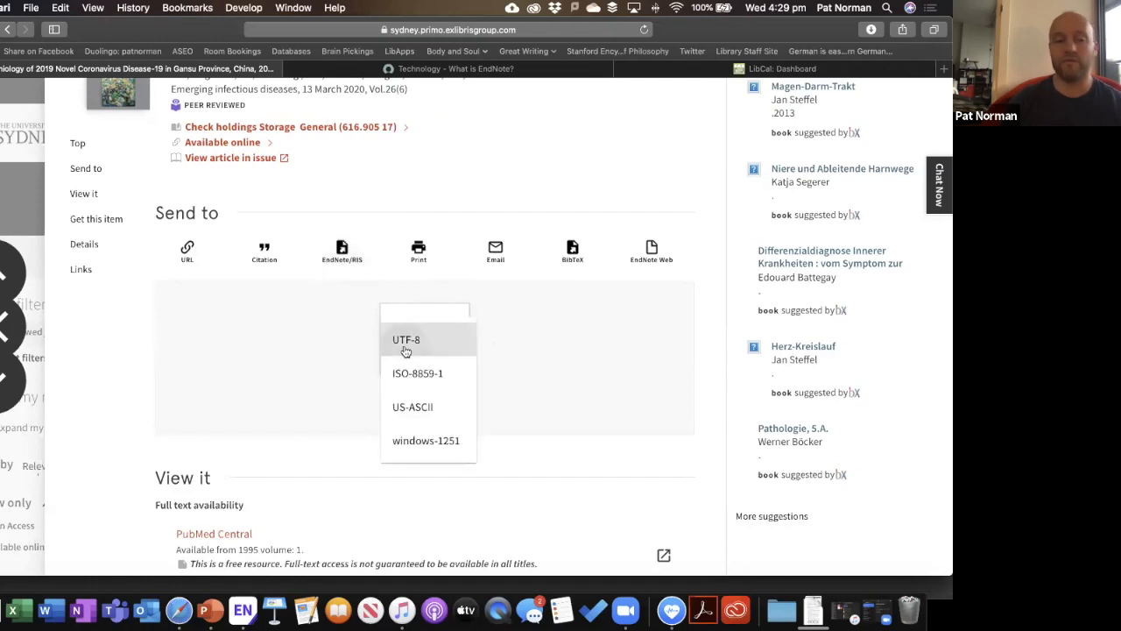
click(405, 351)
click(417, 400)
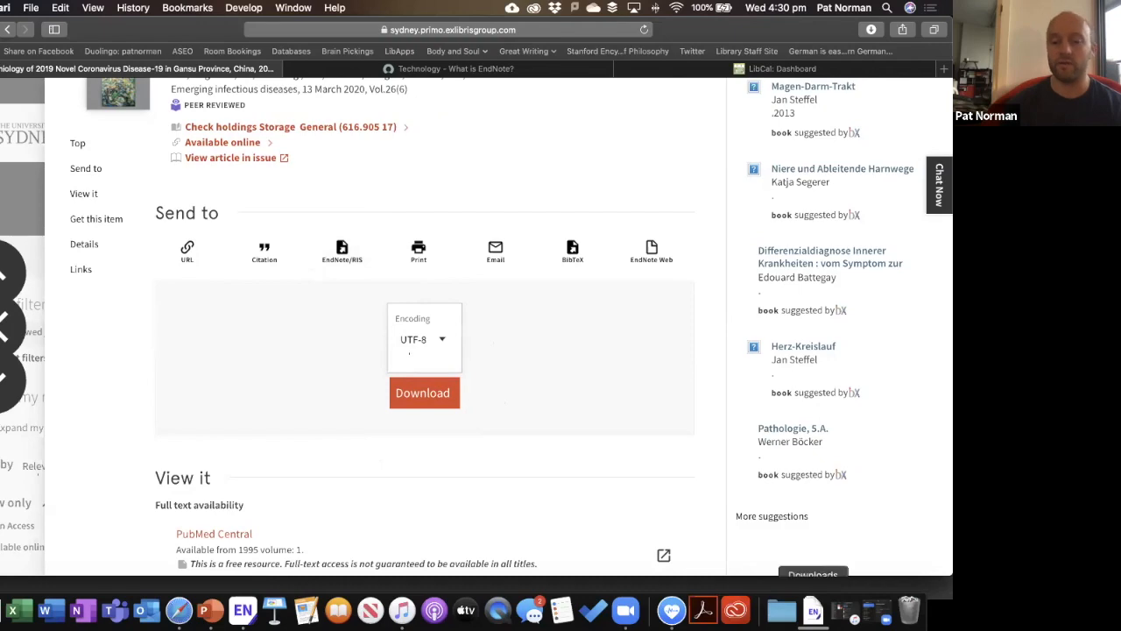
click(811, 609)
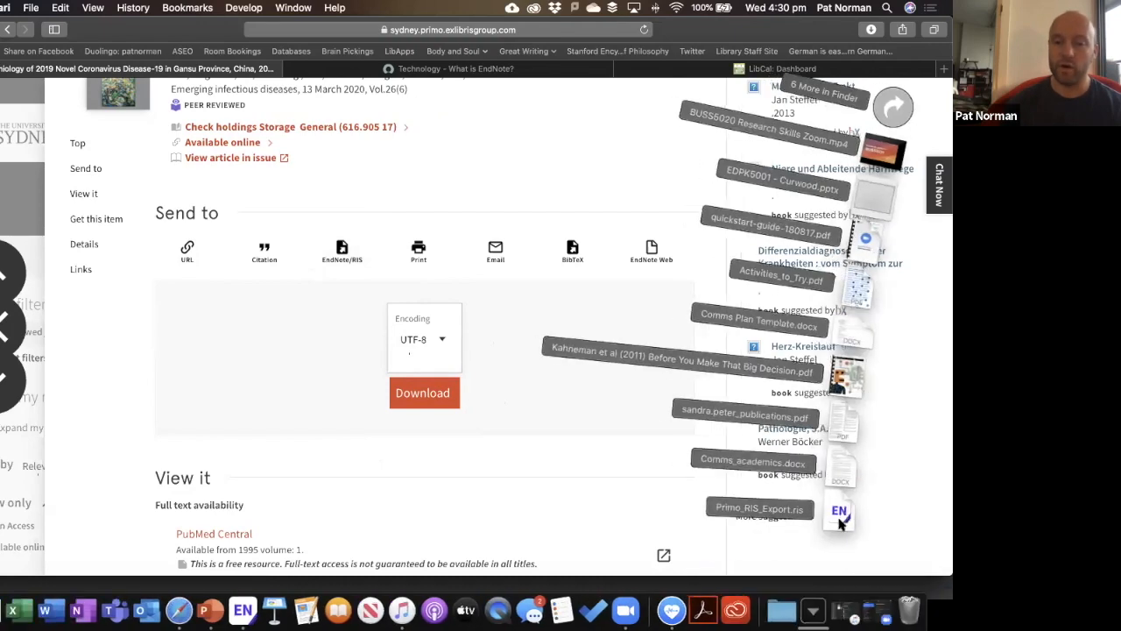
click(839, 513)
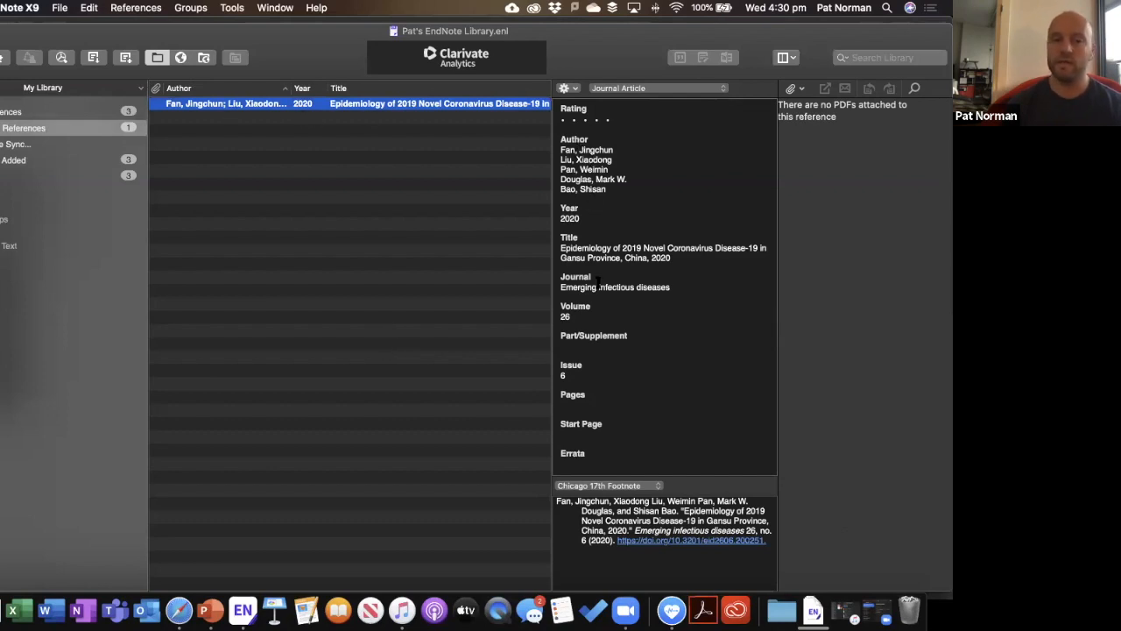
Switch the reference preview to APA 6th, then return to the Primo record in Safari.
scroll(602, 300, down, 1)
scroll(595, 358, up, 1)
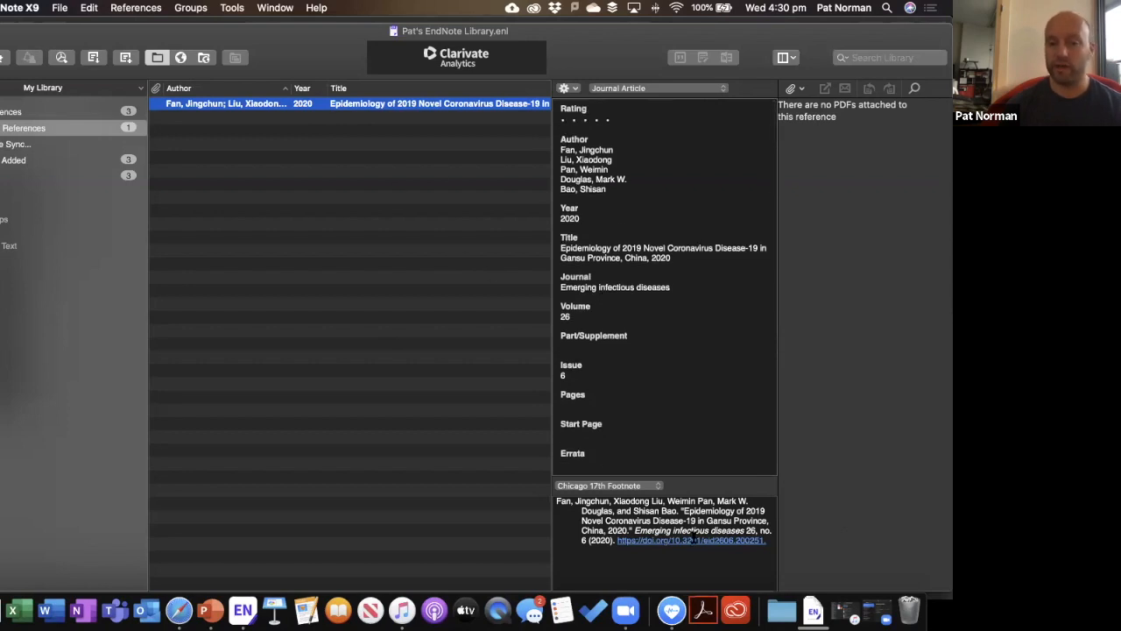
click(617, 487)
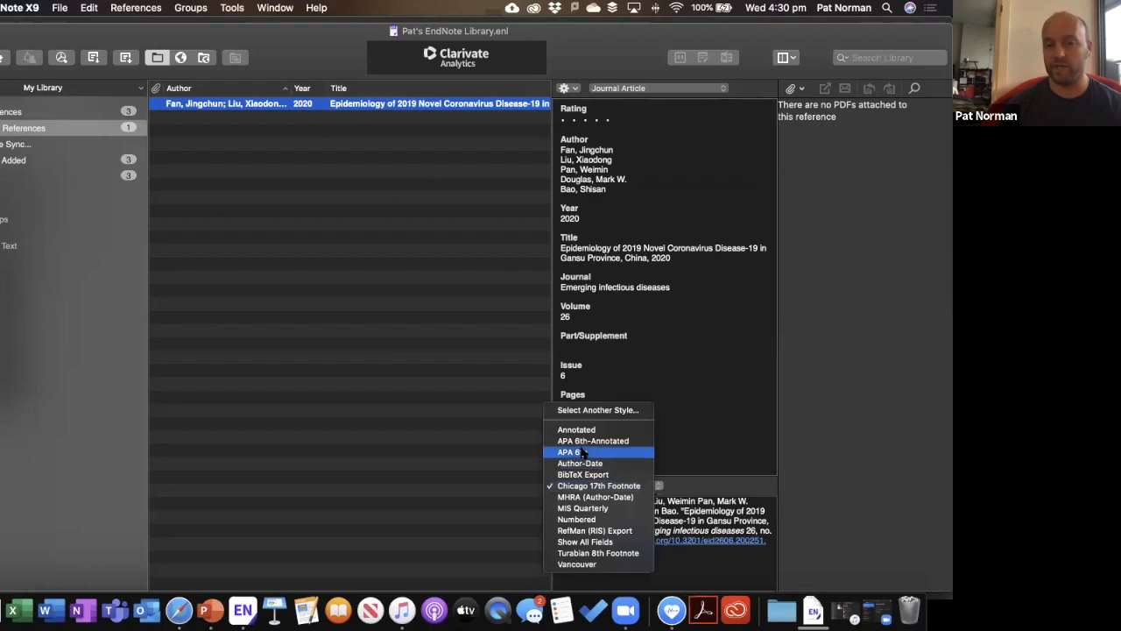
click(583, 452)
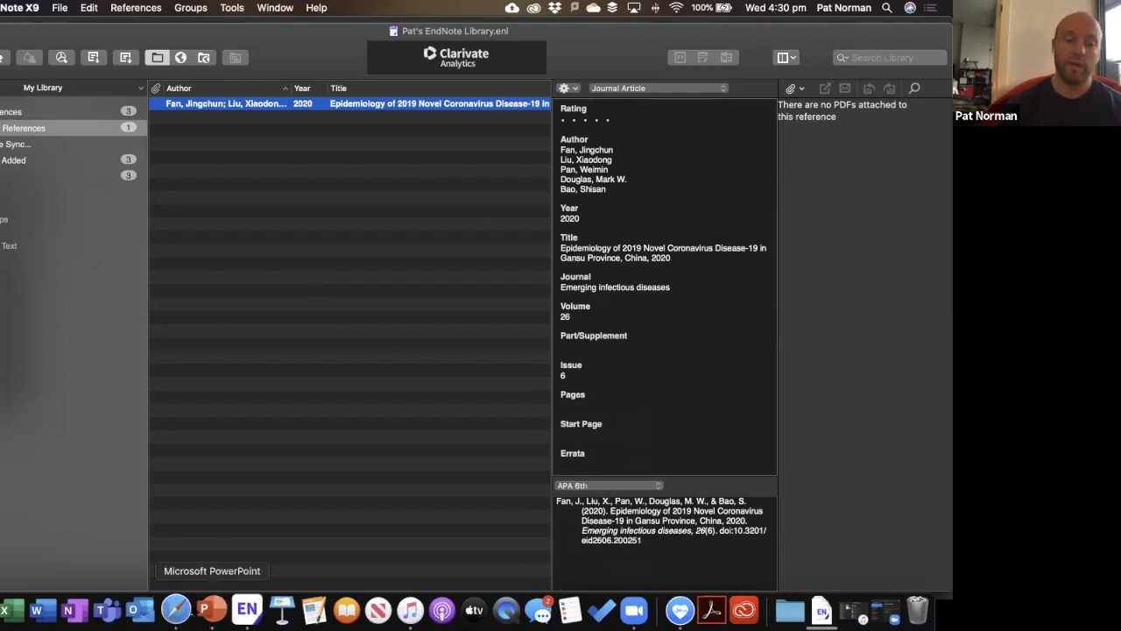
click(181, 611)
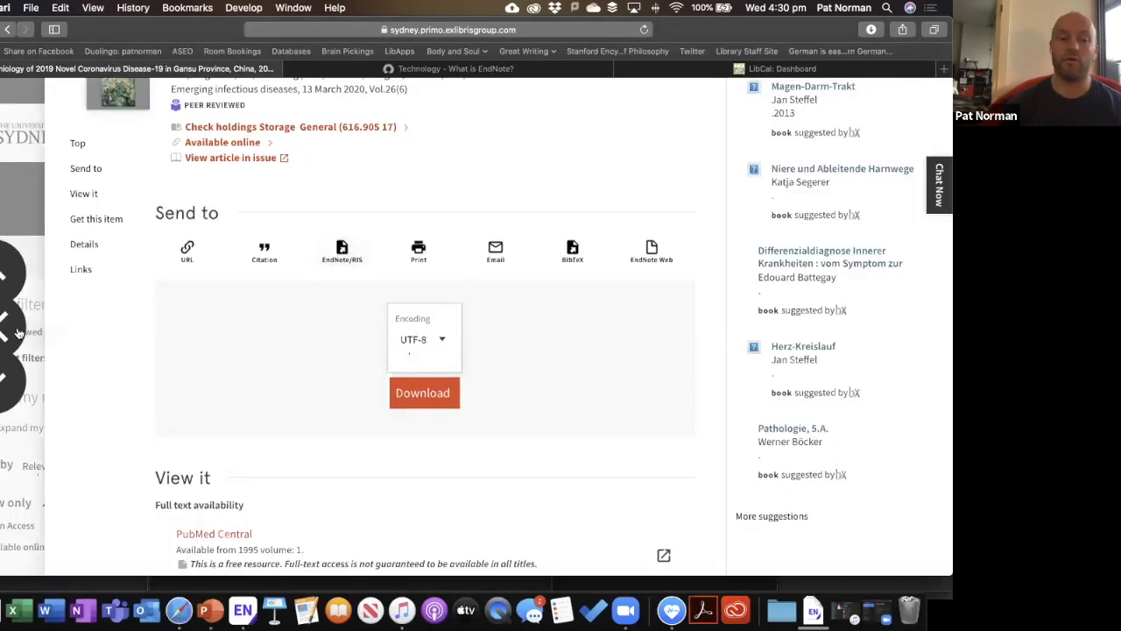
Reach Scopus via Library home, Databases, letter S, and accept the UniKey sign-in.
scroll(372, 393, left, 5)
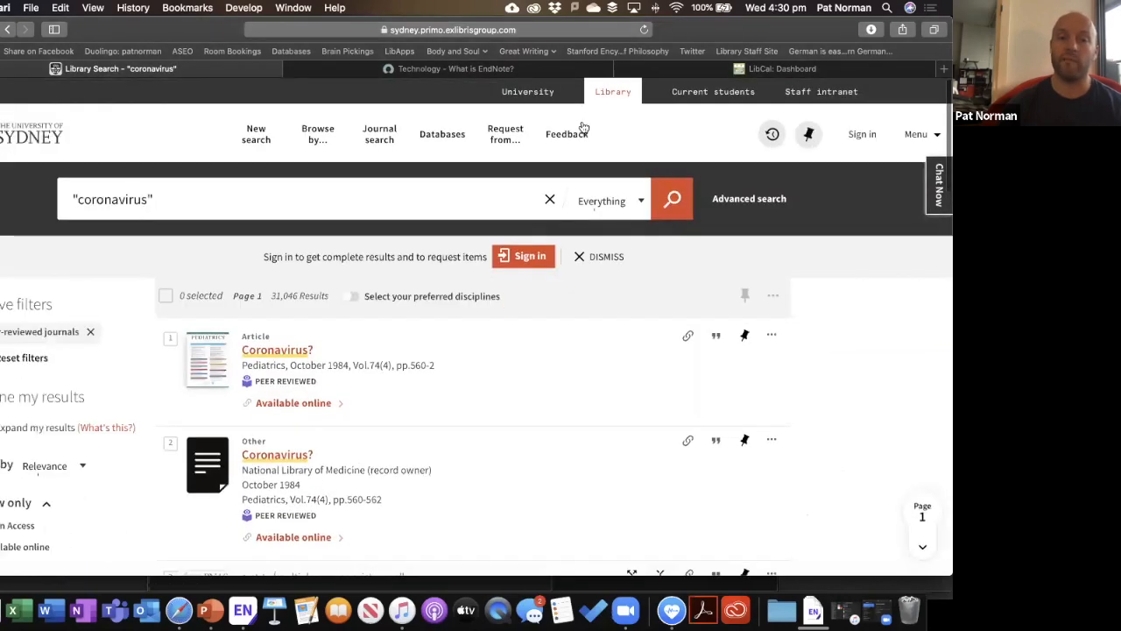
click(624, 88)
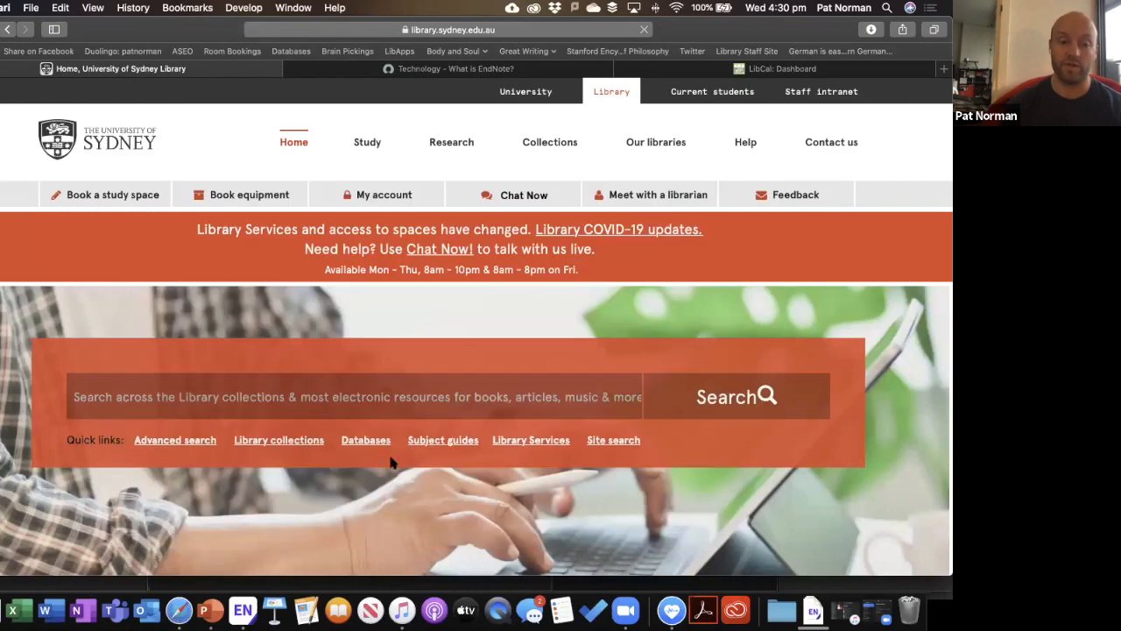
click(367, 441)
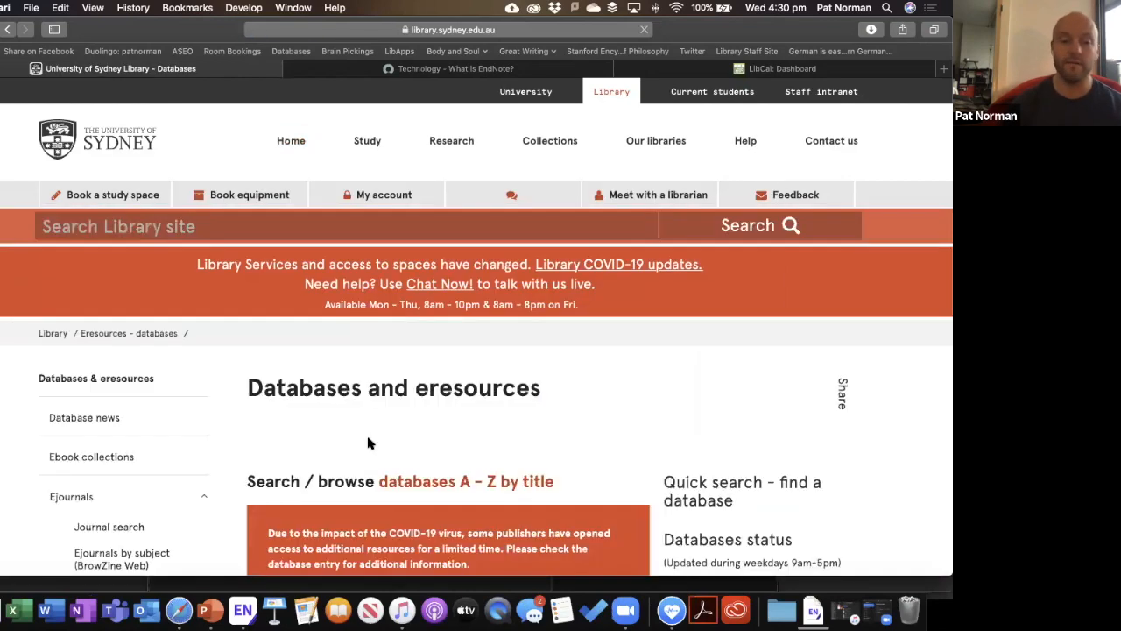
scroll(368, 442, down, 5)
click(517, 368)
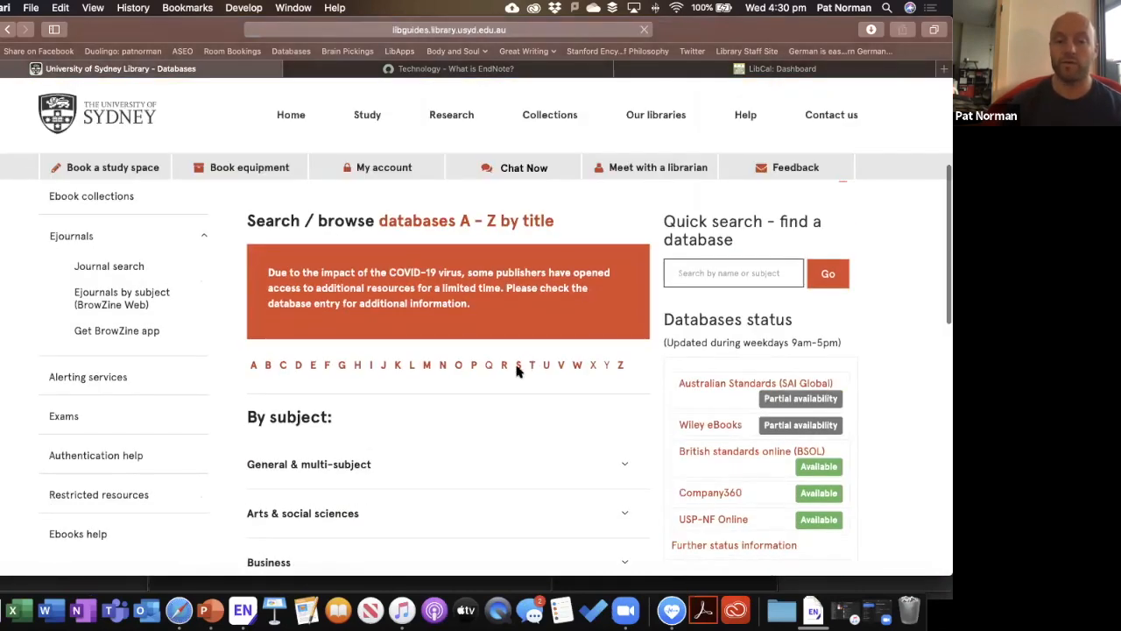
scroll(517, 371, down, 15)
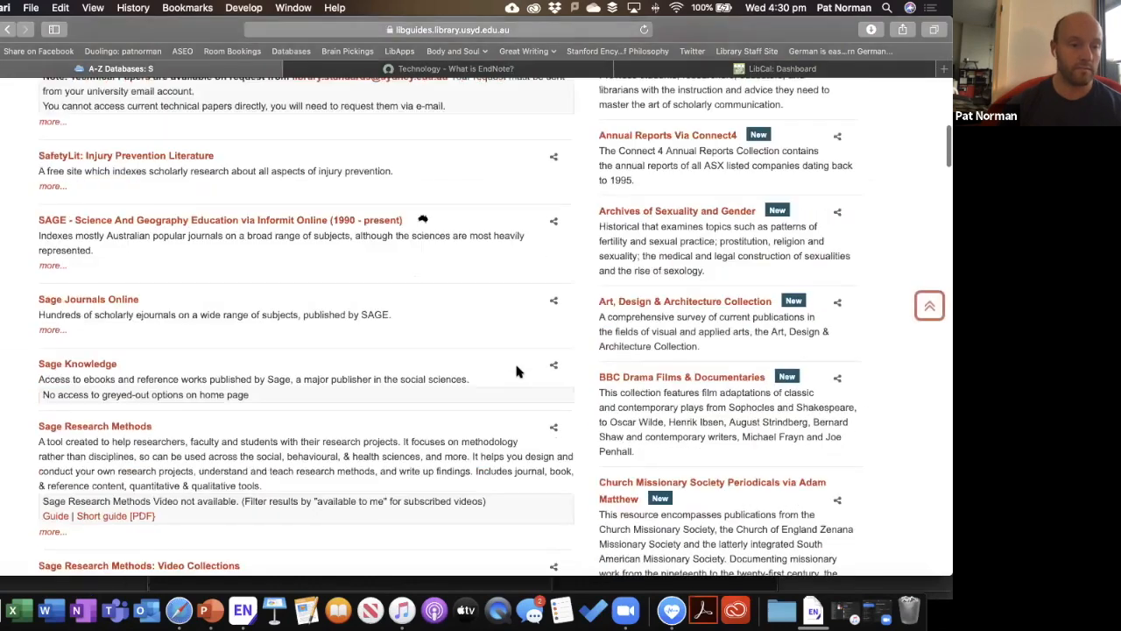
scroll(516, 371, down, 5)
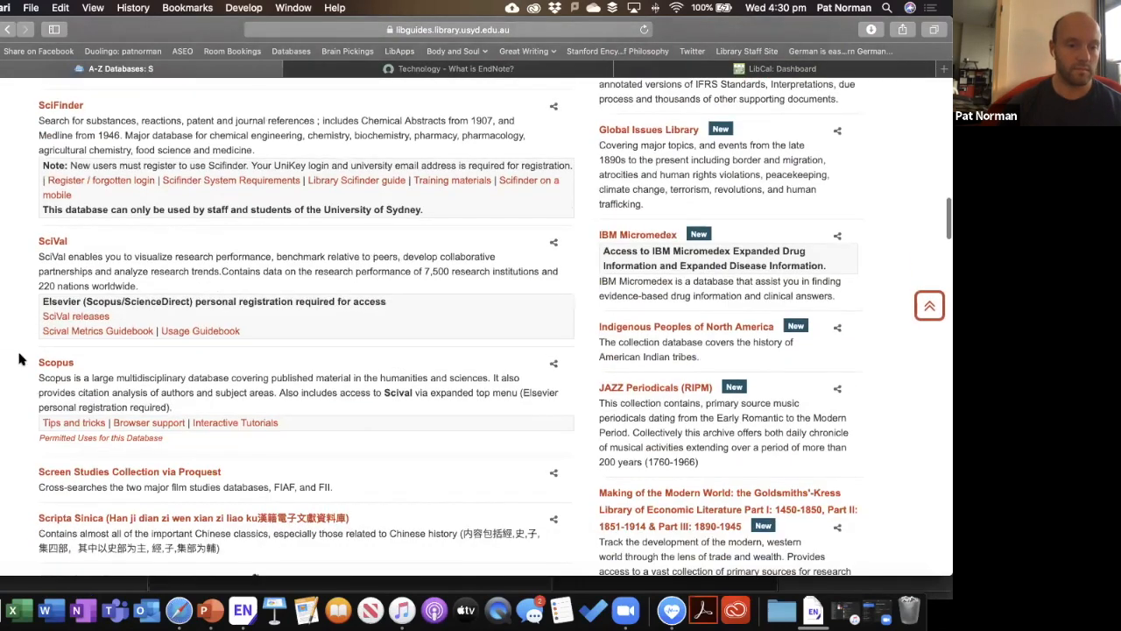
click(50, 364)
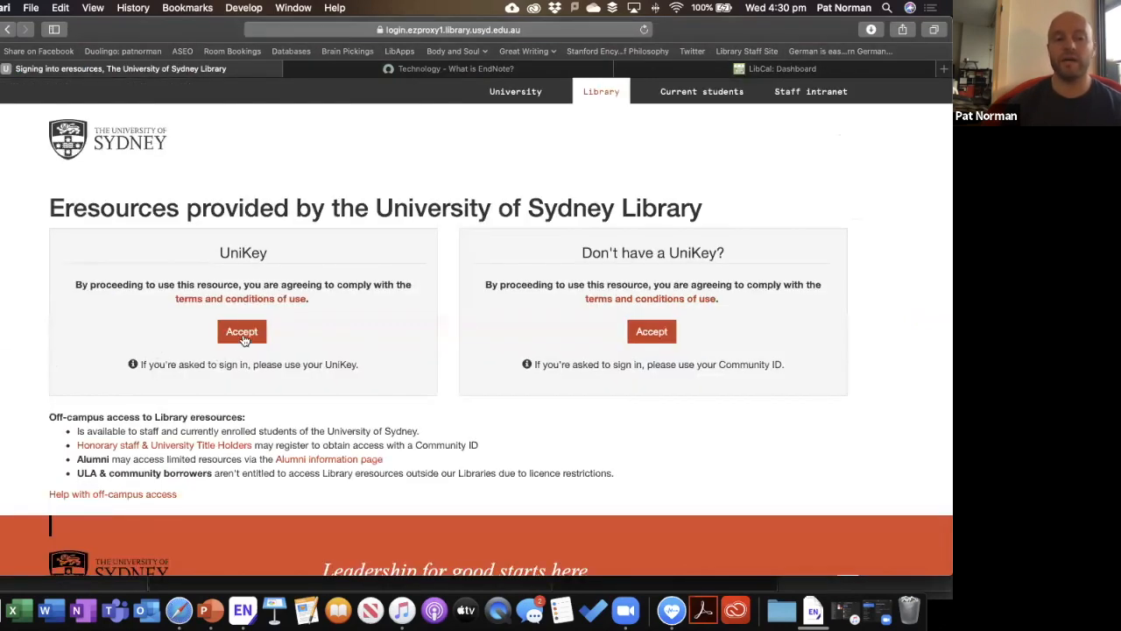
click(243, 332)
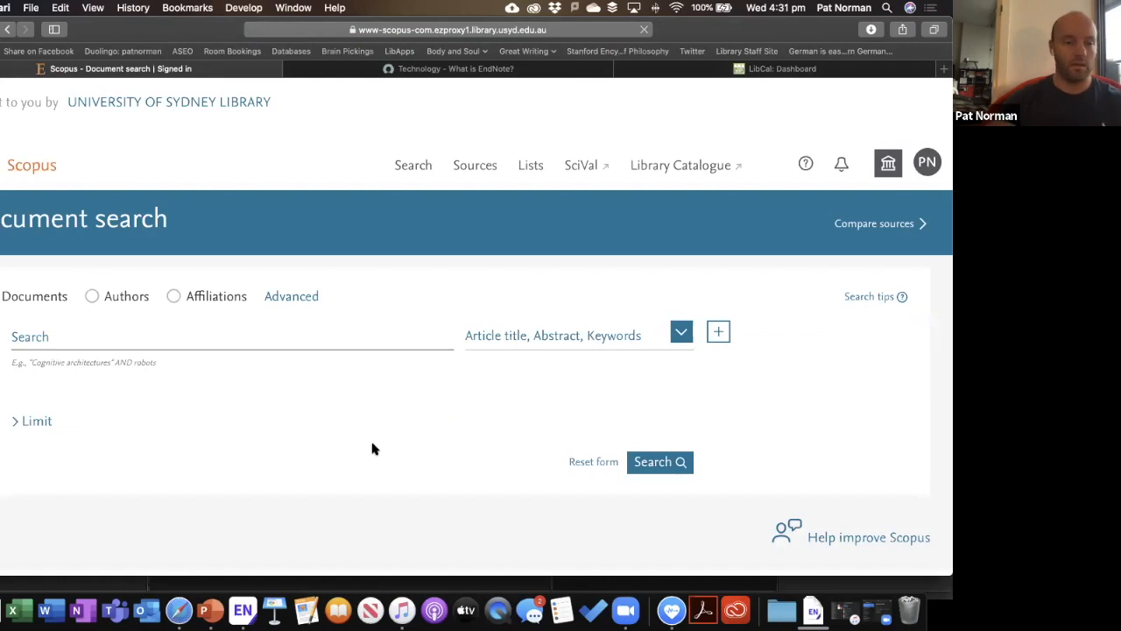
Run a Scopus document search for coronavirus.
click(112, 345)
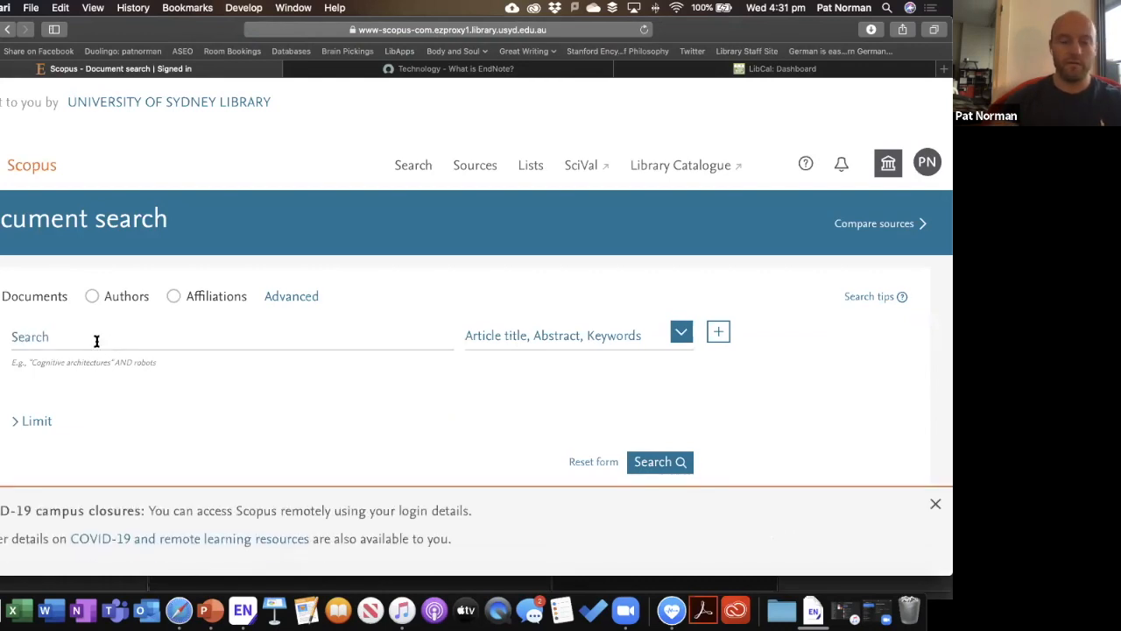
click(96, 340)
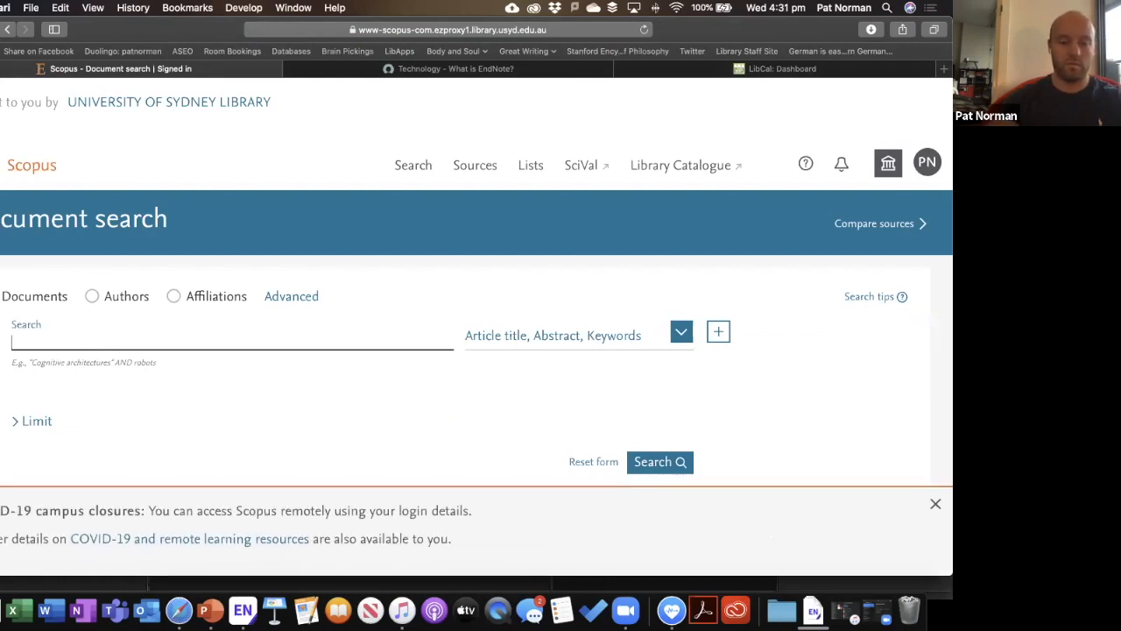
text("corona)
key(BackSpace)
key(BackSpace)
key(BackSpace)
key(BackSpace)
key(BackSpace)
key(BackSpace)
key(BackSpace)
text(coronavirus)
key(Return)
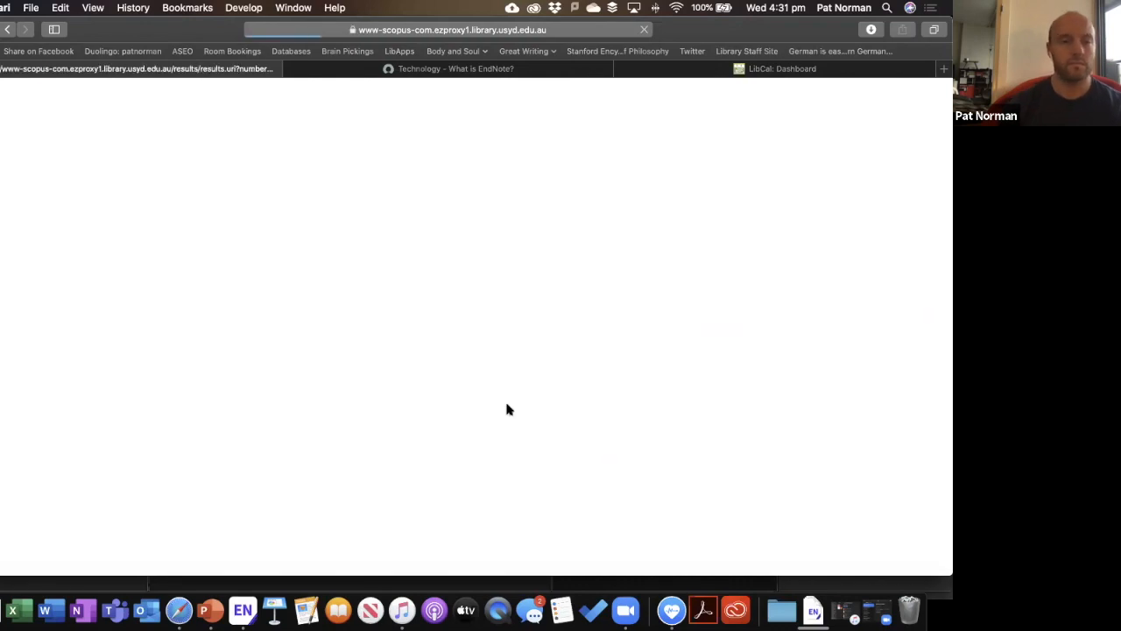
Tick the first three most-cited results for export.
scroll(517, 420, down, 4)
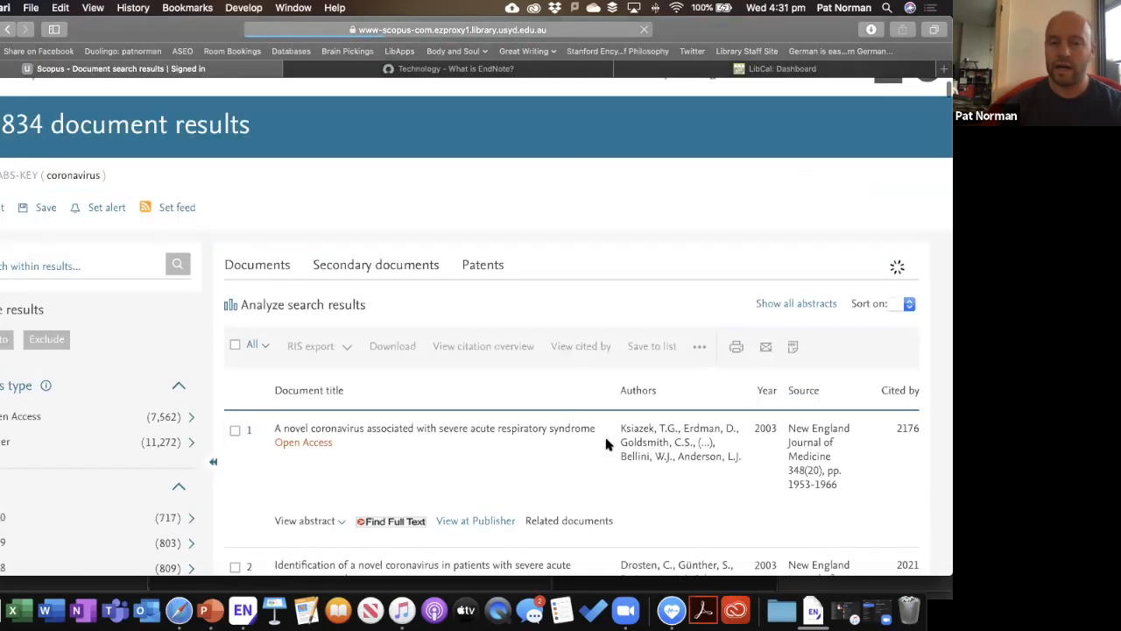
scroll(530, 436, up, 1)
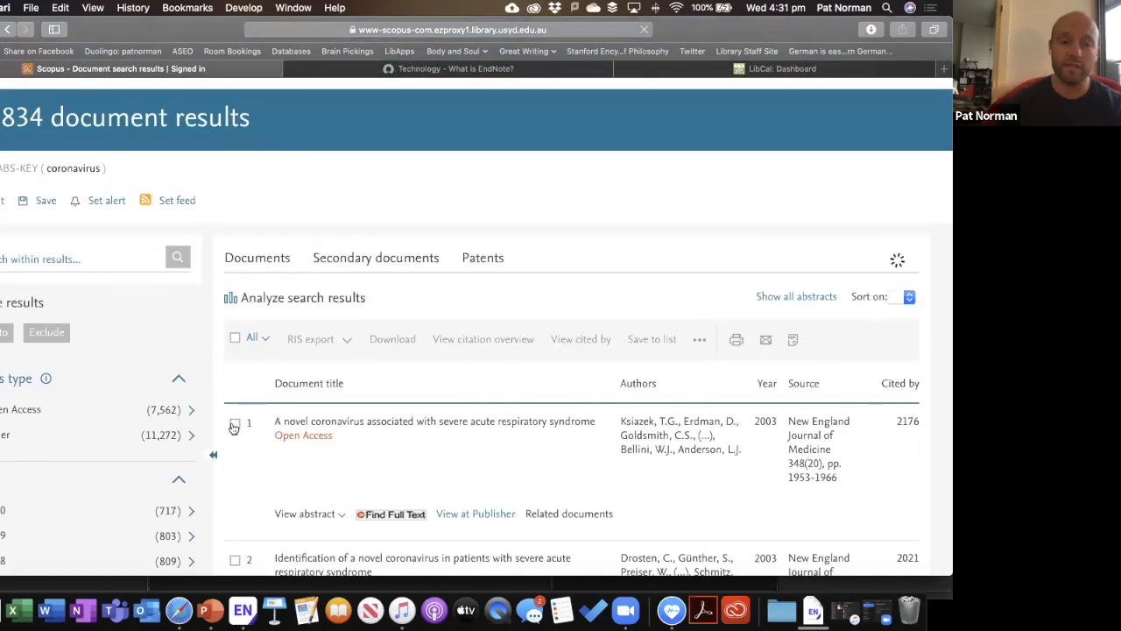
scroll(238, 478, down, 2)
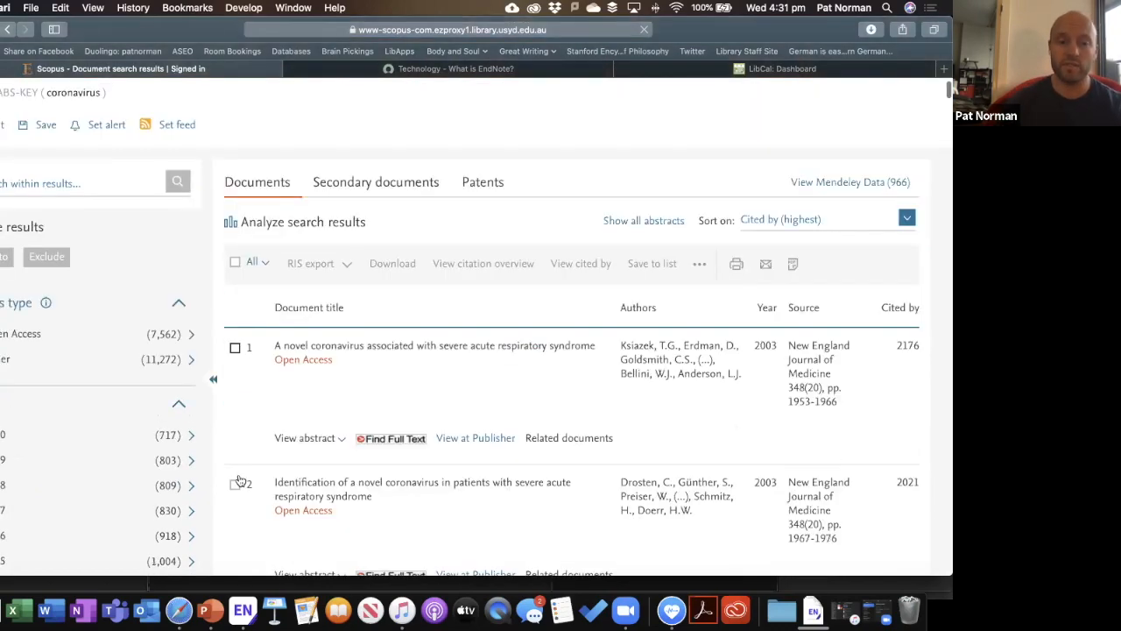
click(235, 340)
click(235, 476)
scroll(235, 461, down, 3)
click(235, 456)
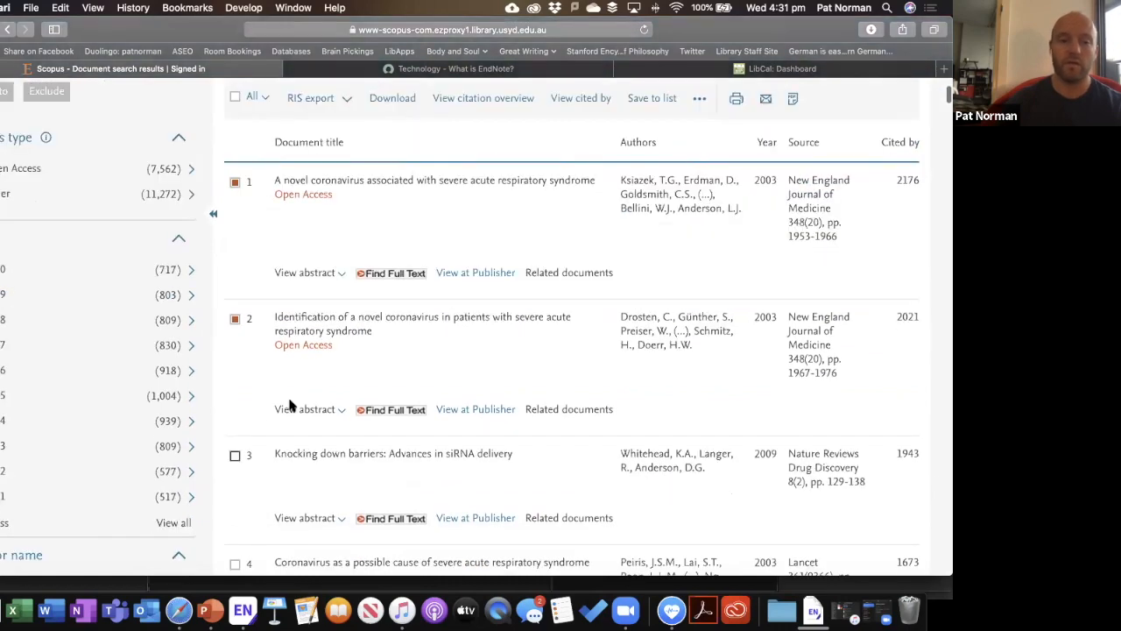
scroll(347, 247, up, 1)
scroll(347, 247, up, 3)
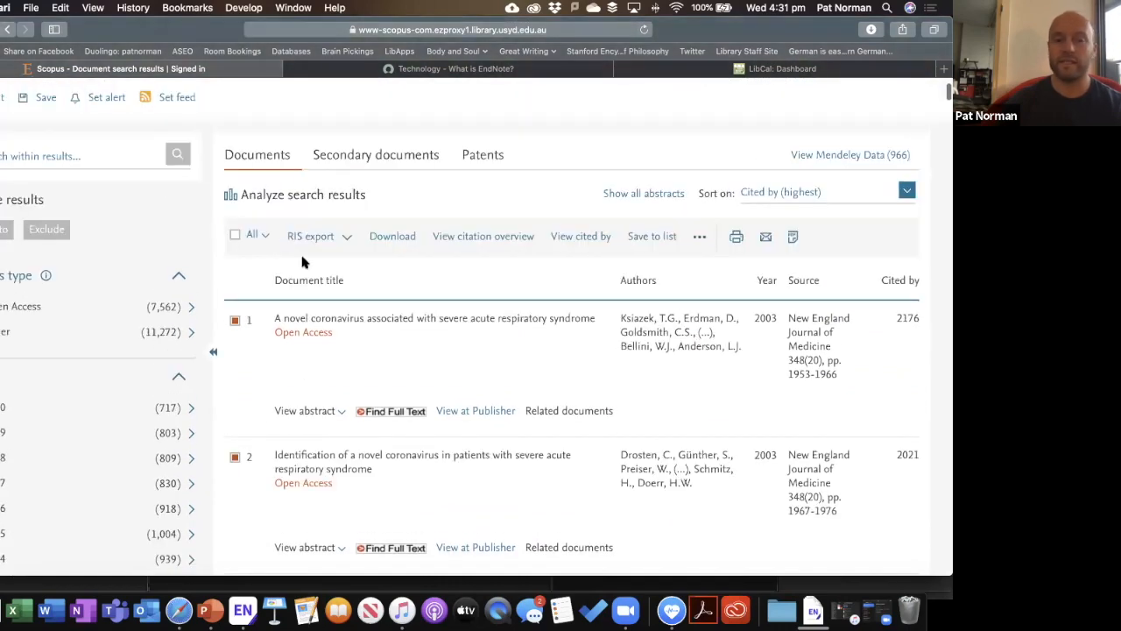
Export the three selected Scopus documents in RIS Format.
click(347, 242)
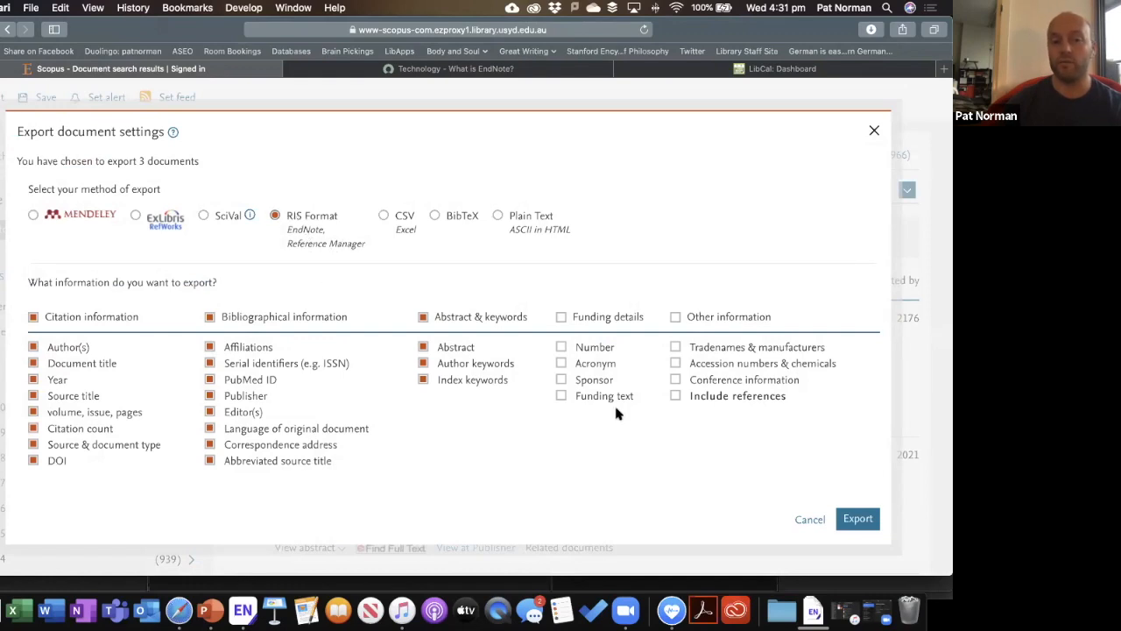
click(857, 523)
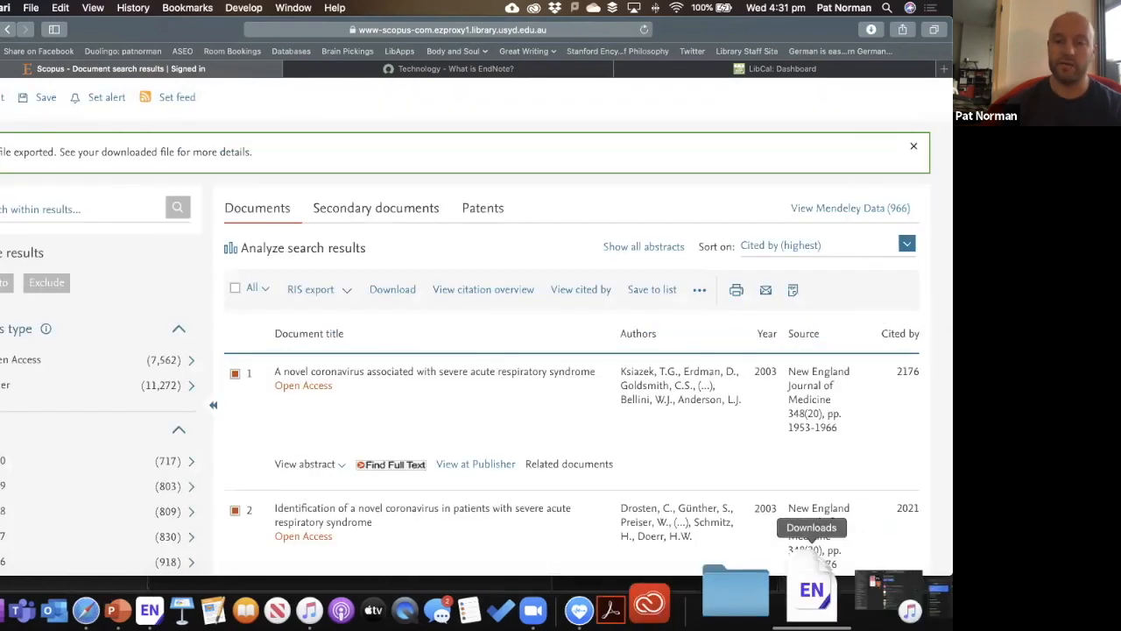
Import scopus.ris into EndNote, then advance the PowerPoint slideshow to the next slide.
click(813, 568)
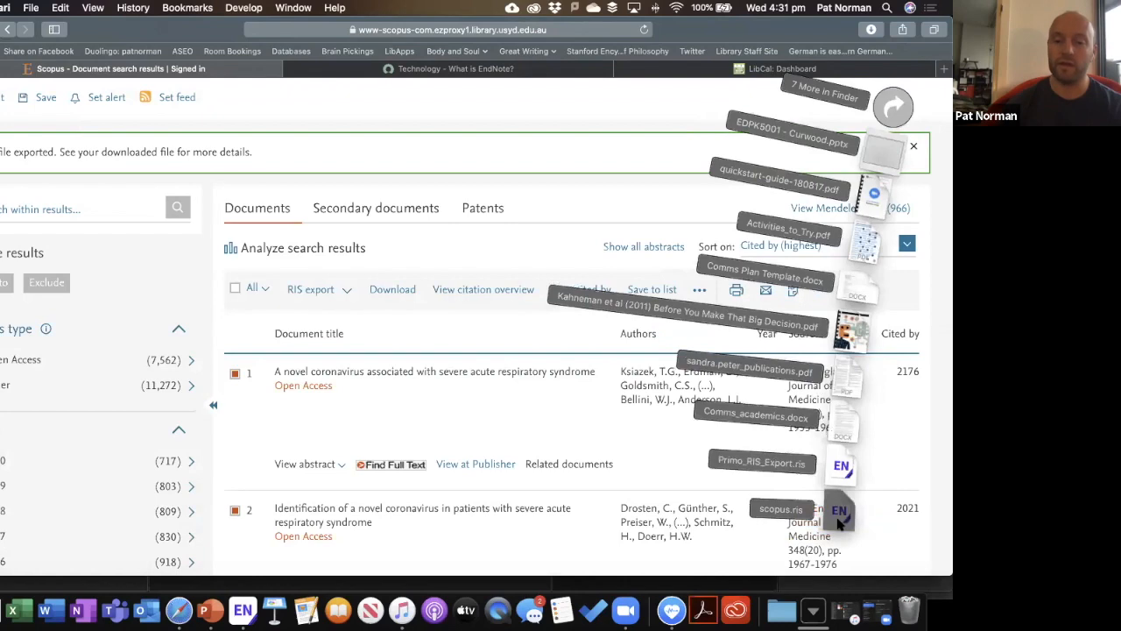
click(837, 523)
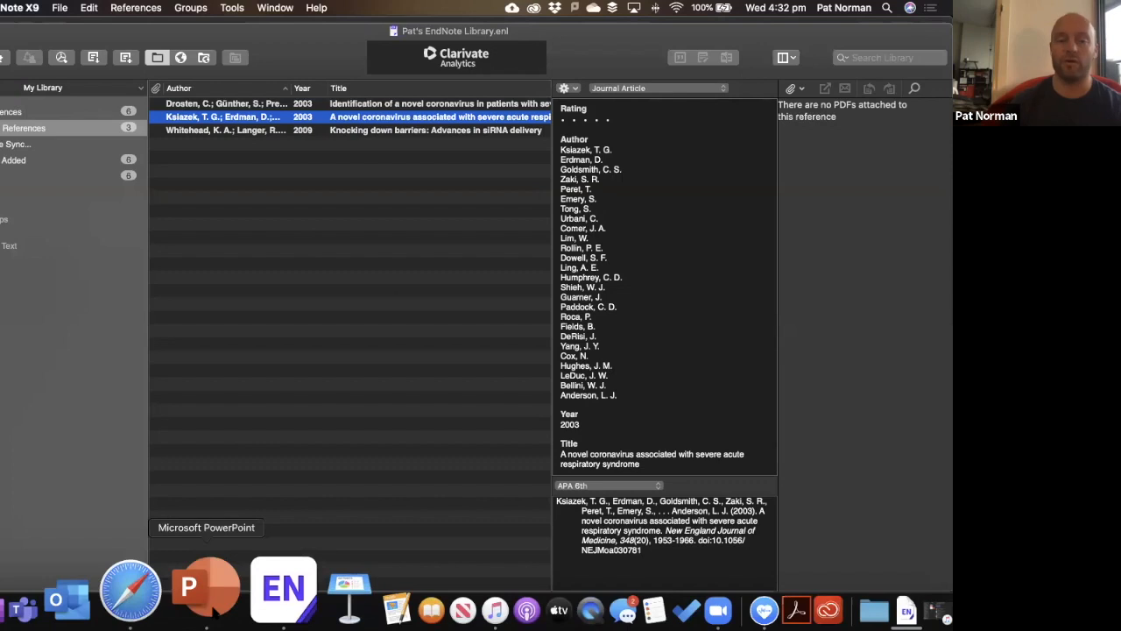
click(209, 613)
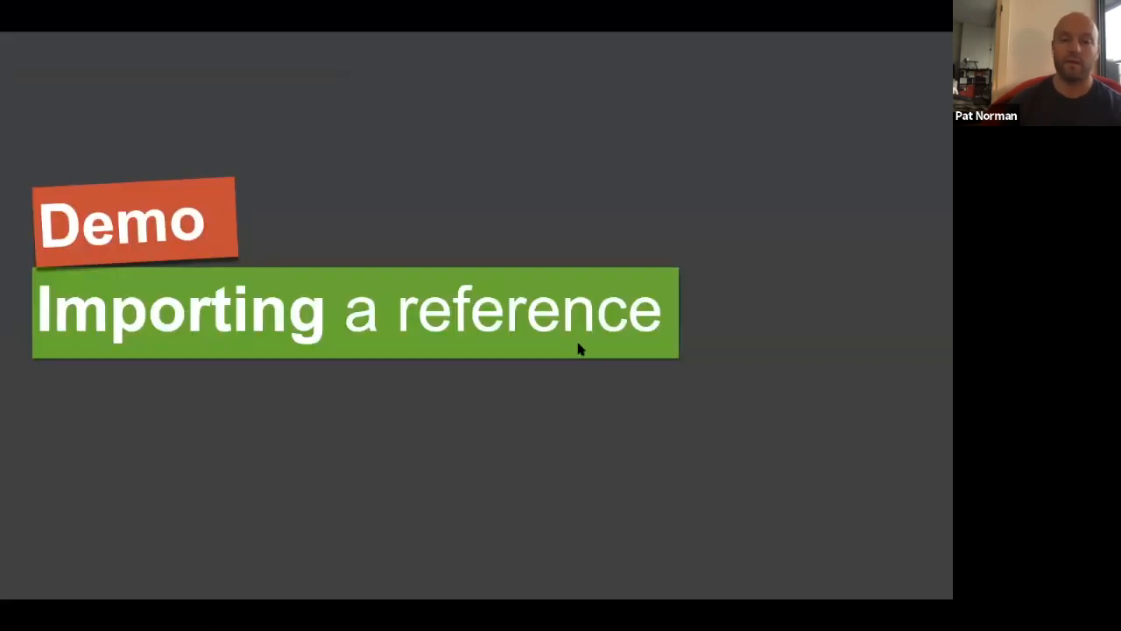
key(Right)
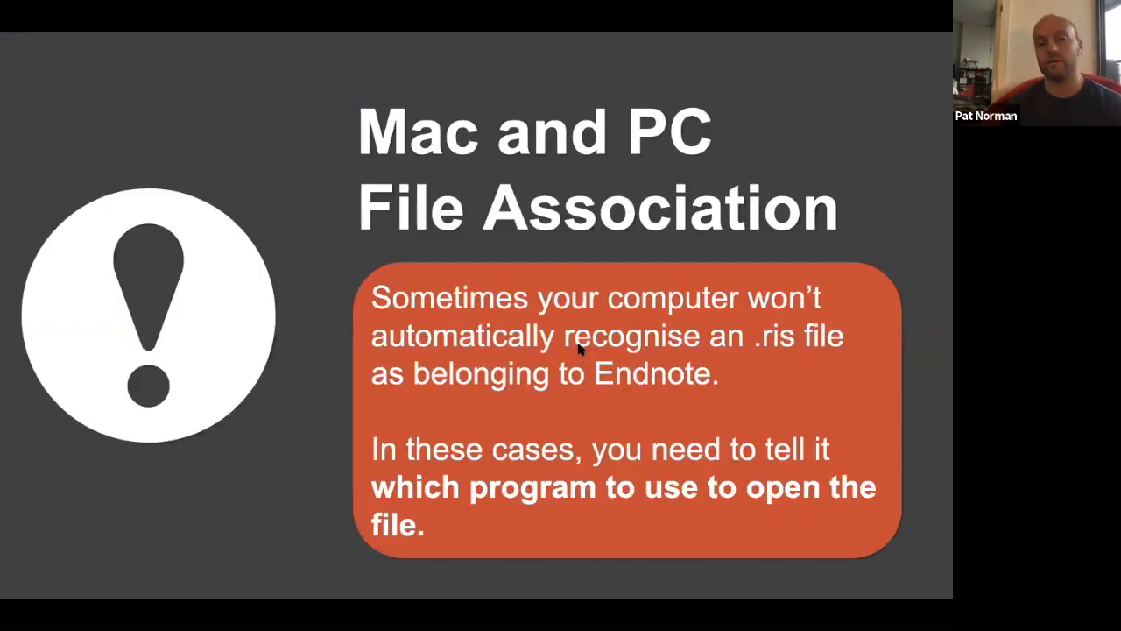
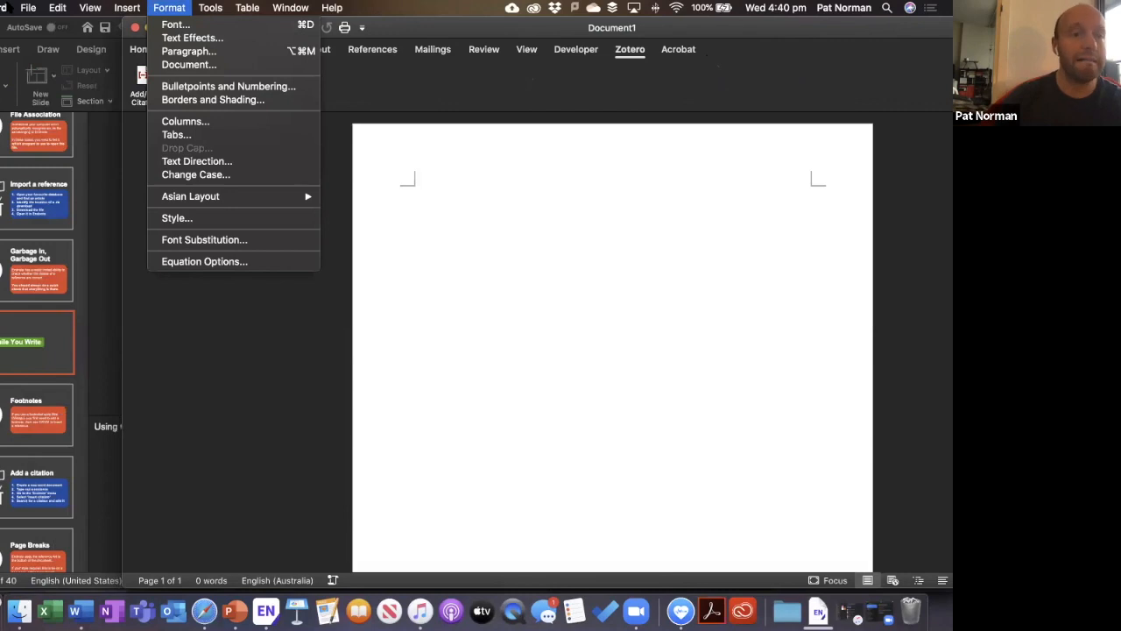
Unload the Zotero.dotm add-in in Templates and Add-ins, then quit Word.
mouse_move(9, 6)
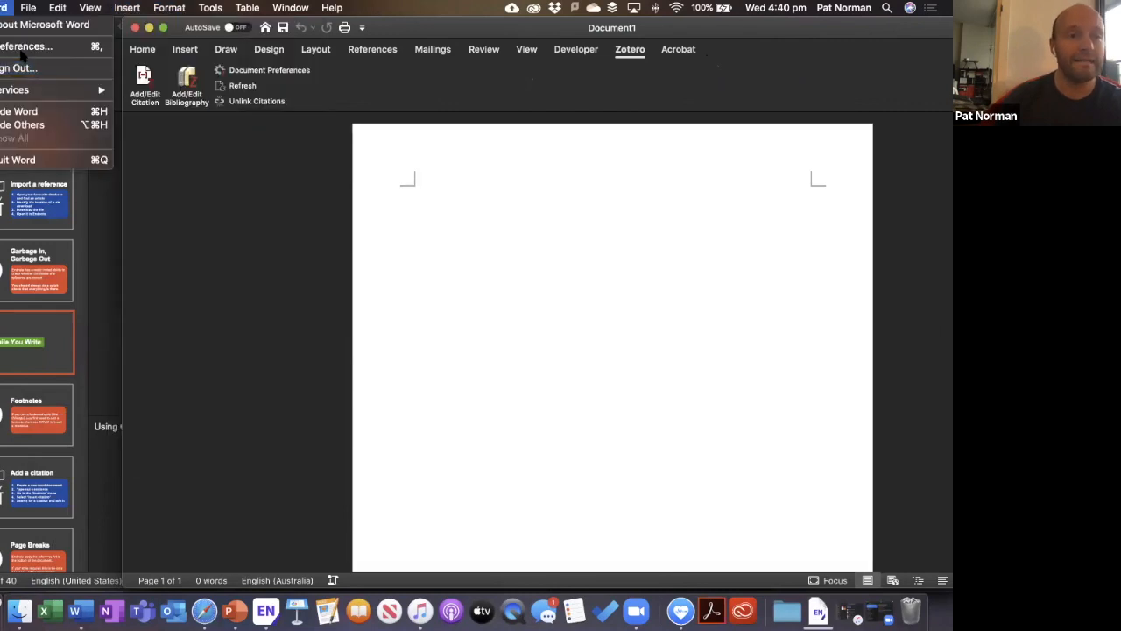
mouse_move(210, 7)
click(288, 313)
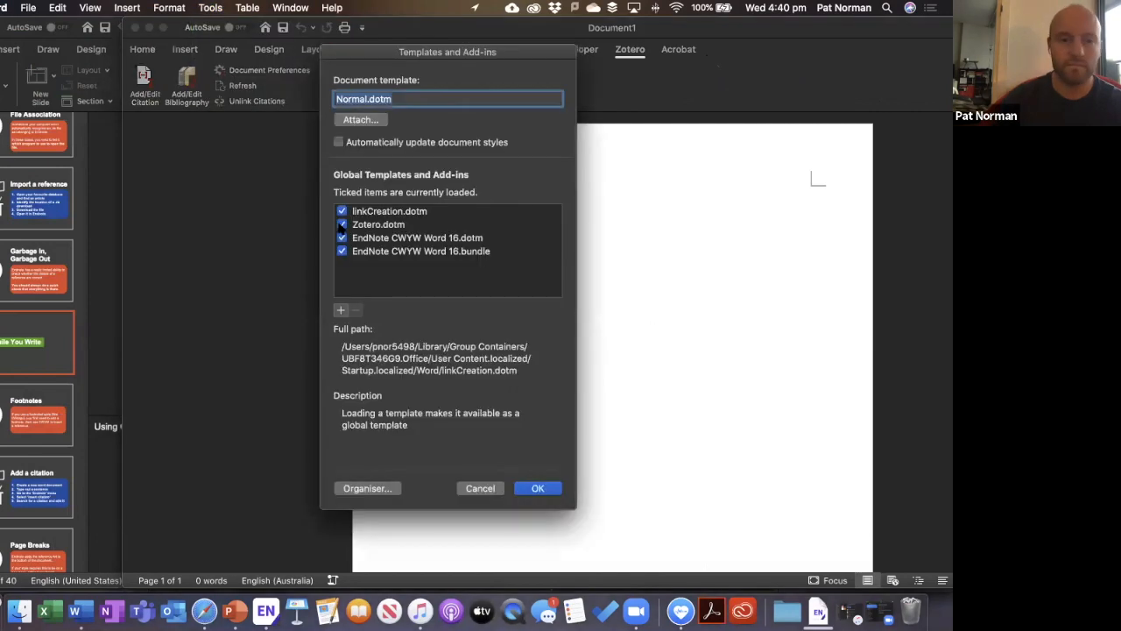
click(342, 226)
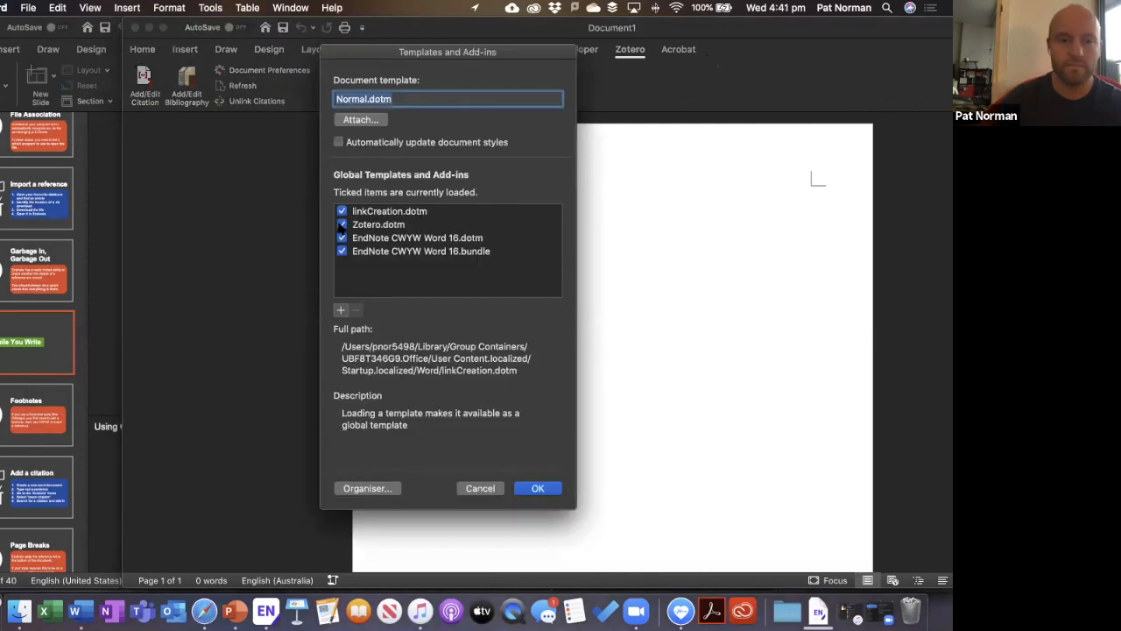
click(537, 493)
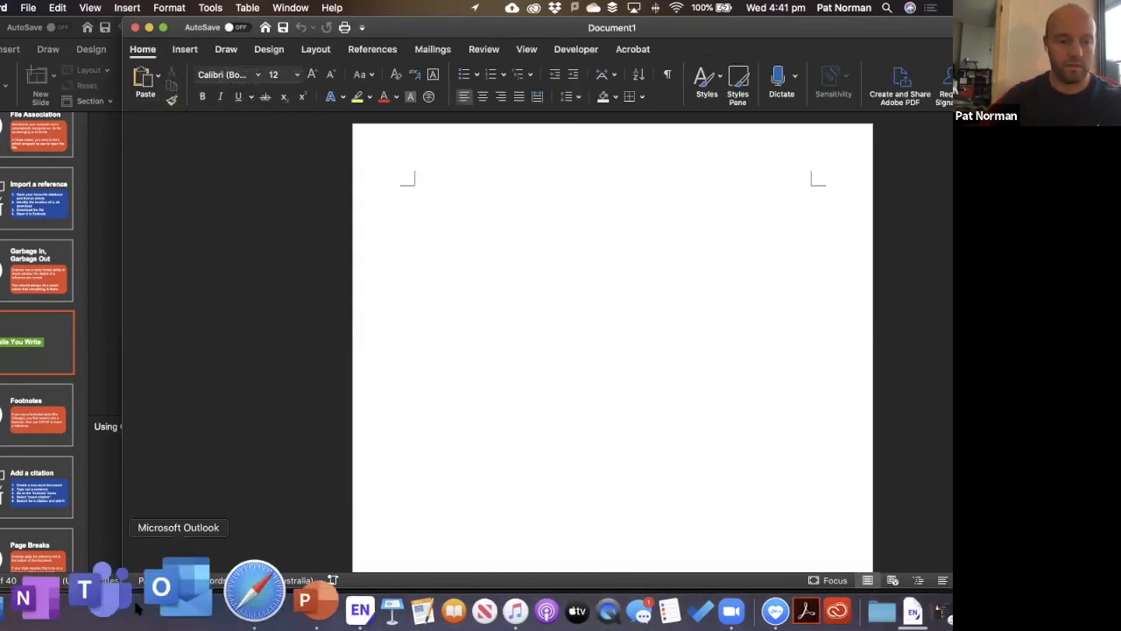
right_click(55, 599)
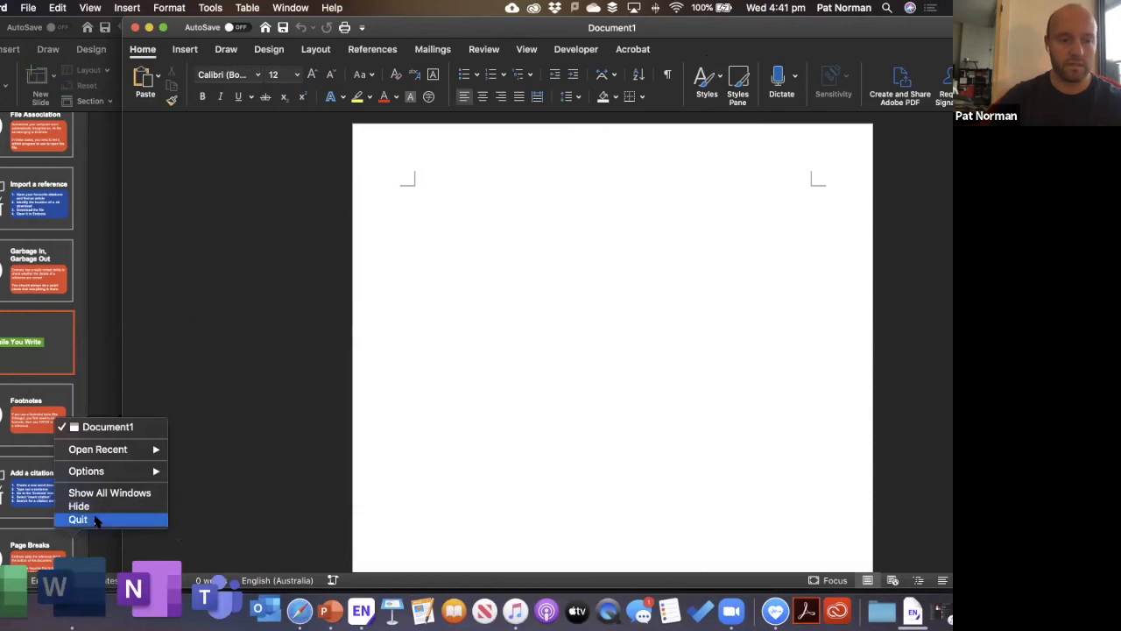
click(77, 518)
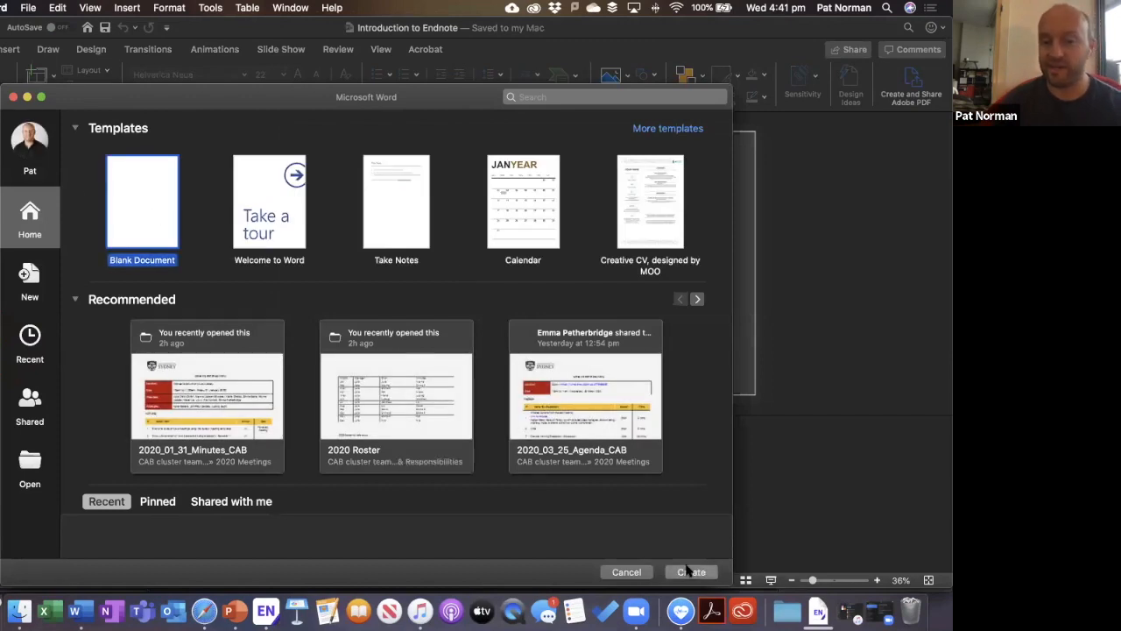
Create a new blank document from Word's template gallery.
key(Return)
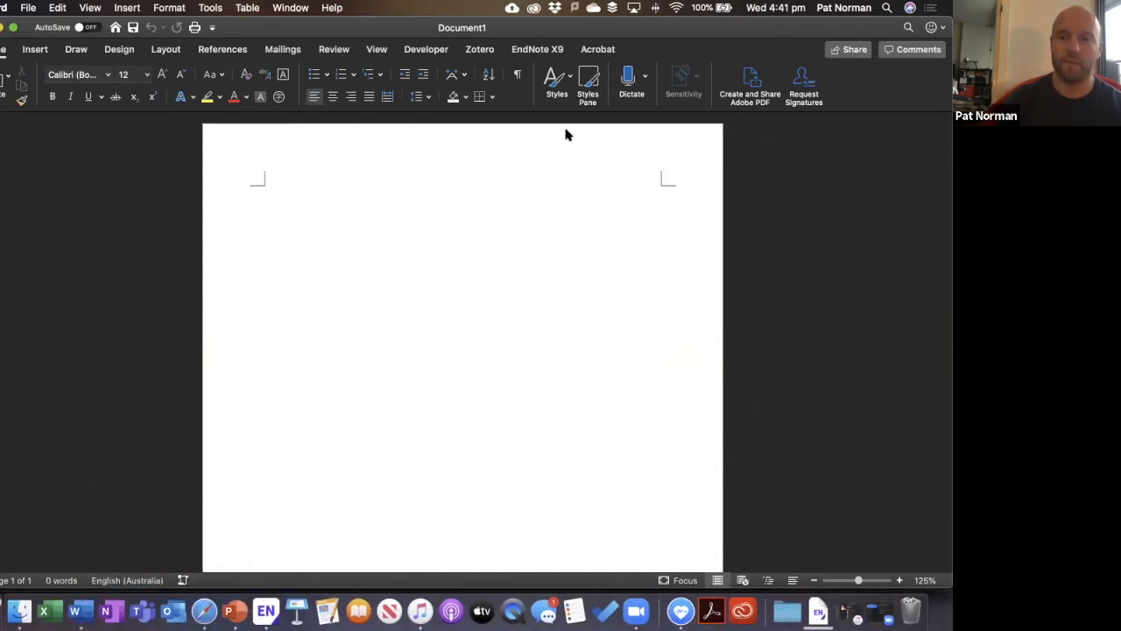
Search 'file association on pc' in Safari, read the Digital Trends article, then close it.
click(207, 605)
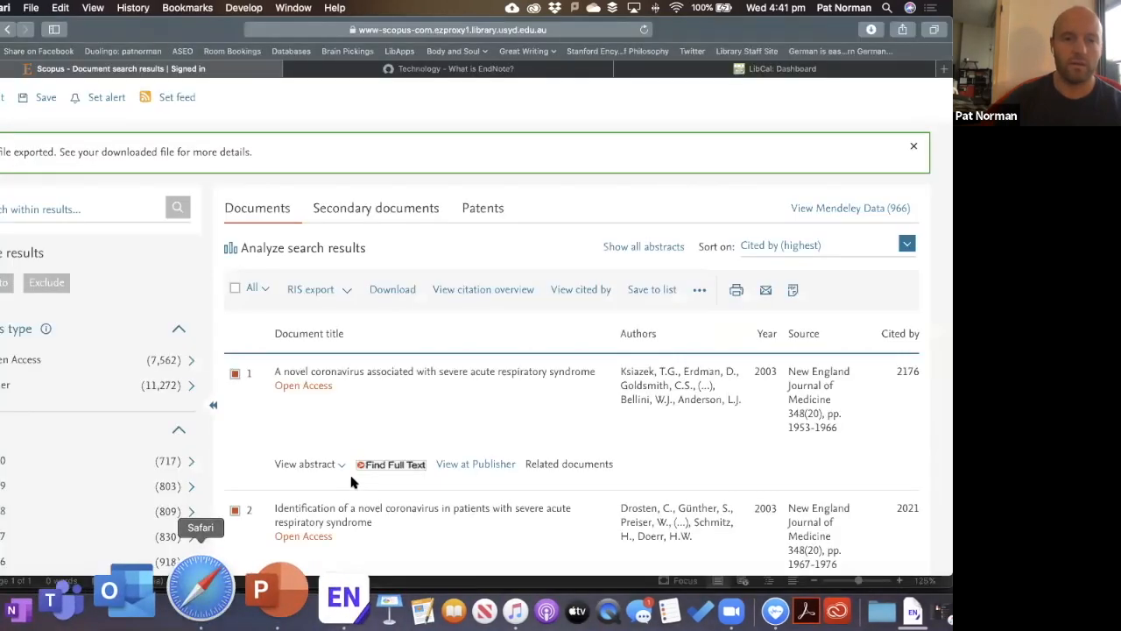
click(505, 68)
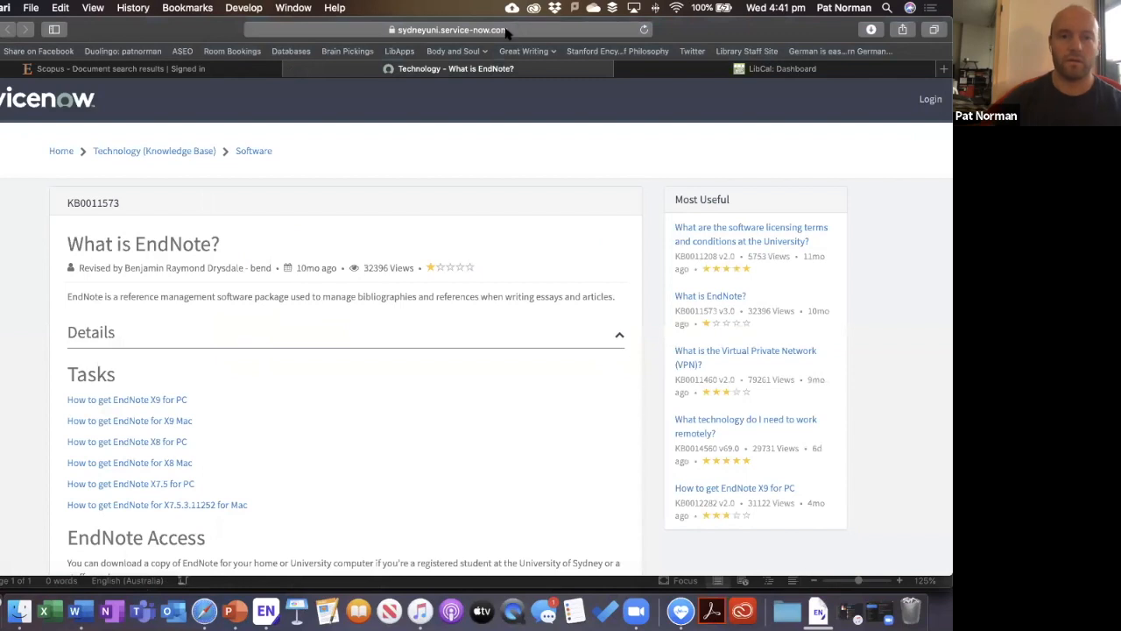
click(513, 29)
text(f)
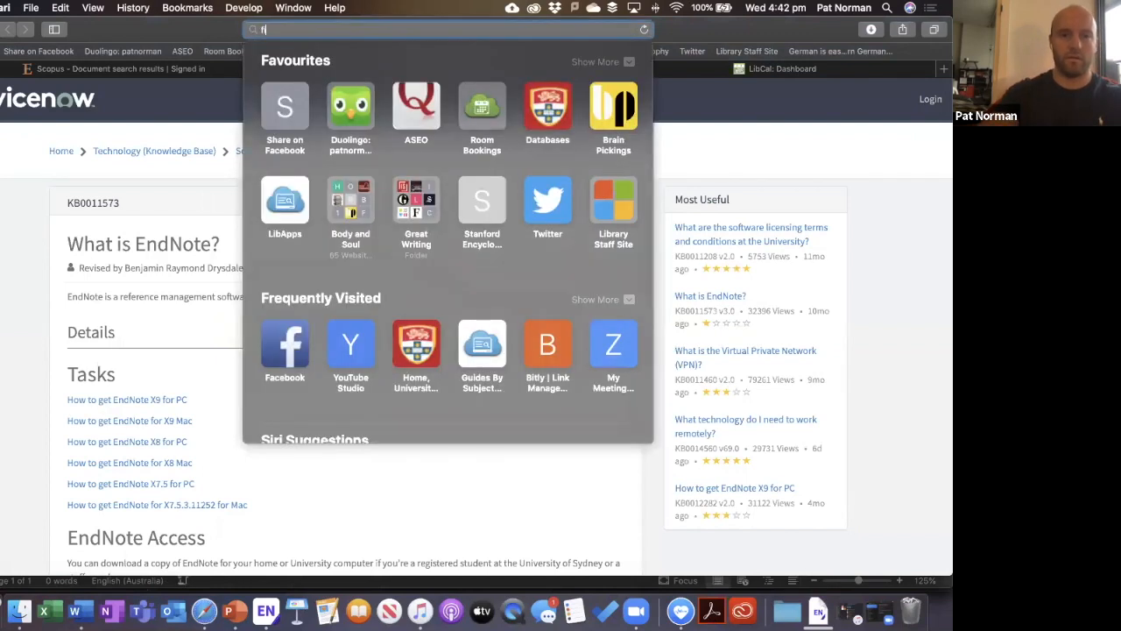
text(ile associatio)
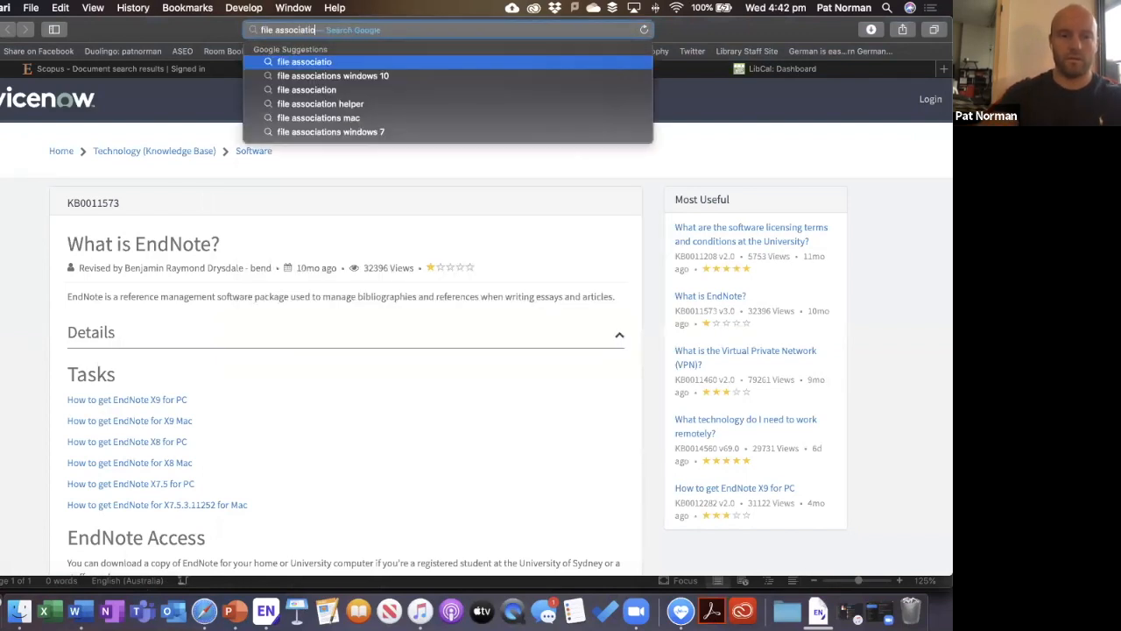
text(n on pc)
key(Return)
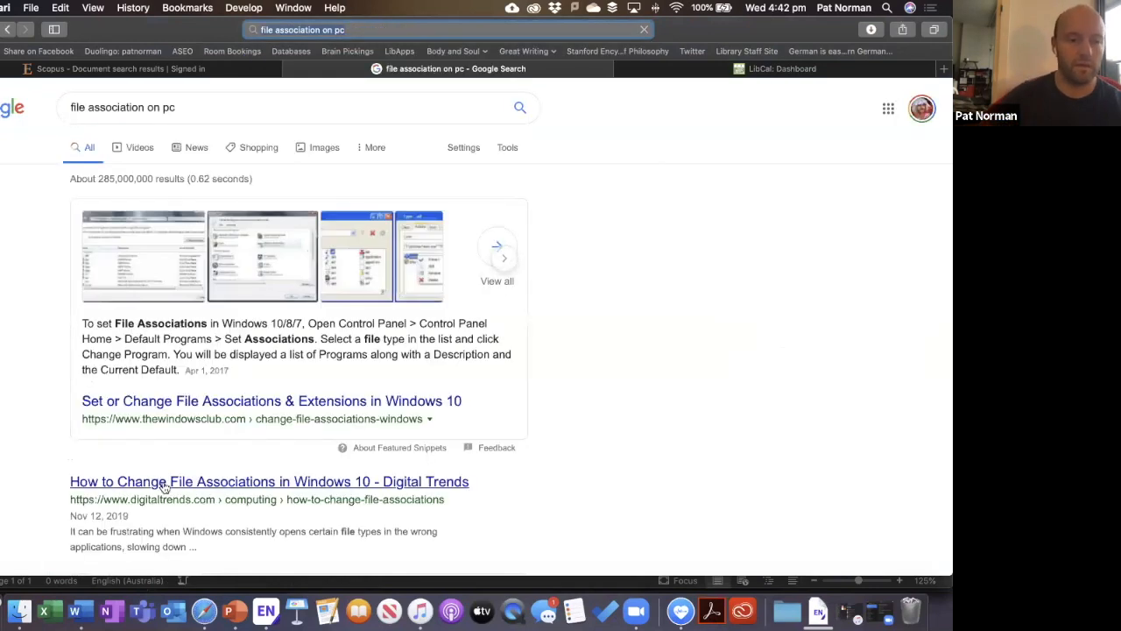
click(164, 487)
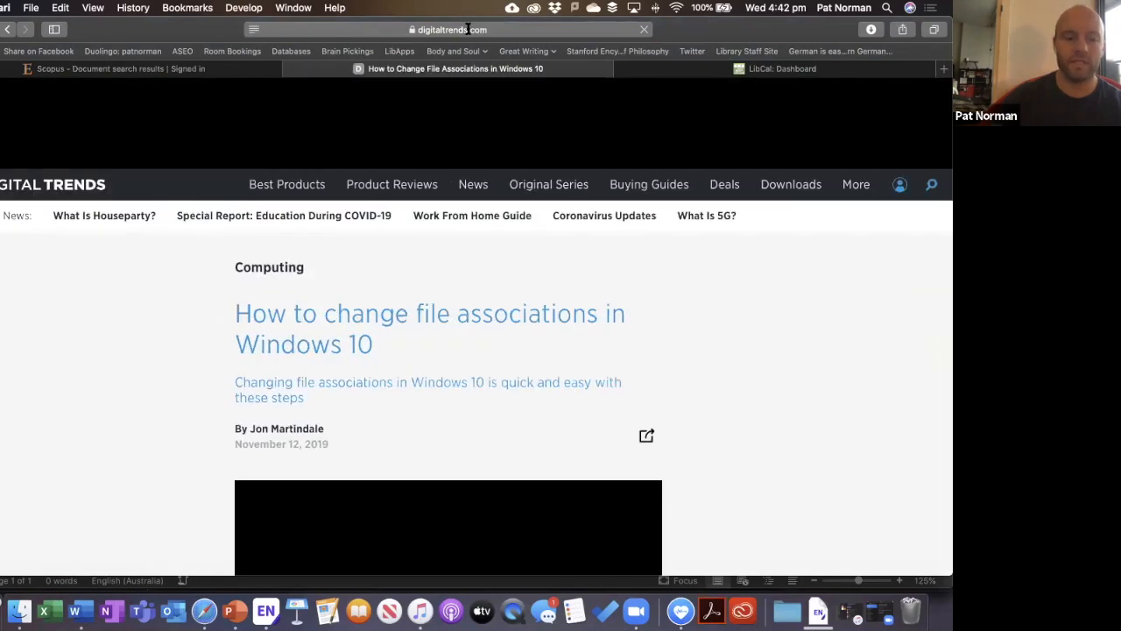
click(468, 30)
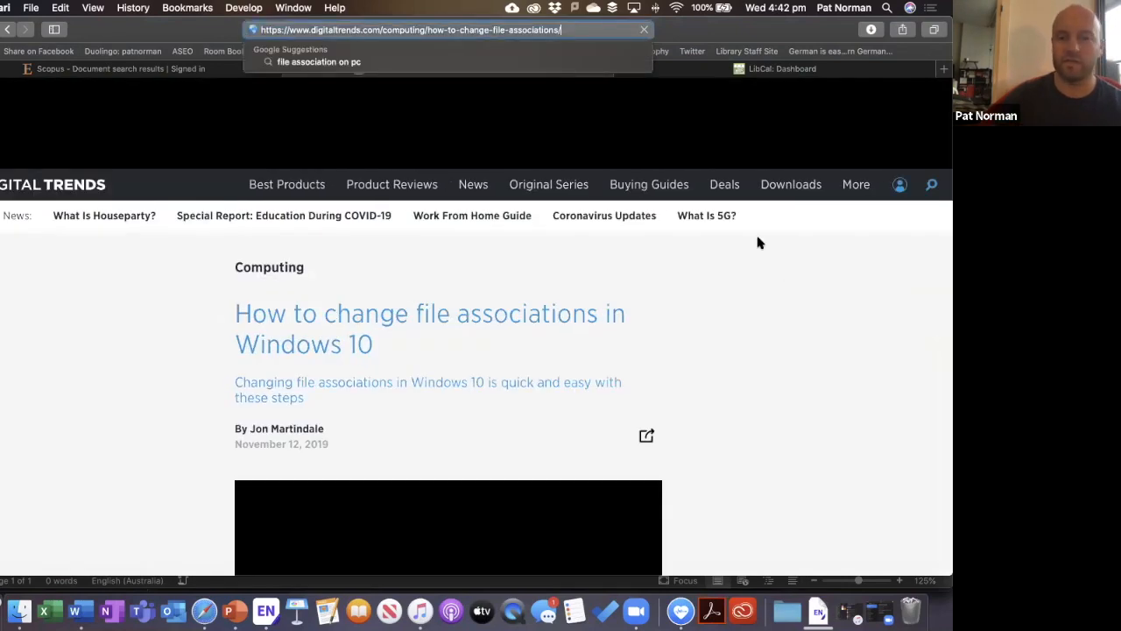
click(736, 263)
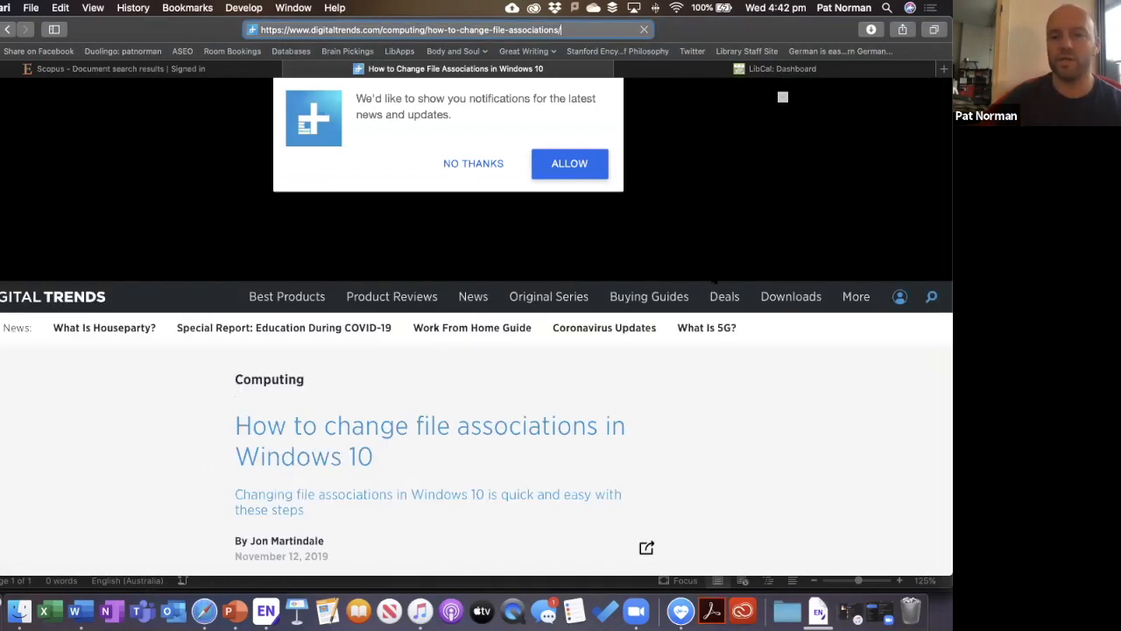
key(super+w)
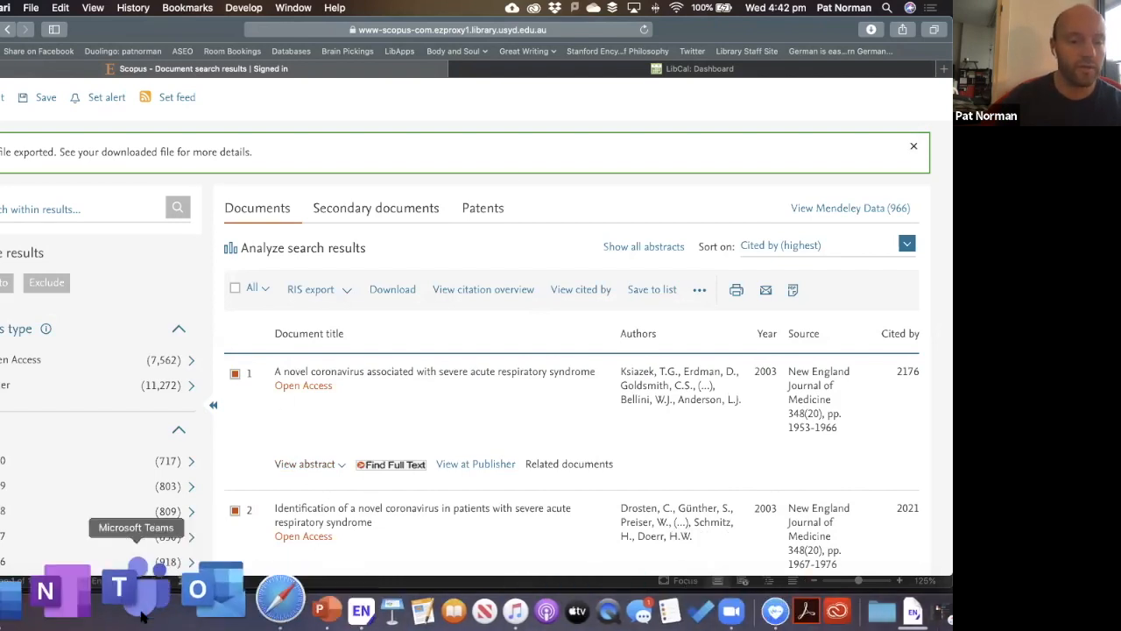
Type 'This is a test sentence for a Zoom session' and open EndNote X9's Insert Citation search.
click(72, 590)
click(501, 50)
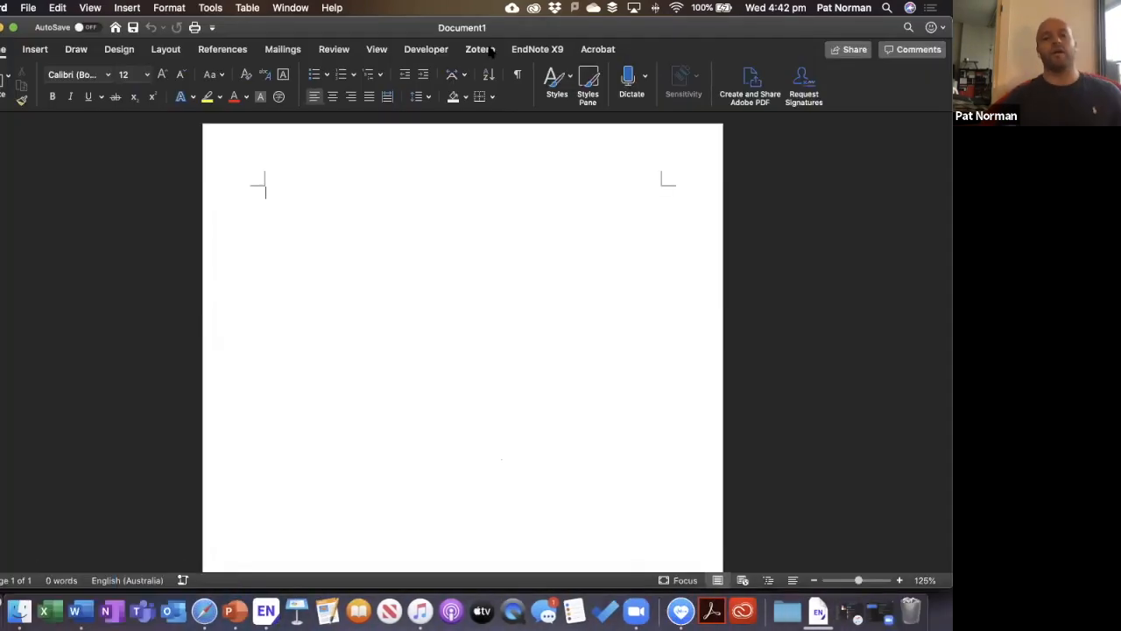
click(538, 50)
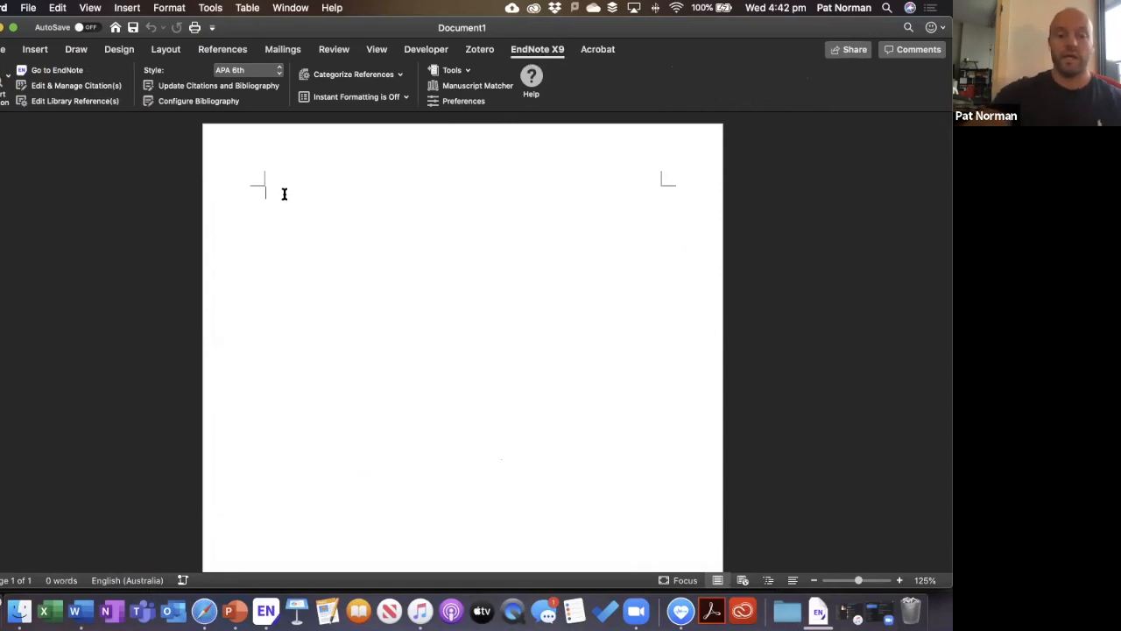
text(This is a test sentence for a Zoom session)
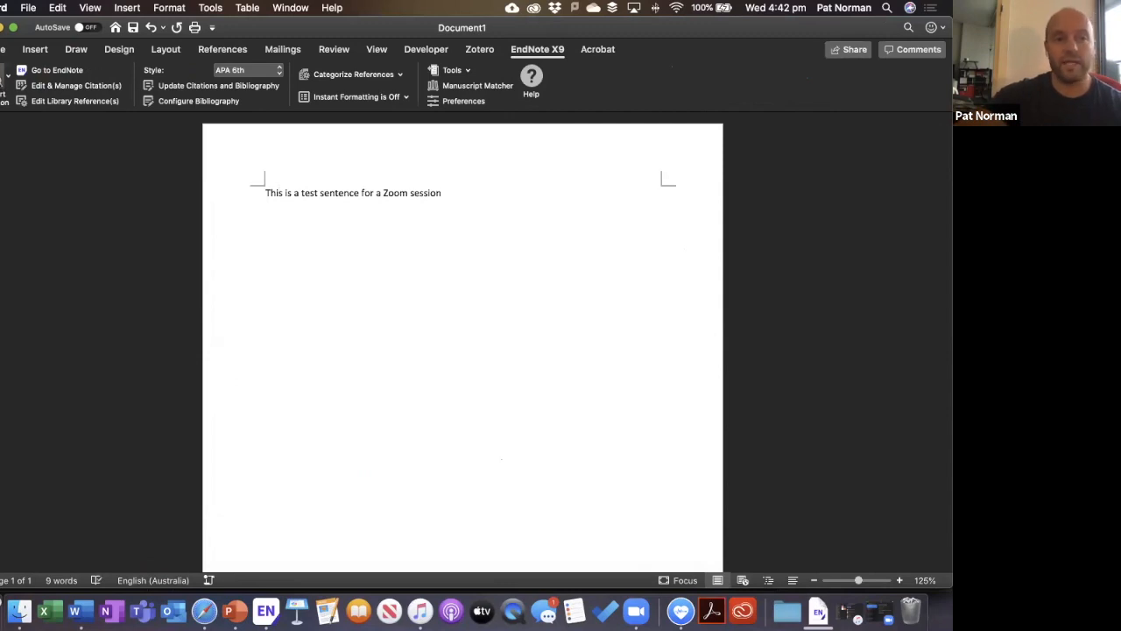
click(2, 81)
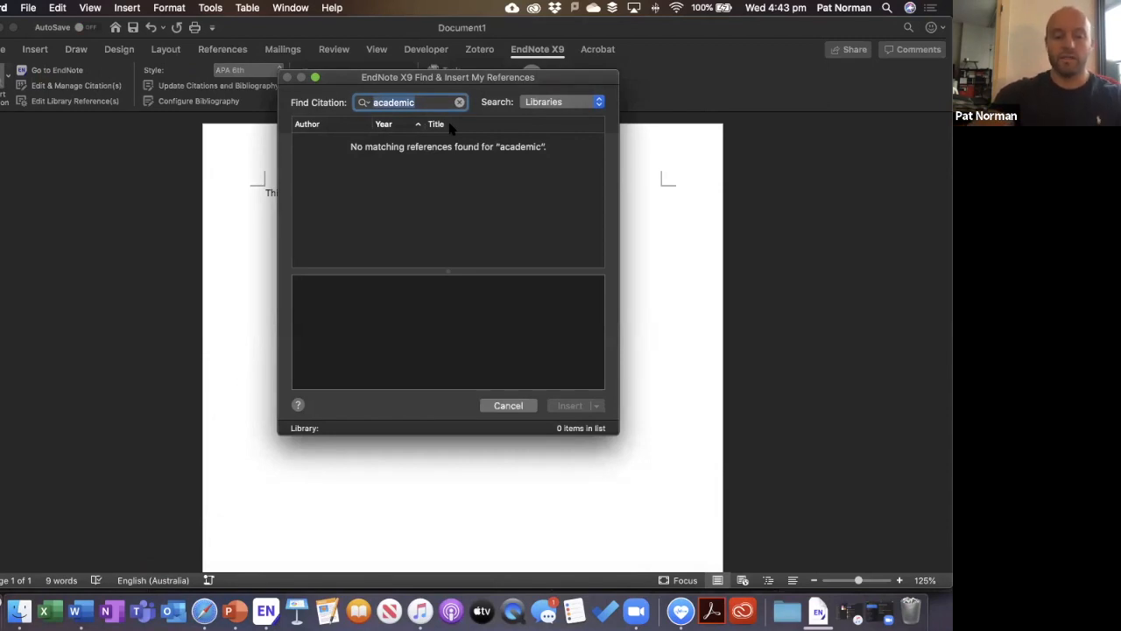
Find the Introduction to Endnote record by author and insert it as an APA citation.
text(norman)
key(BackSpace)
key(BackSpace)
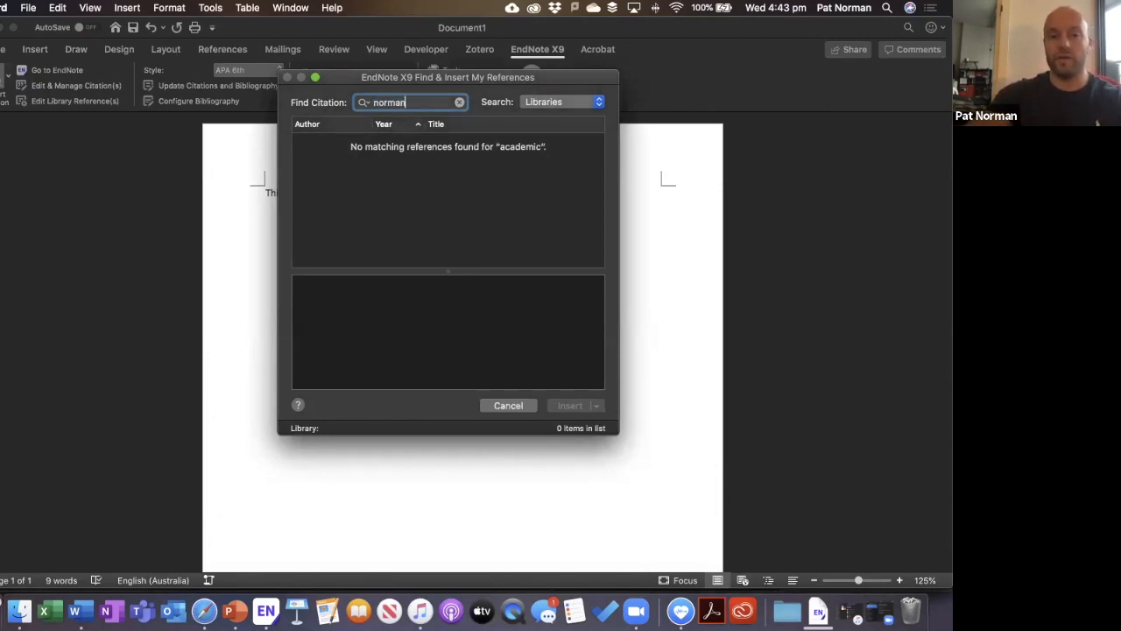
key(Return)
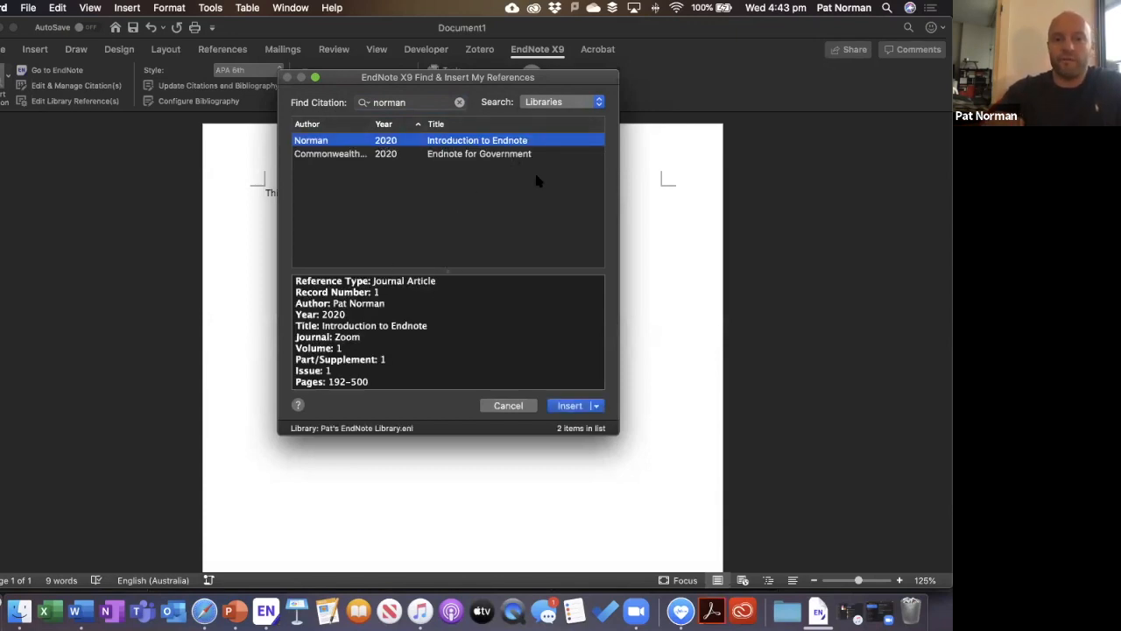
click(572, 409)
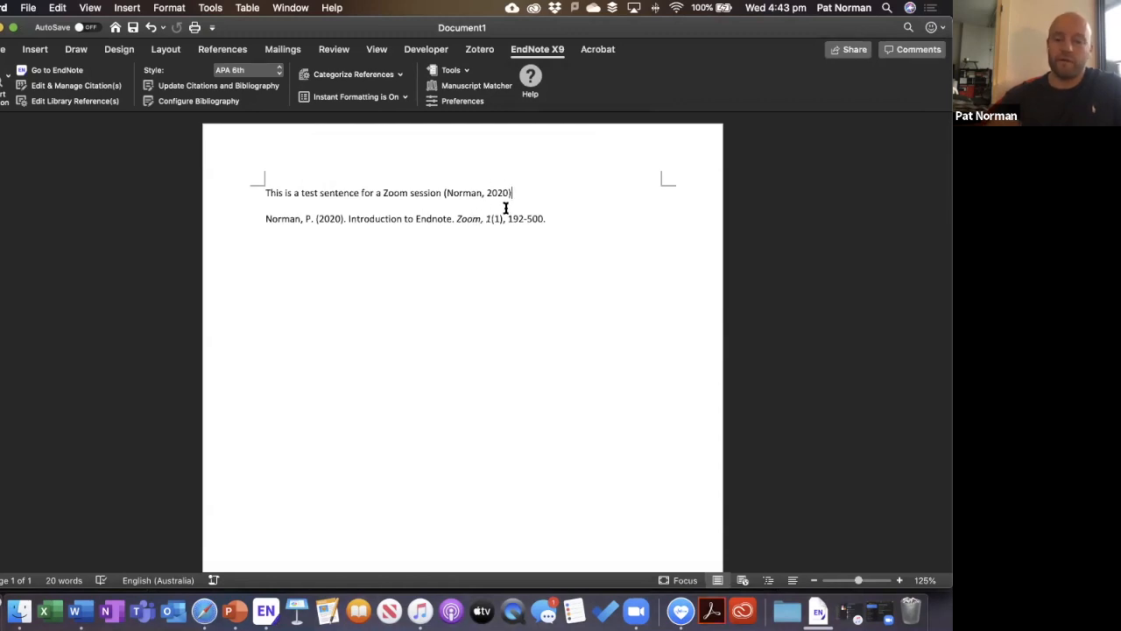
key(Return)
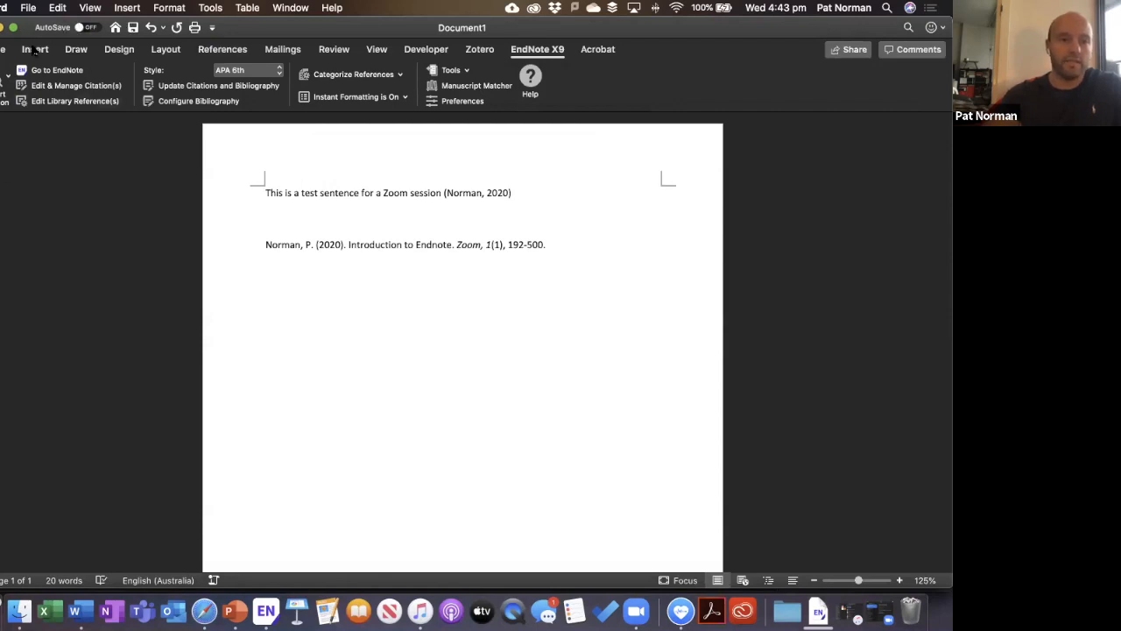
Insert a page break before the bibliography and type a 'References' heading.
click(33, 50)
click(5, 83)
click(32, 132)
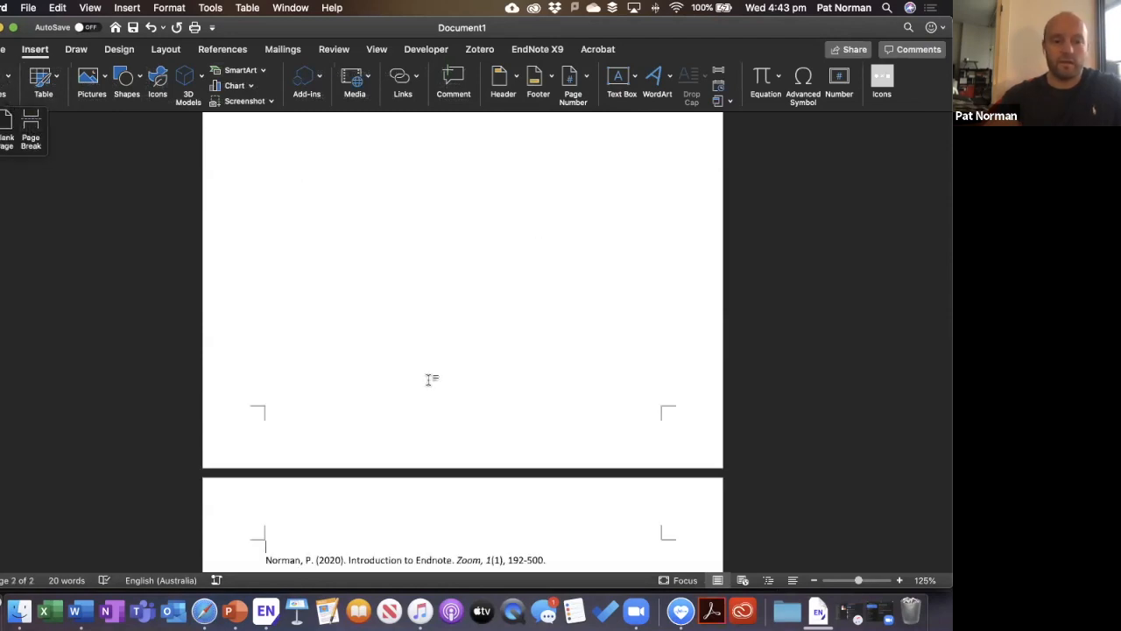
text(Ref)
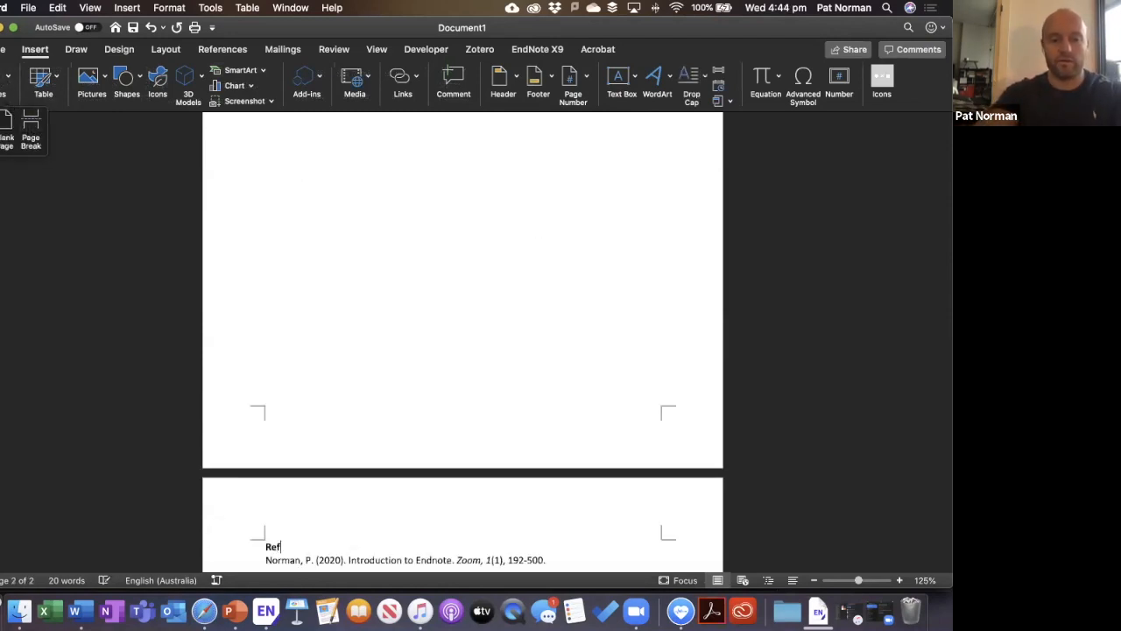
text(erences)
scroll(422, 356, down, 2)
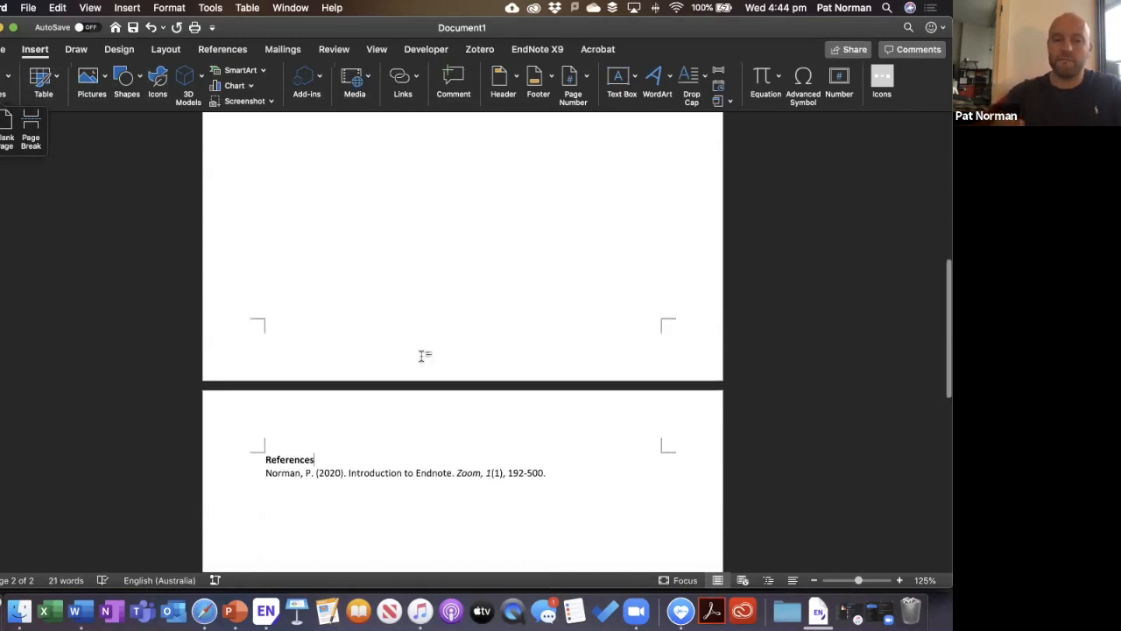
scroll(423, 356, up, 10)
Add the sentence 'This is a sentence about Coronavirus' after the first citation.
click(526, 193)
text(. This is a setnbe)
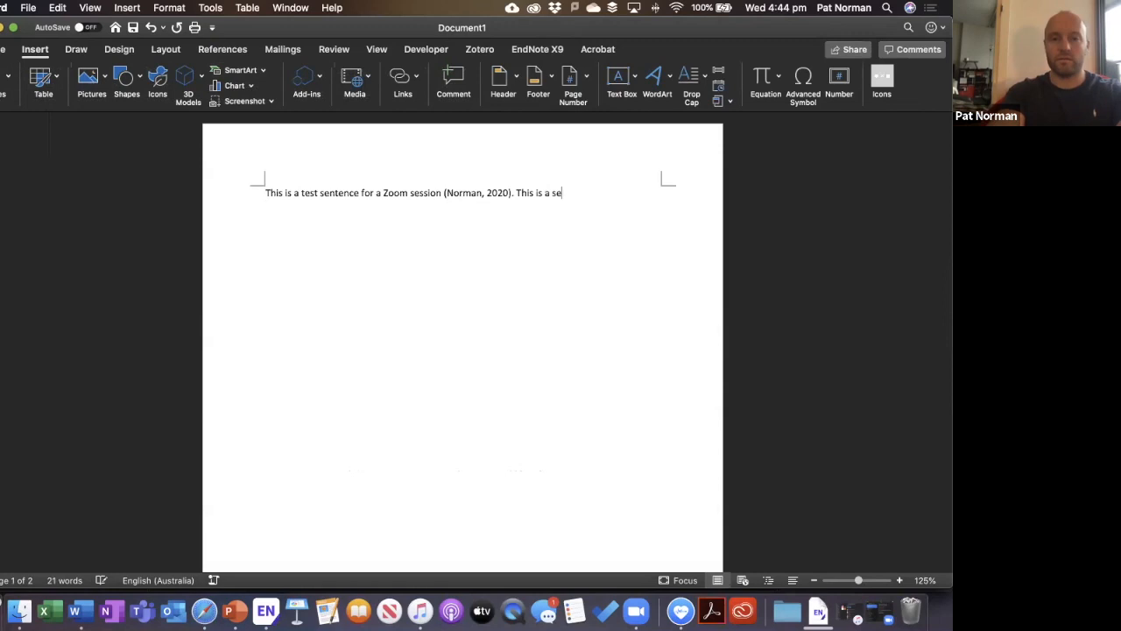
key(BackSpace)
key(BackSpace)
key(BackSpace)
key(BackSpace)
text(ntence a)
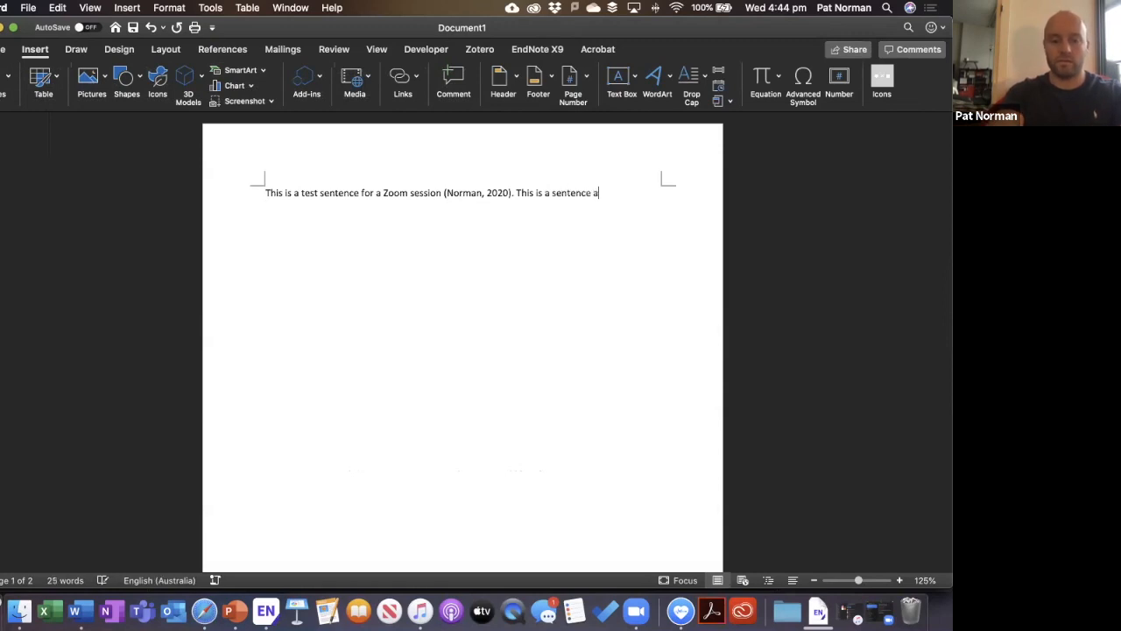
text(bout Coronavirus)
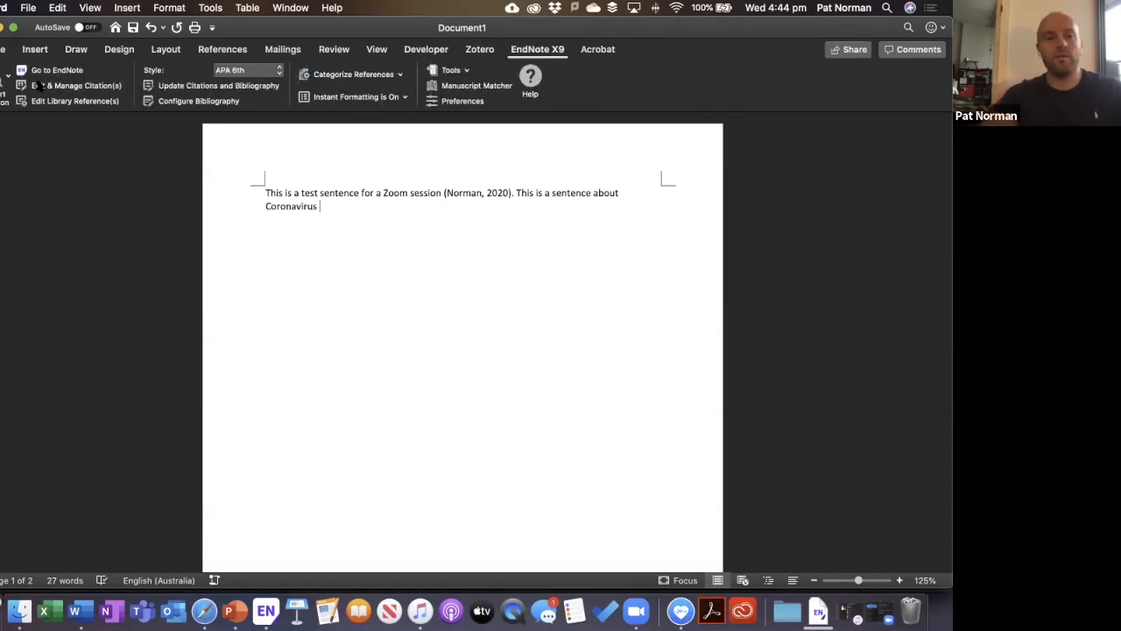
click(77, 85)
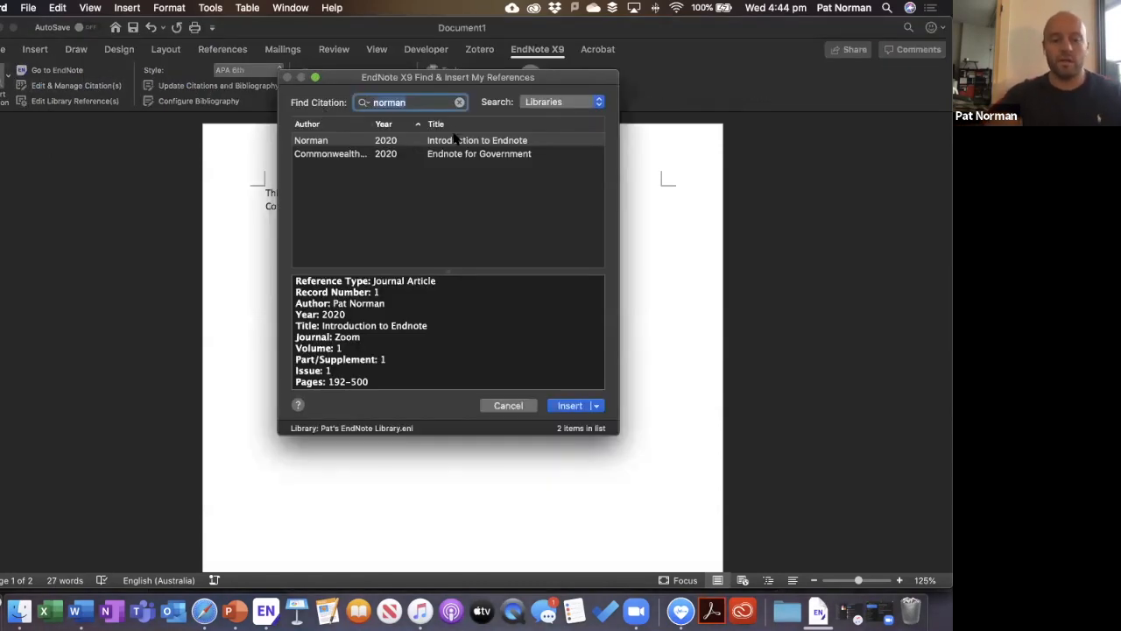
Search 'coronavirus' and cite the 2020 epidemiology article, then check the References list.
text(coronavirus)
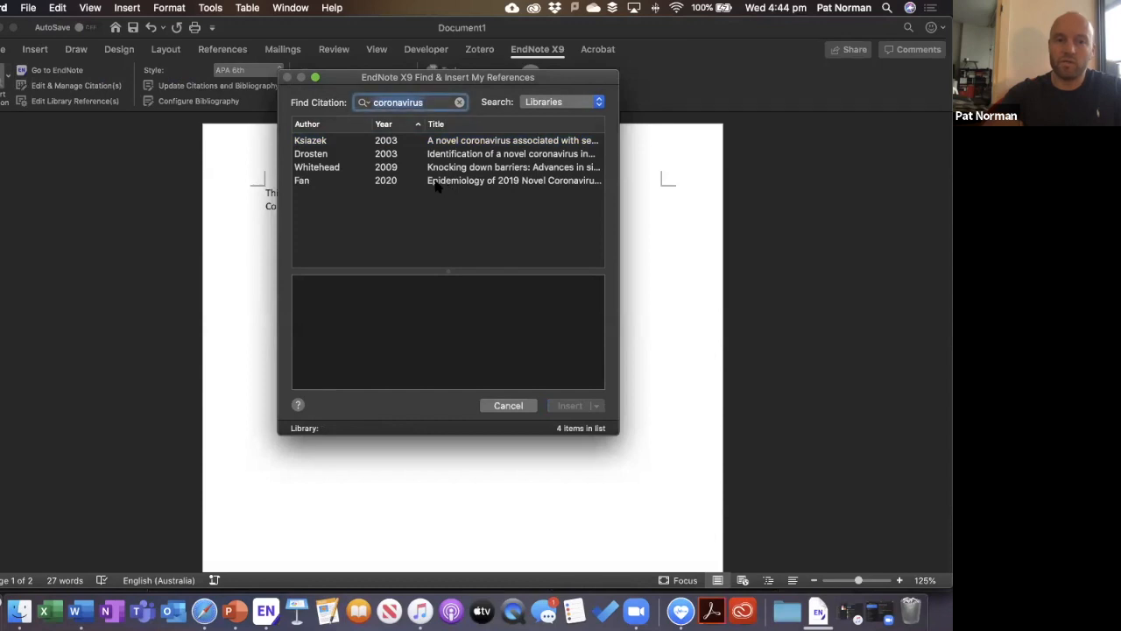
click(438, 182)
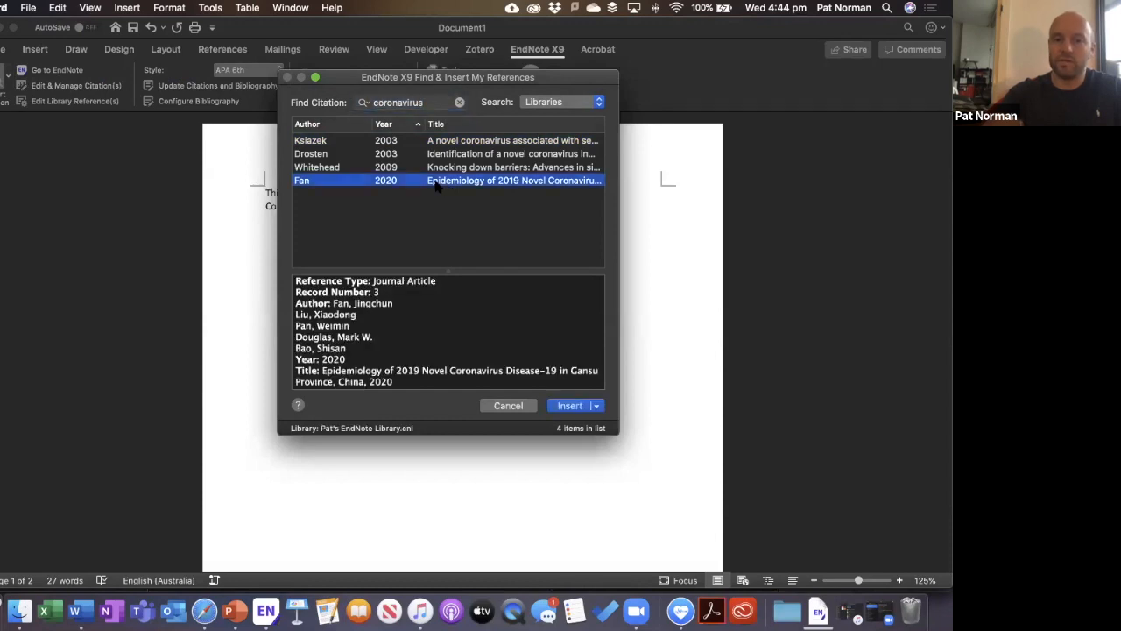
click(571, 406)
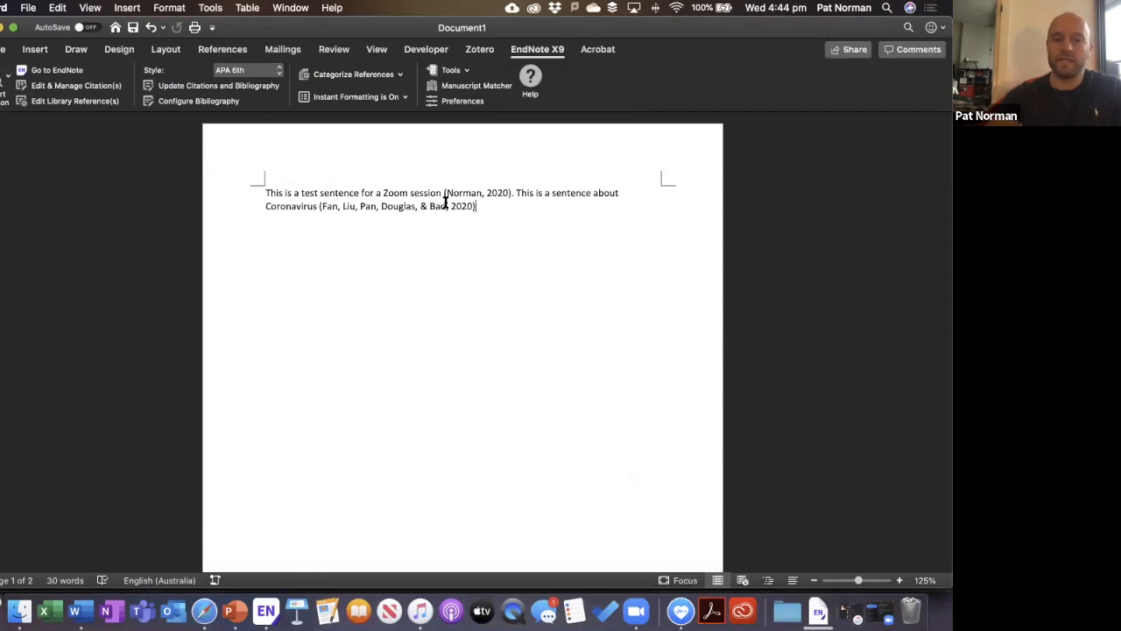
scroll(457, 286, down, 10)
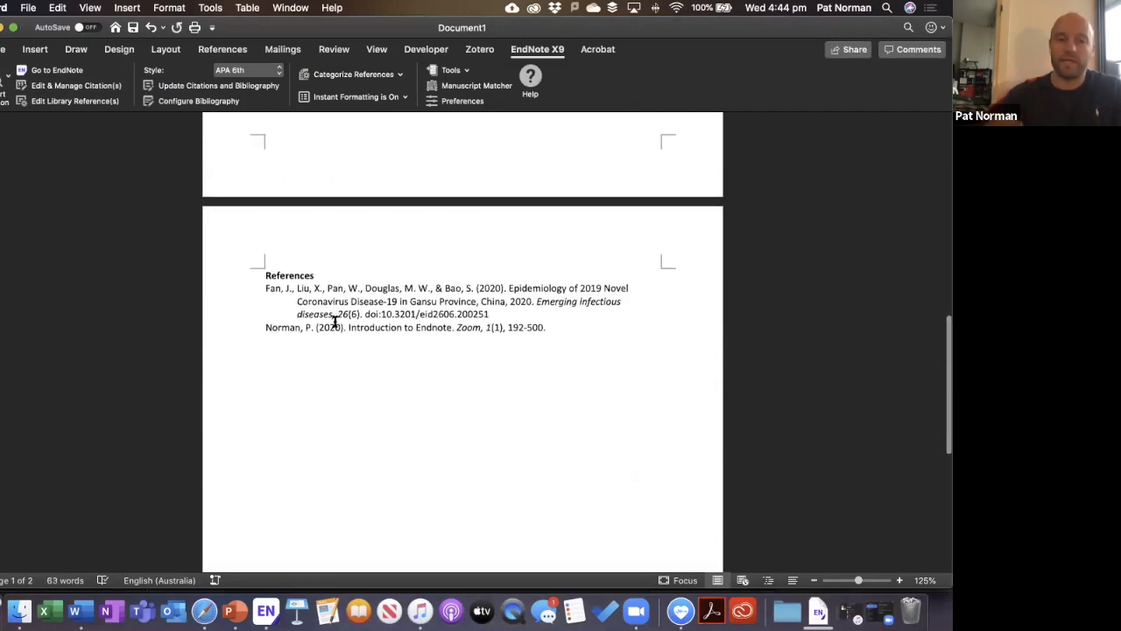
scroll(432, 311, up, 1)
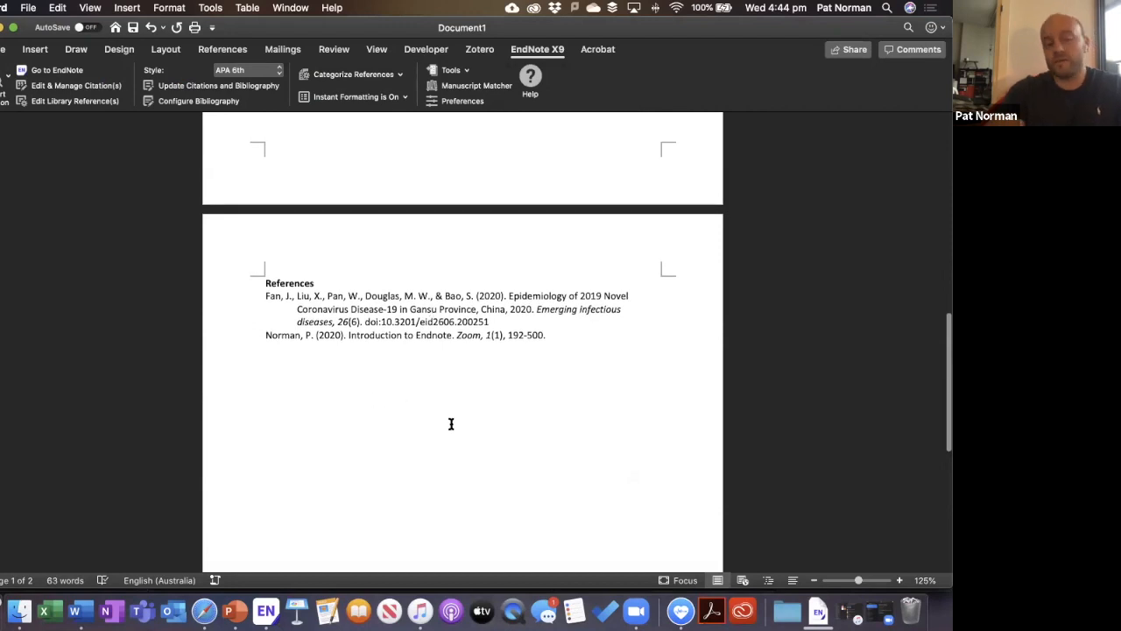
scroll(451, 423, up, 10)
scroll(450, 423, down, 8)
scroll(450, 423, down, 1)
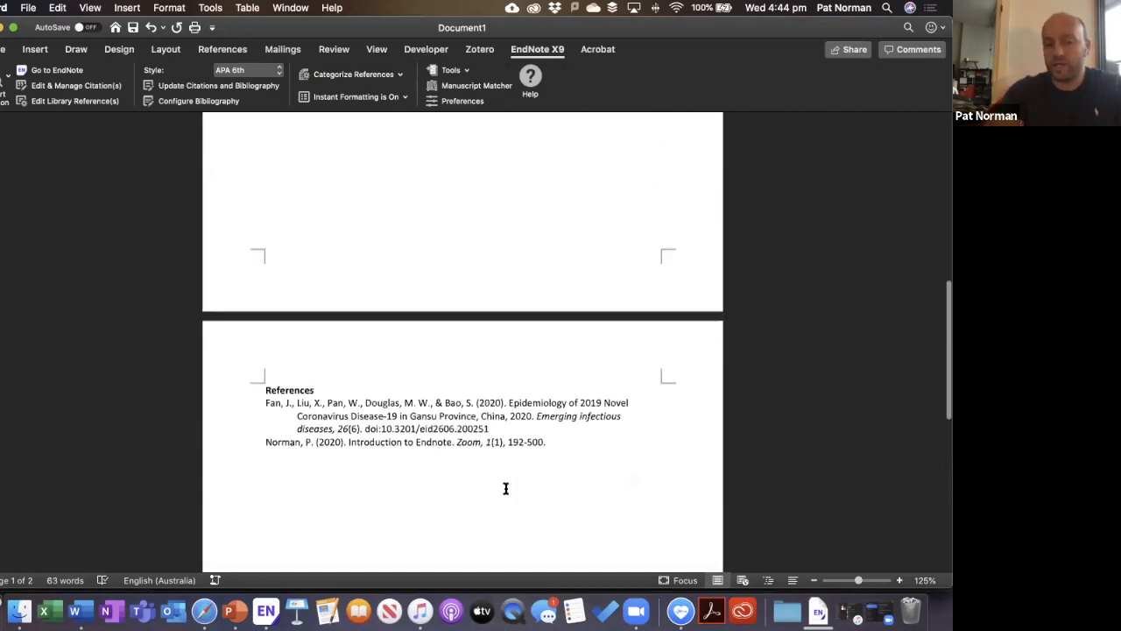
scroll(523, 425, up, 10)
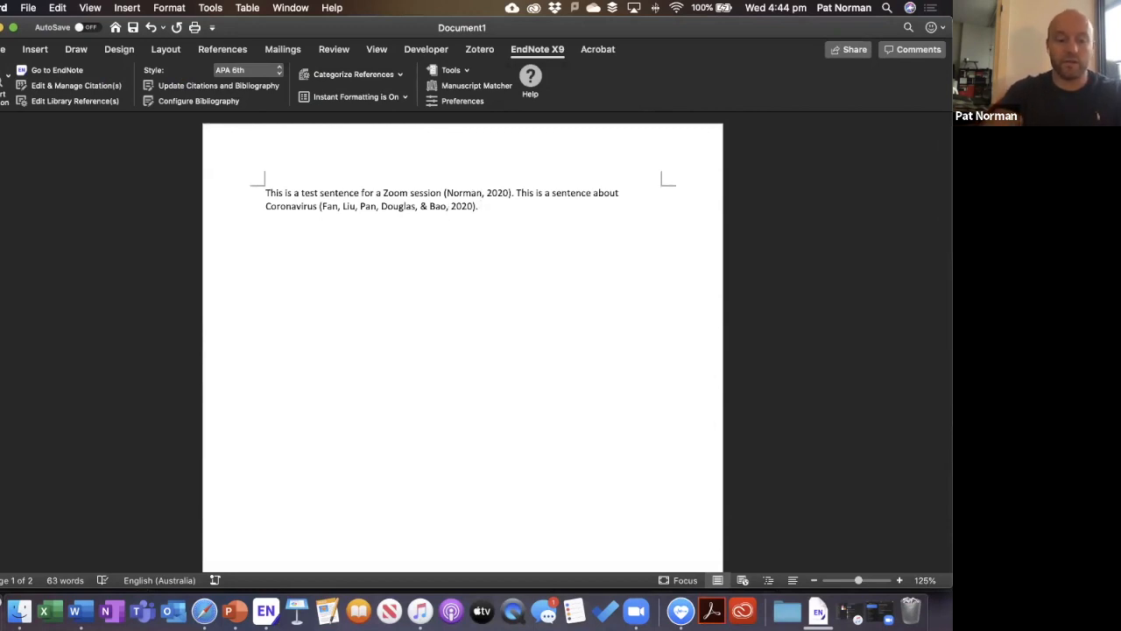
Cite the 2020 Fan, 2009 Whitehead and 2003 Ksiazek articles together in the third sentence.
text(ntence)
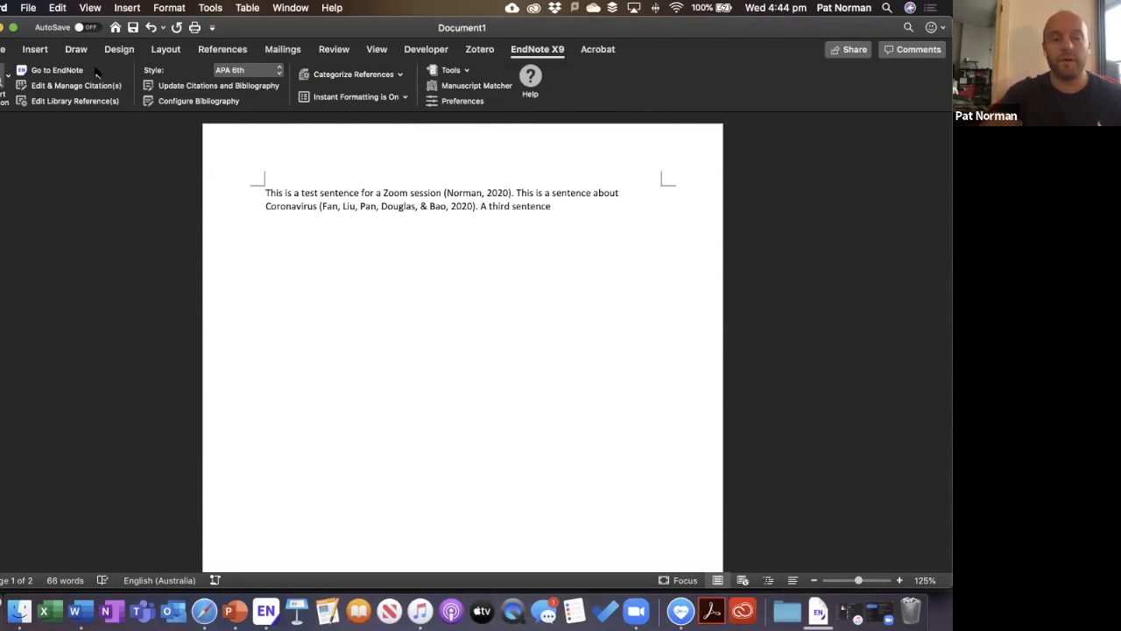
click(424, 180)
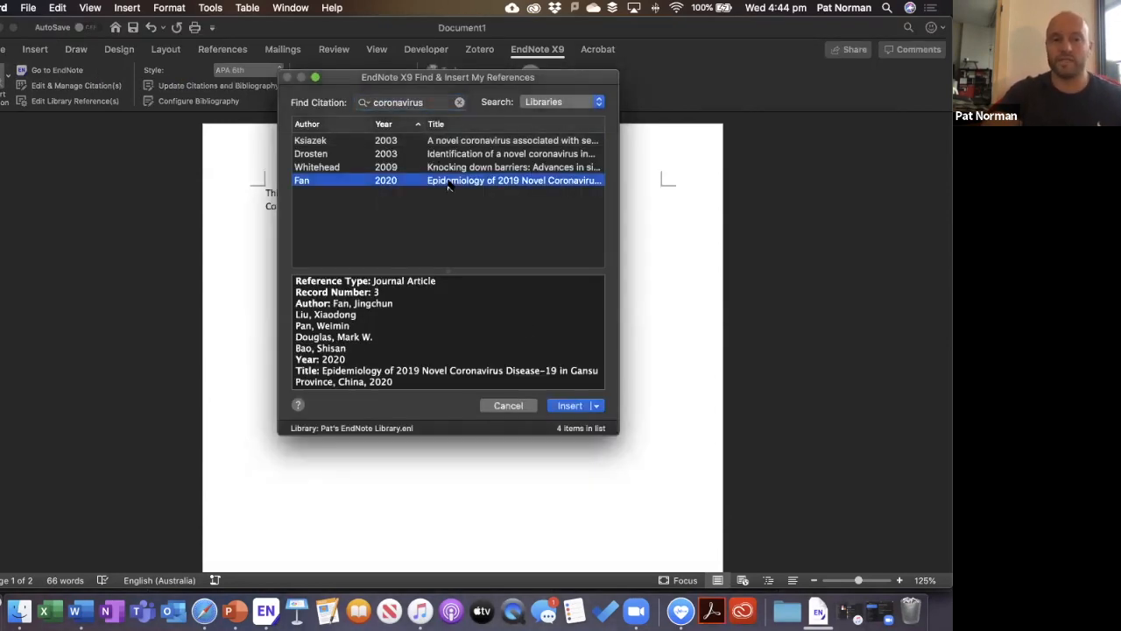
shift+click(454, 167)
super+click(455, 156)
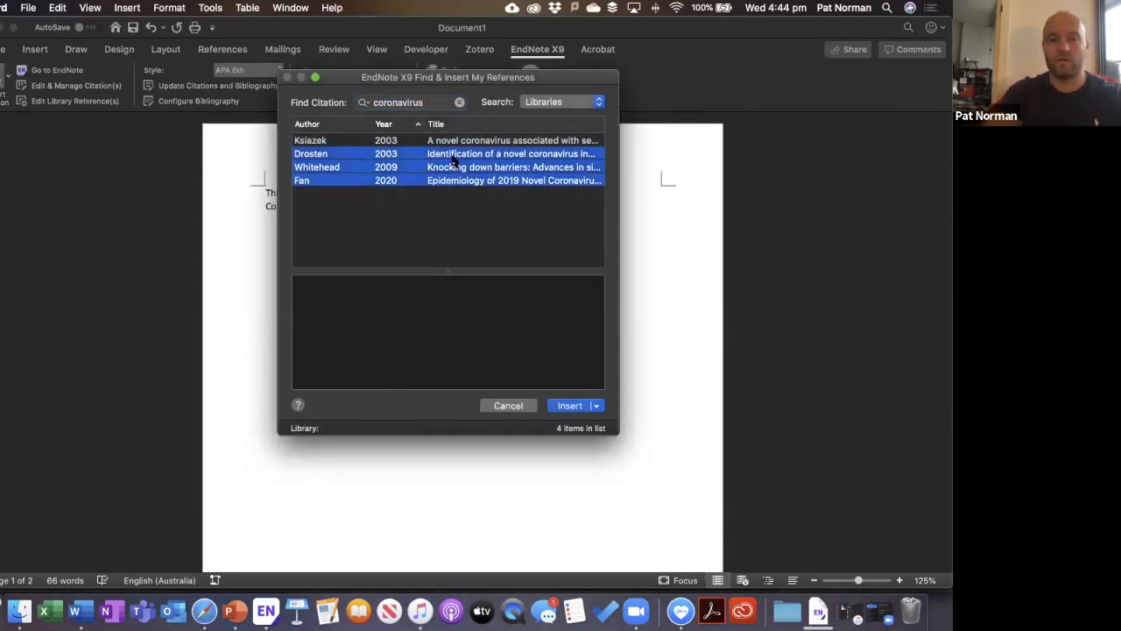
super+click(453, 154)
super+click(457, 141)
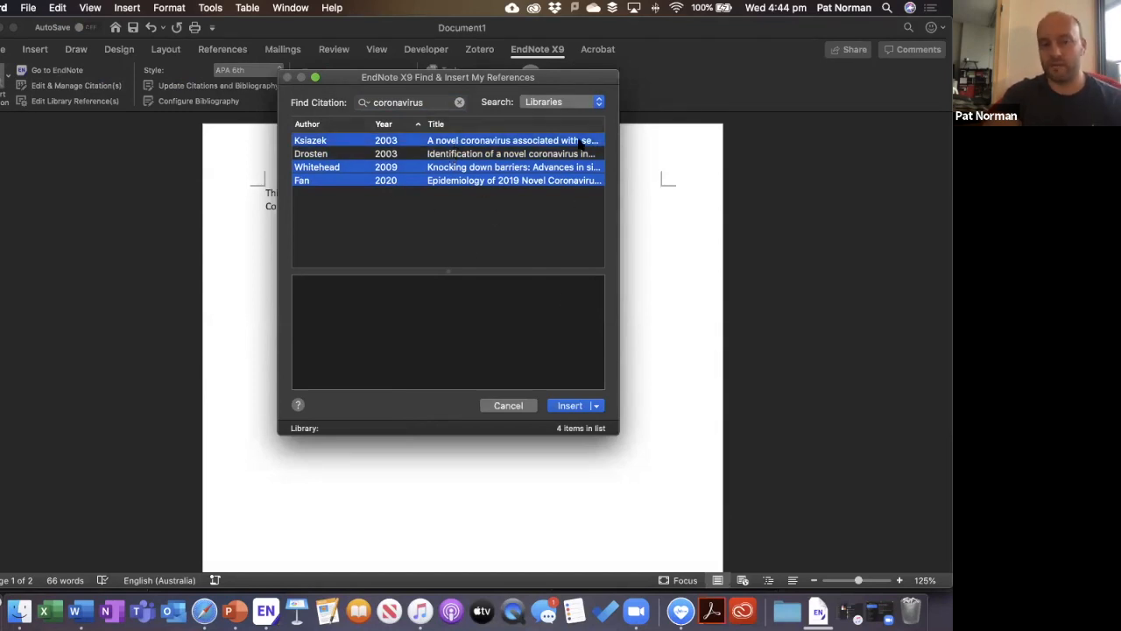
click(569, 407)
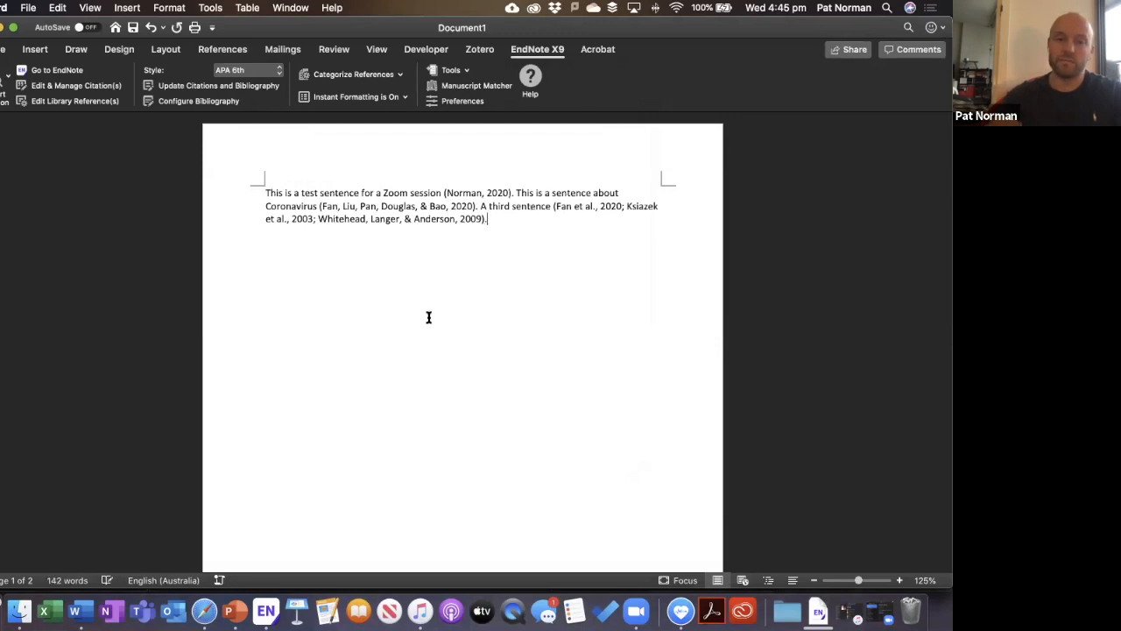
scroll(429, 315, down, 10)
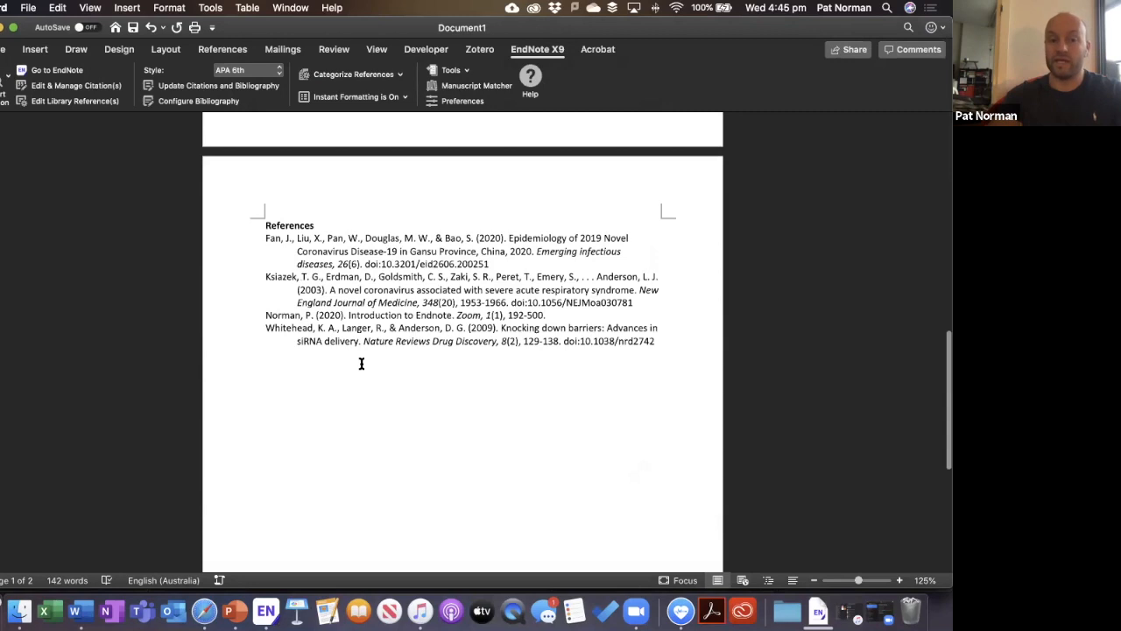
scroll(361, 364, up, 10)
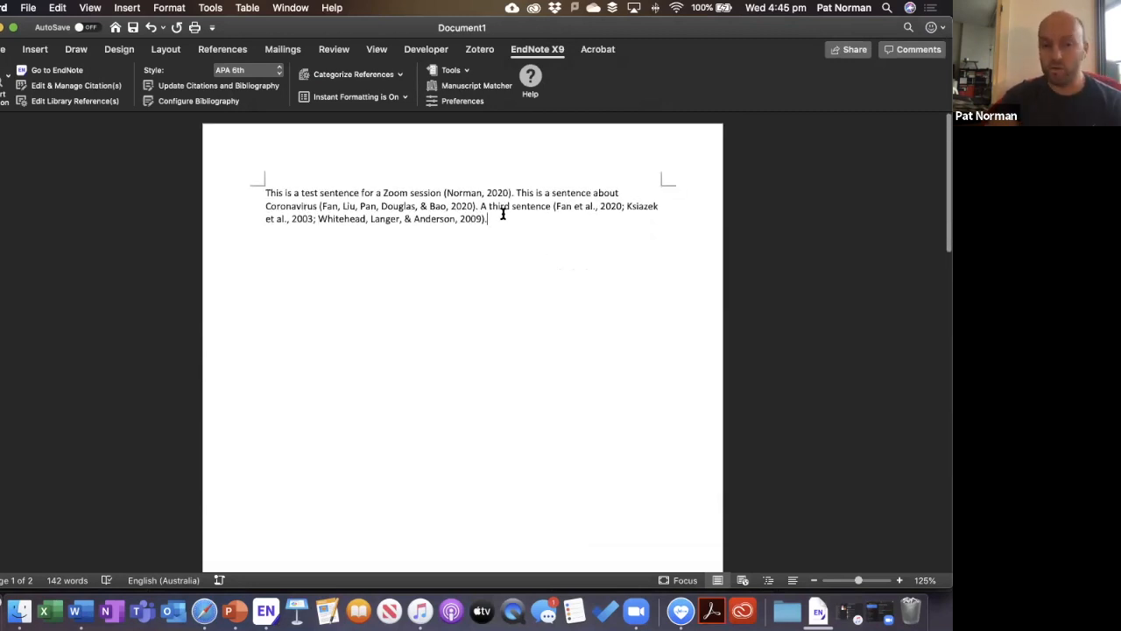
Remove the Ksiazek 2003 citation from the third sentence's citation group via Edit Citation(s).
click(391, 220)
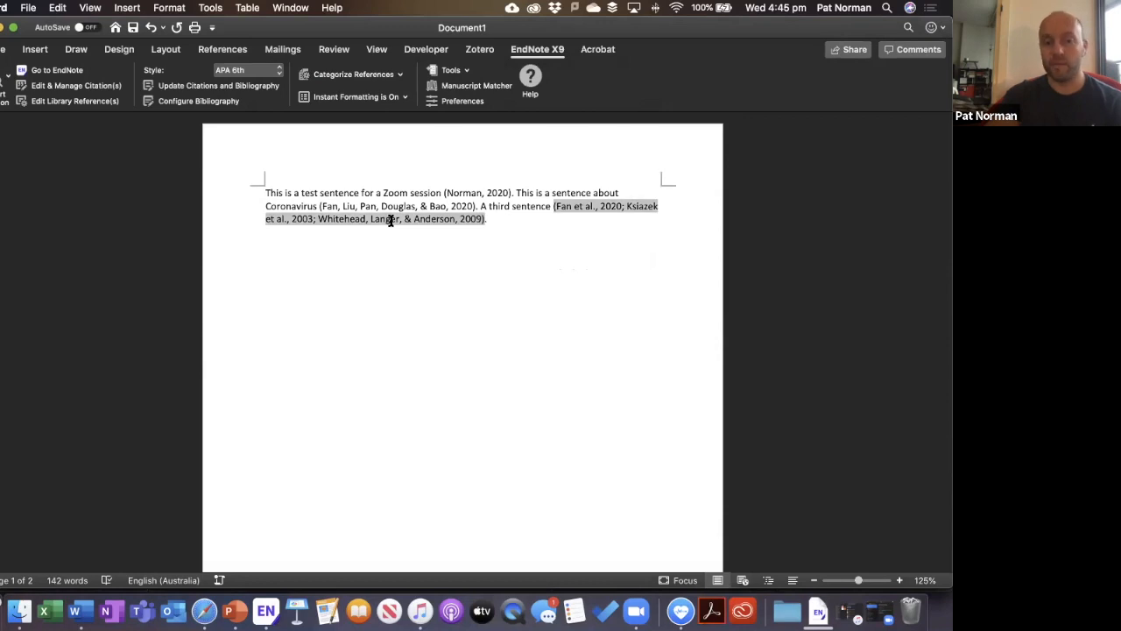
right_click(391, 219)
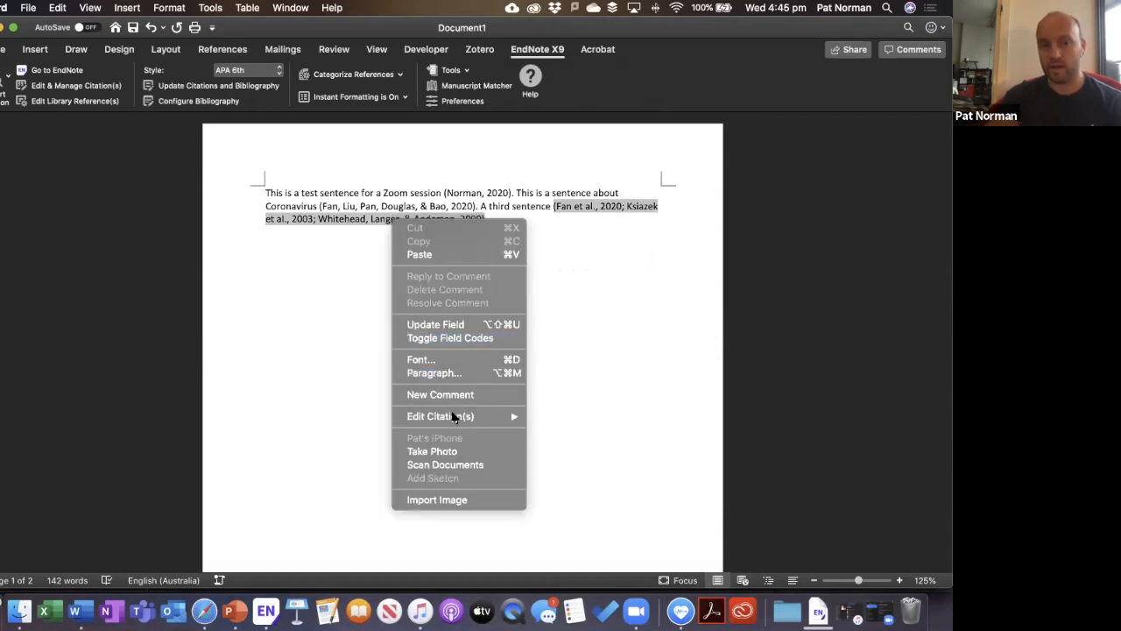
mouse_move(454, 419)
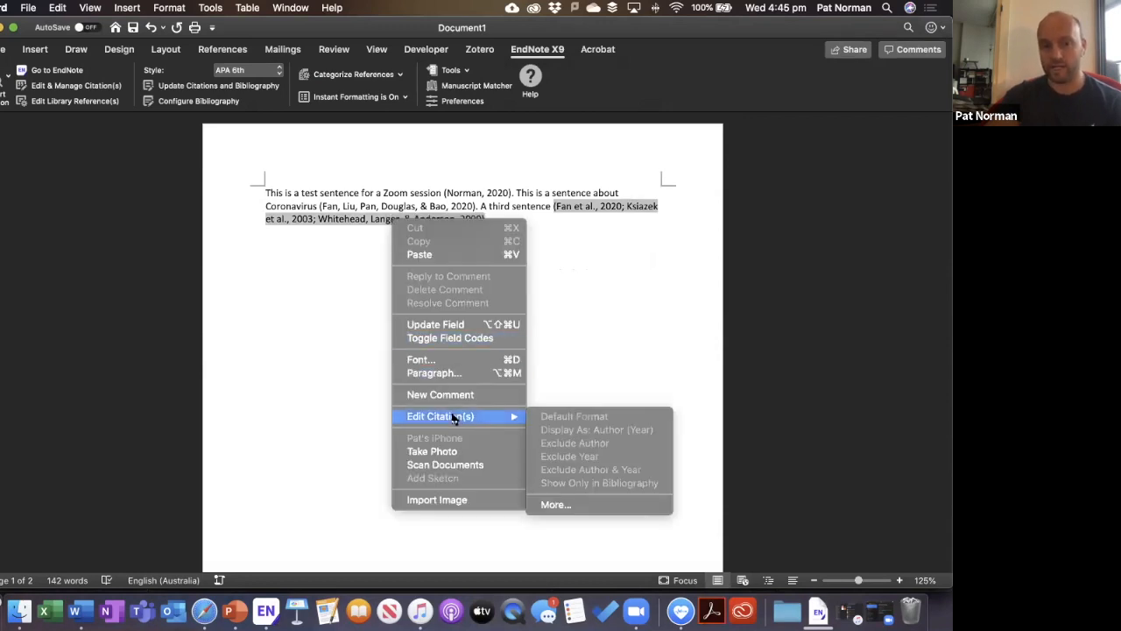
click(570, 505)
click(349, 198)
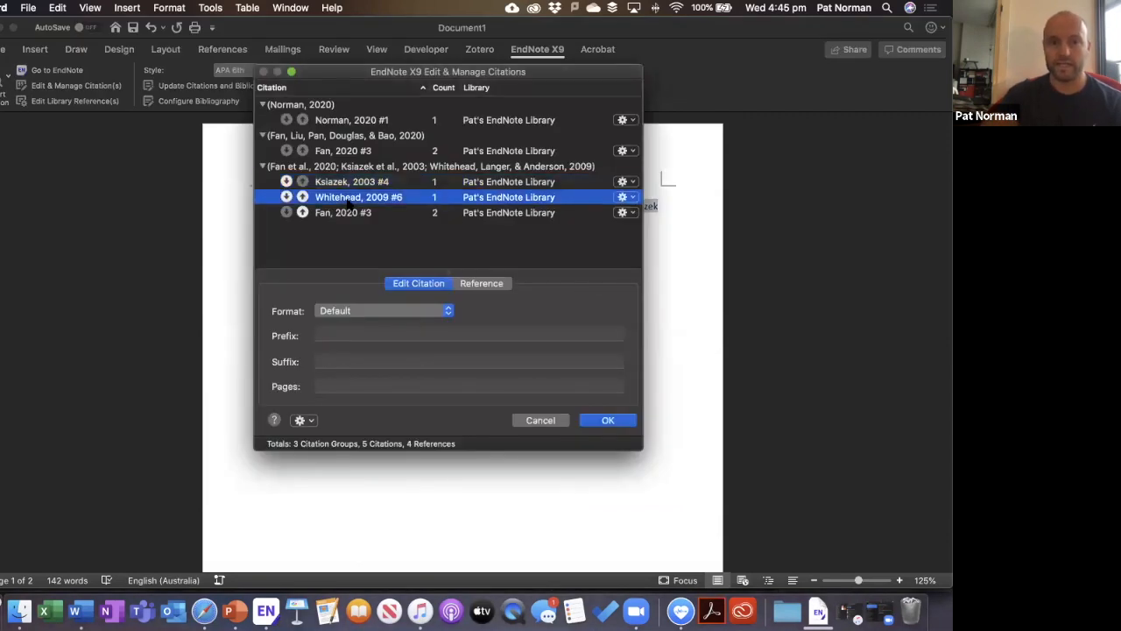
click(351, 184)
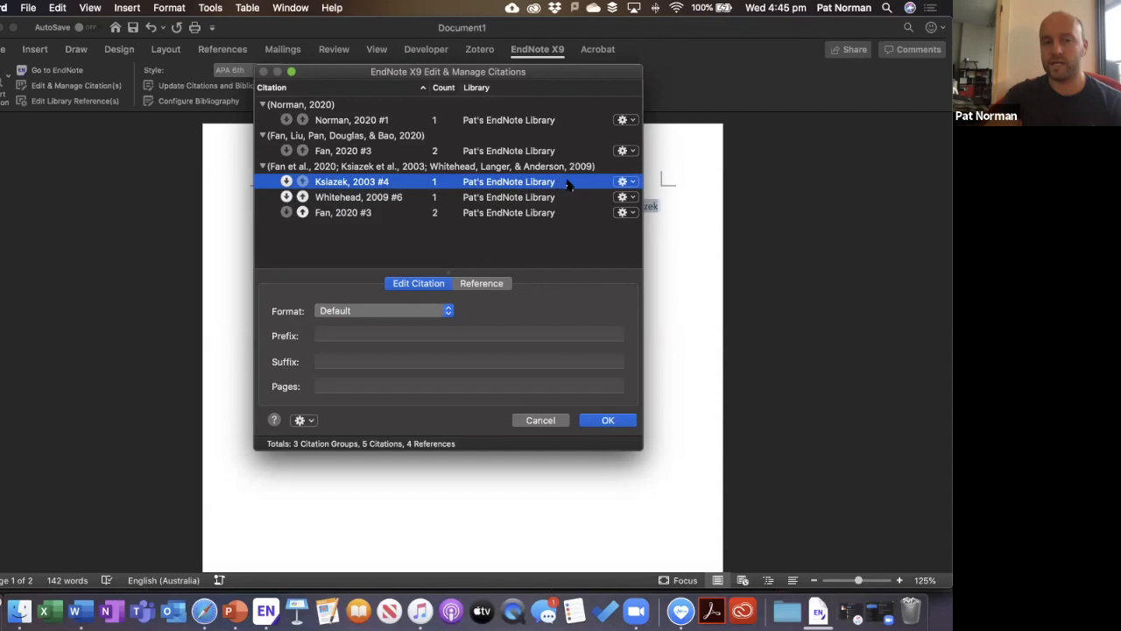
click(625, 182)
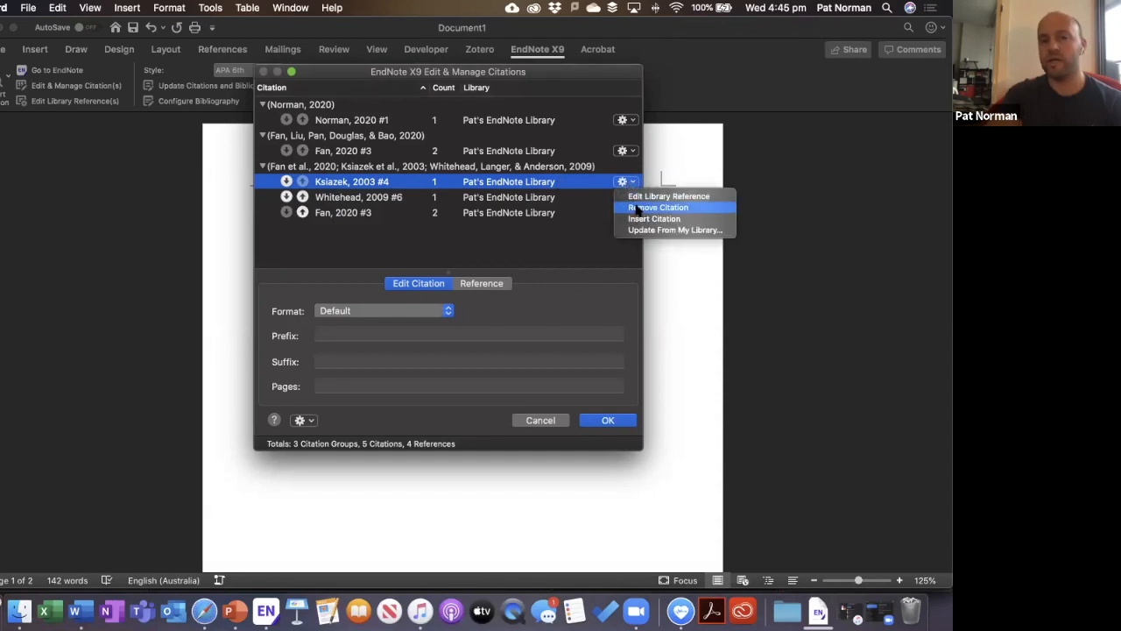
click(637, 207)
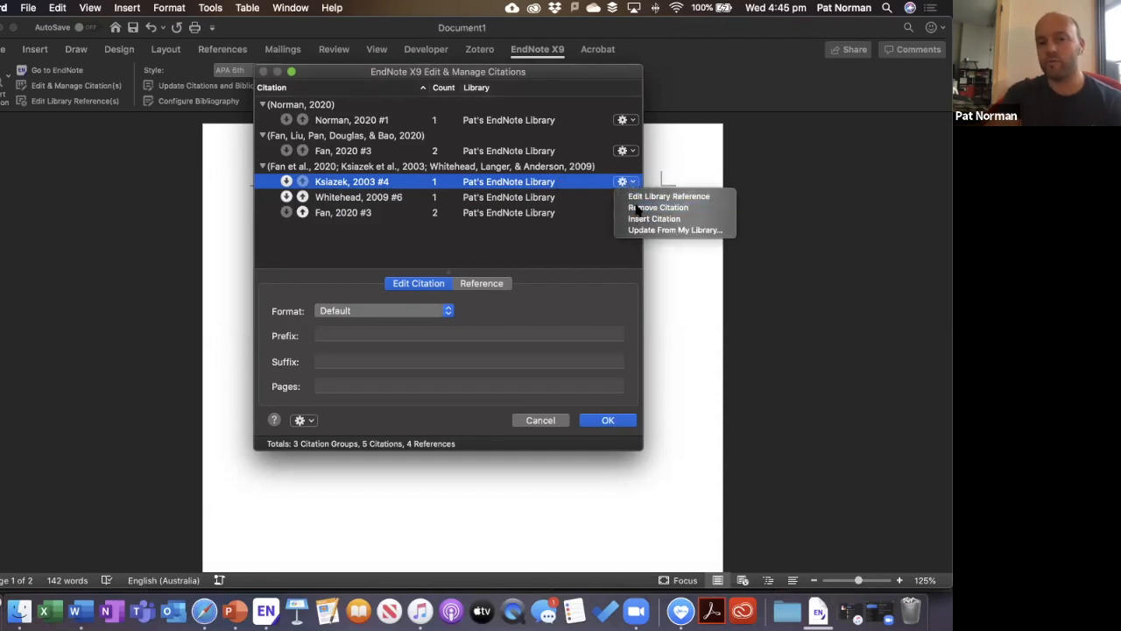
click(608, 421)
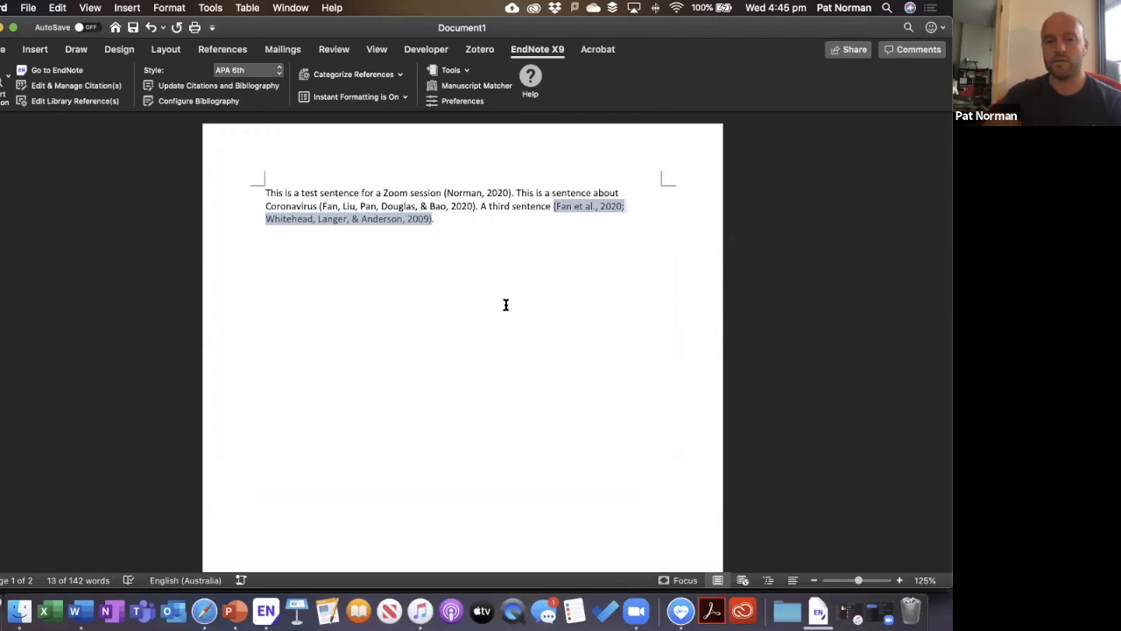
click(445, 213)
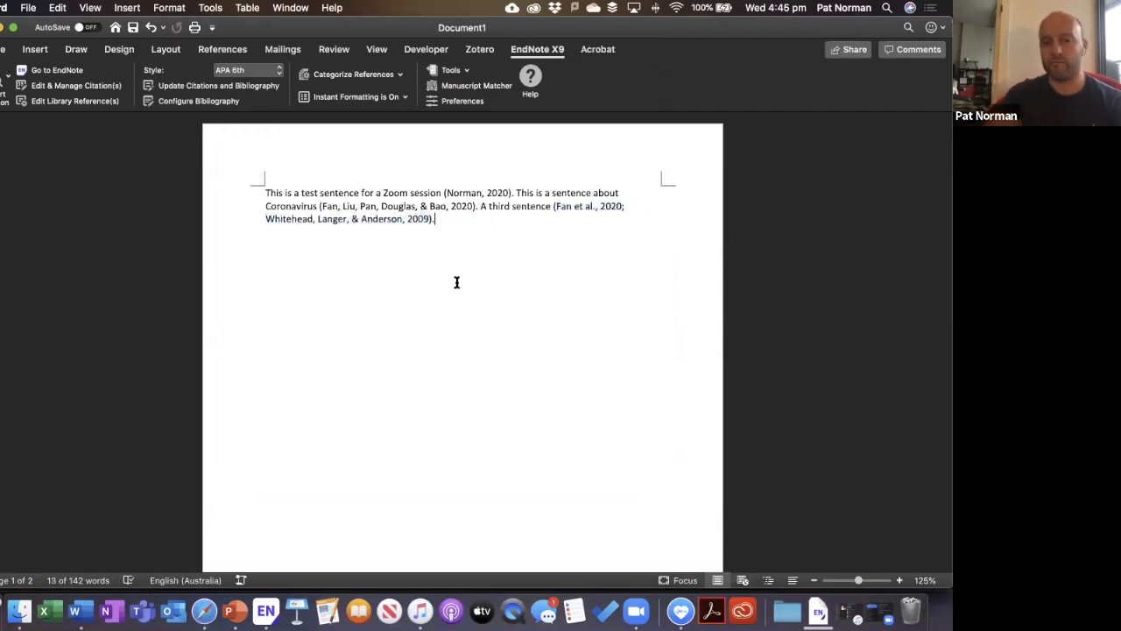
scroll(456, 281, down, 15)
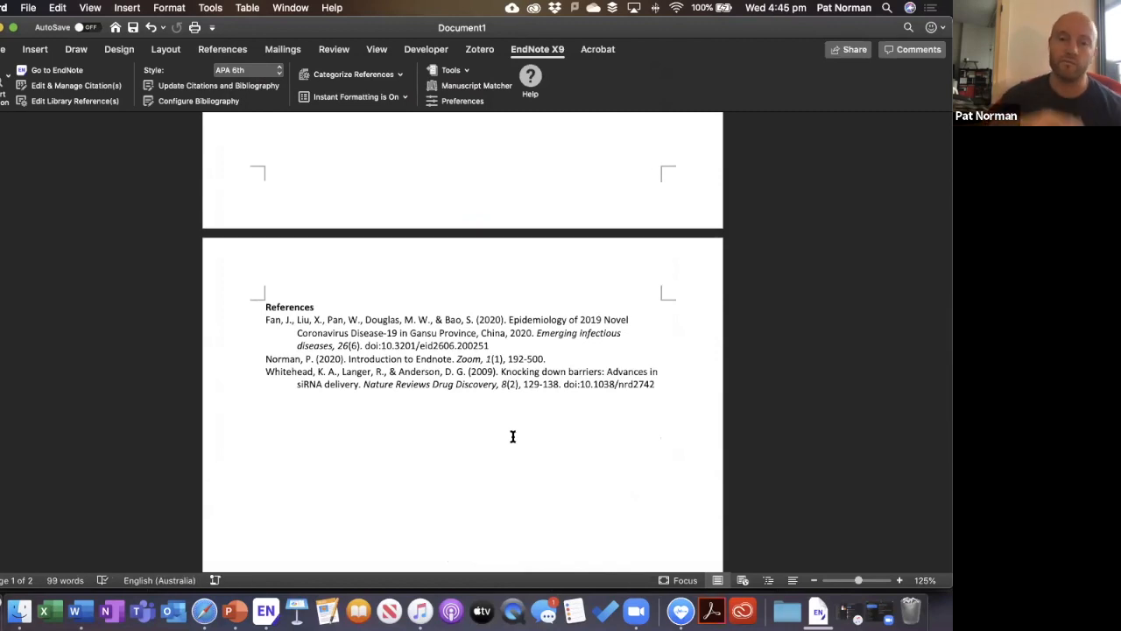
Add 'As you write, you can do your citations' citing Ksiazek et al., 2003, and check References.
scroll(513, 438, up, 10)
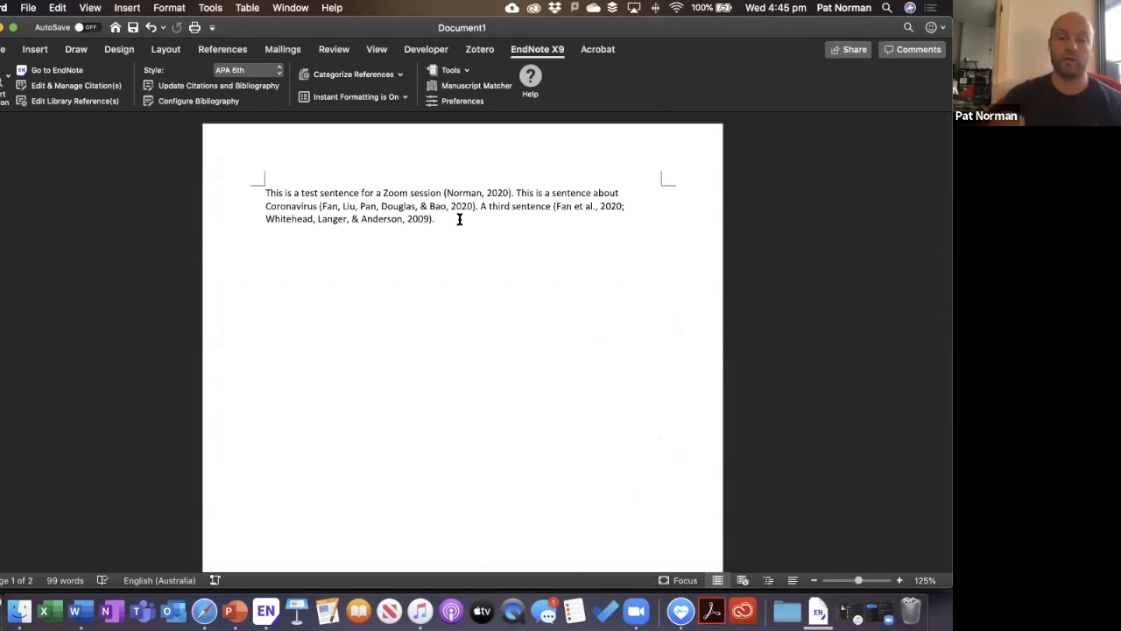
text(As you write, you can do your citations (Ksiazek et)
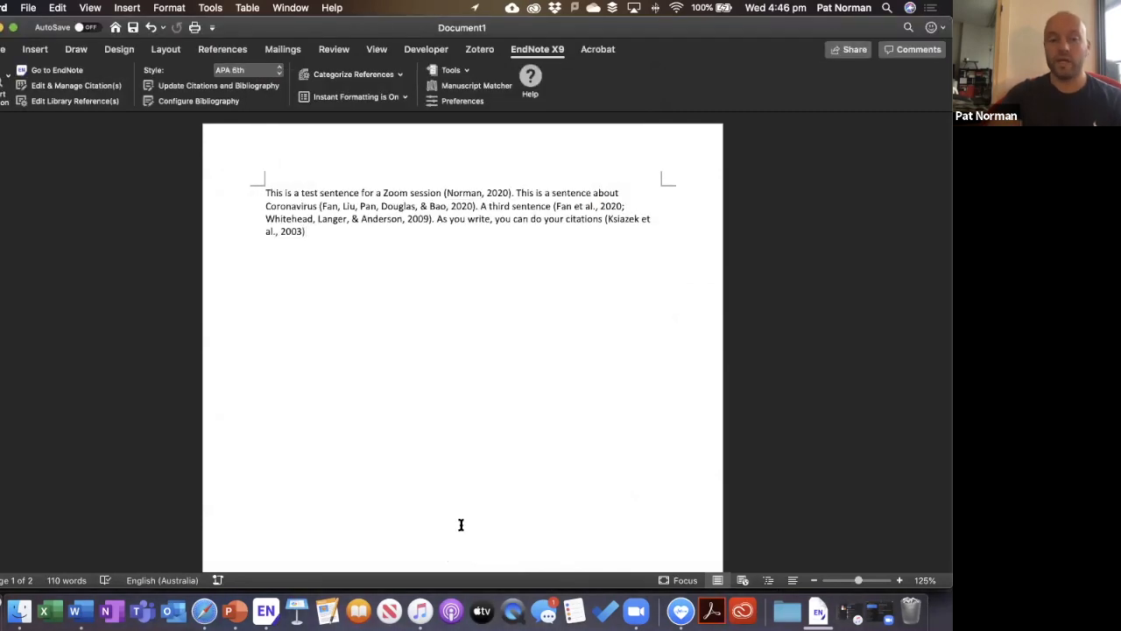
text(.)
scroll(412, 289, down, 10)
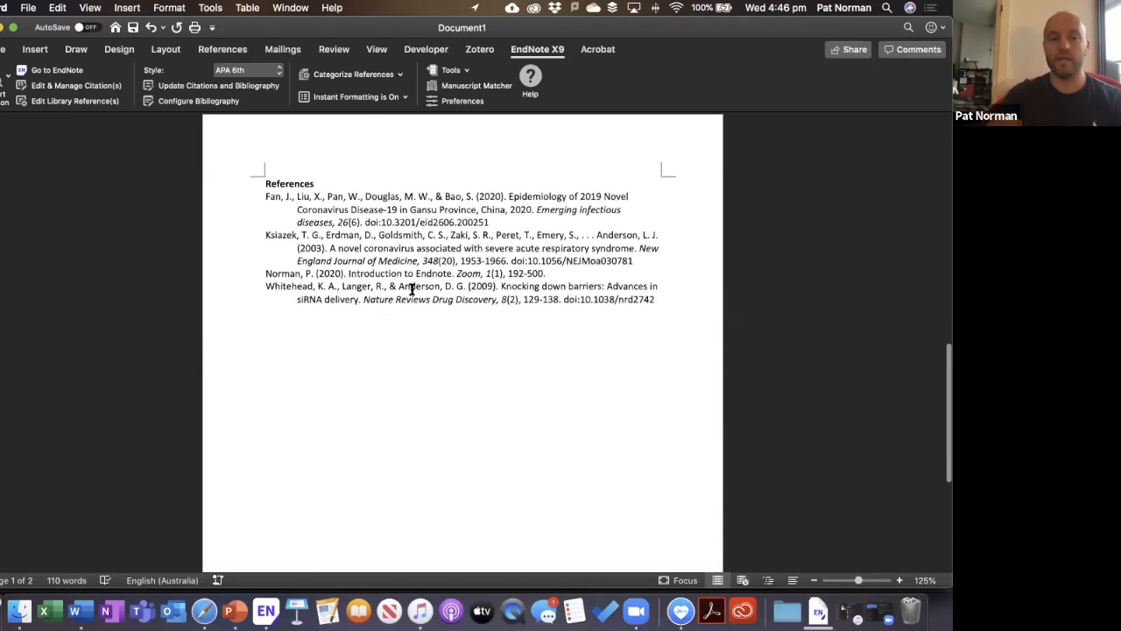
scroll(553, 233, up, 10)
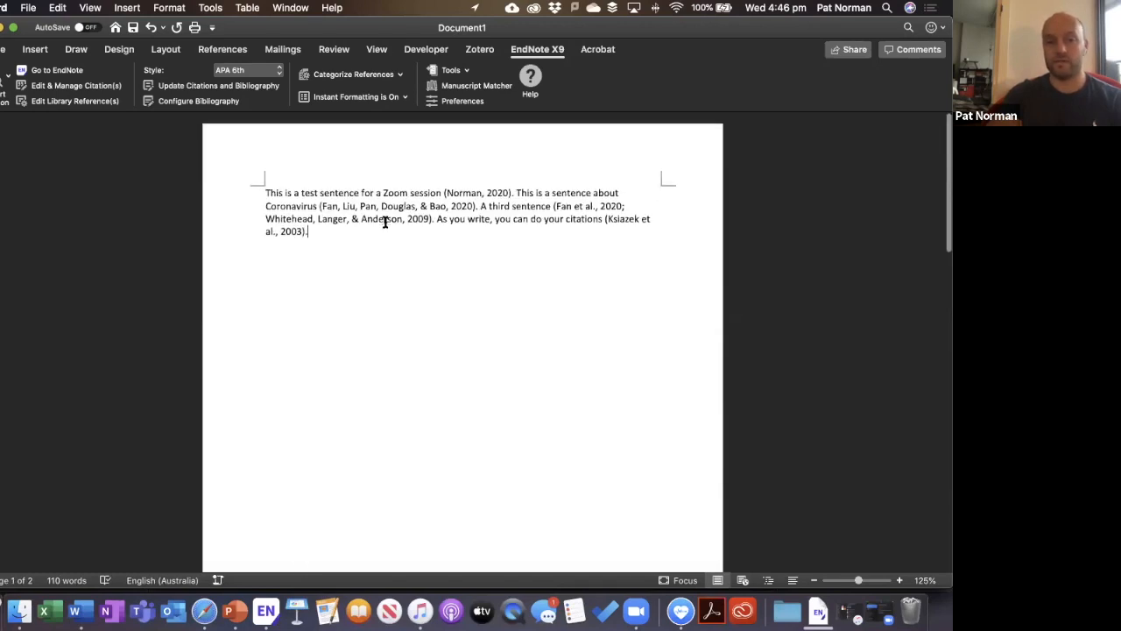
click(387, 221)
right_click(380, 213)
click(375, 240)
click(376, 240)
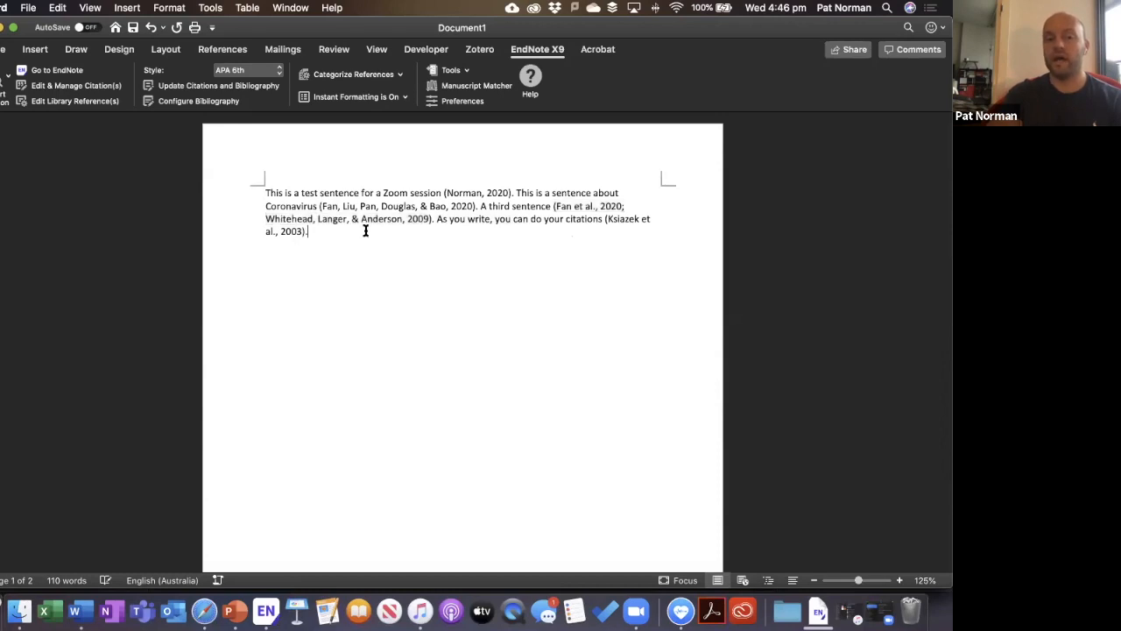
scroll(523, 428, down, 10)
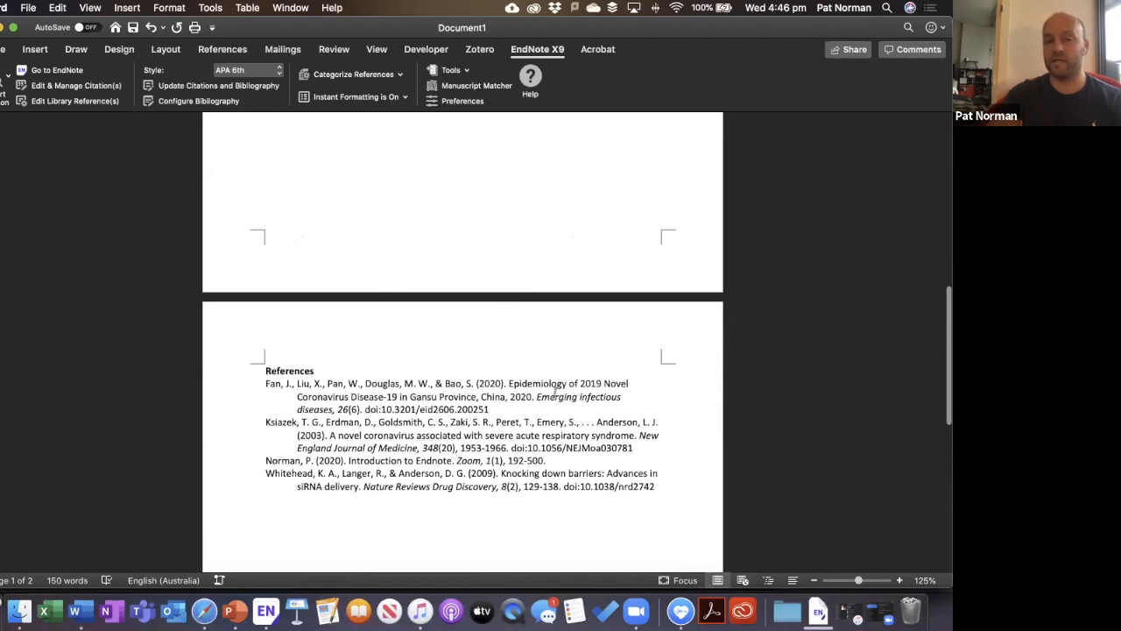
scroll(555, 392, up, 10)
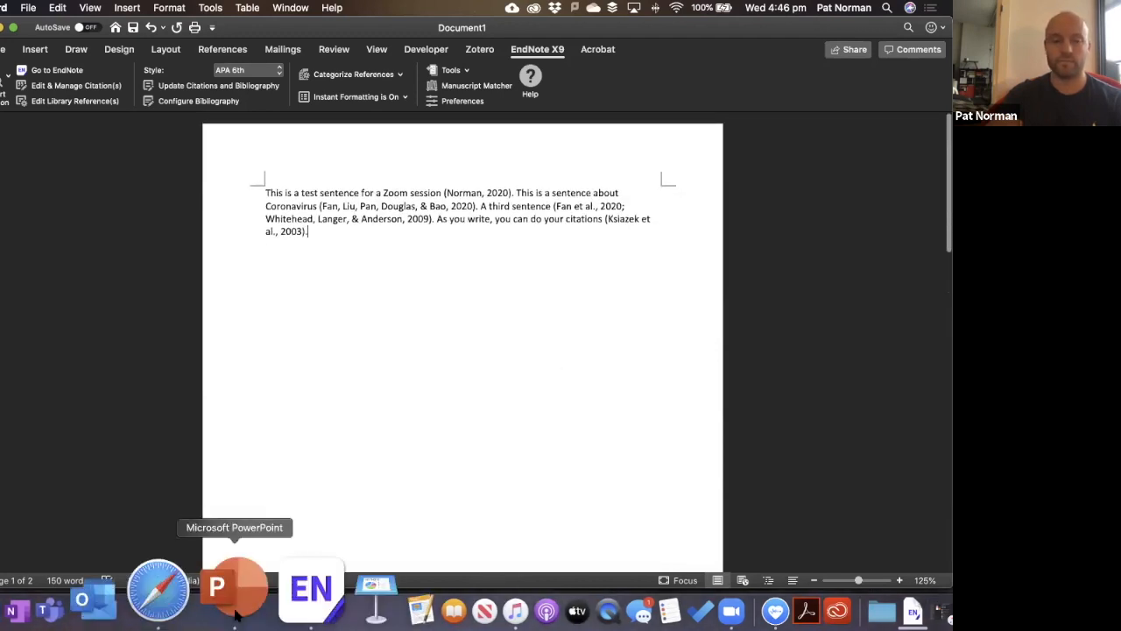
Start the PowerPoint slide show and advance to the Footnotes slide.
click(234, 616)
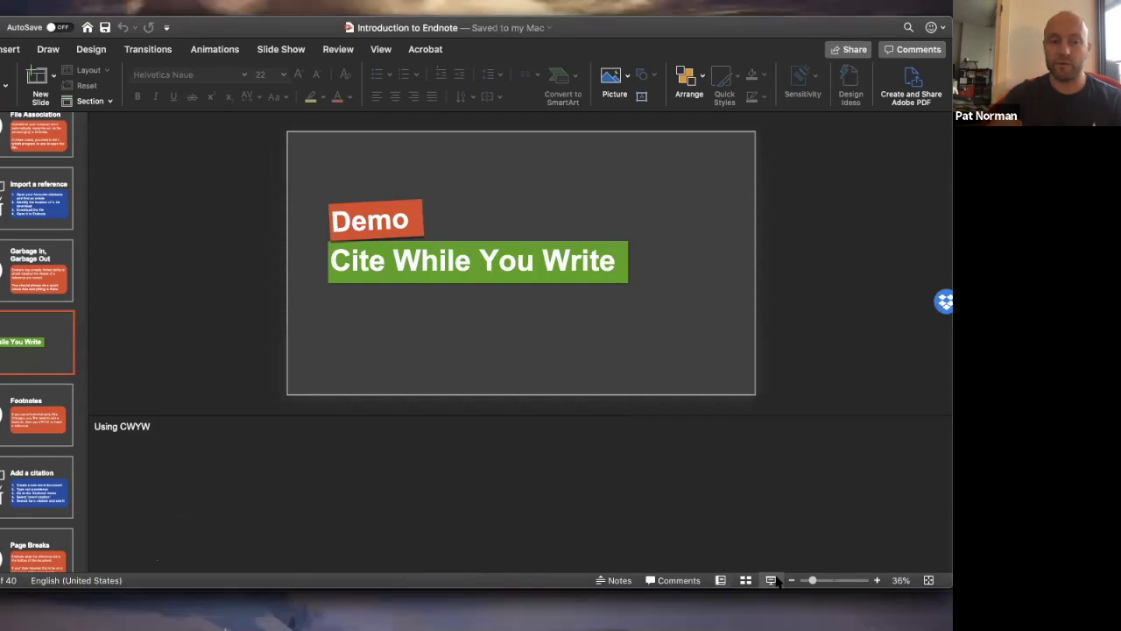
click(773, 580)
click(775, 576)
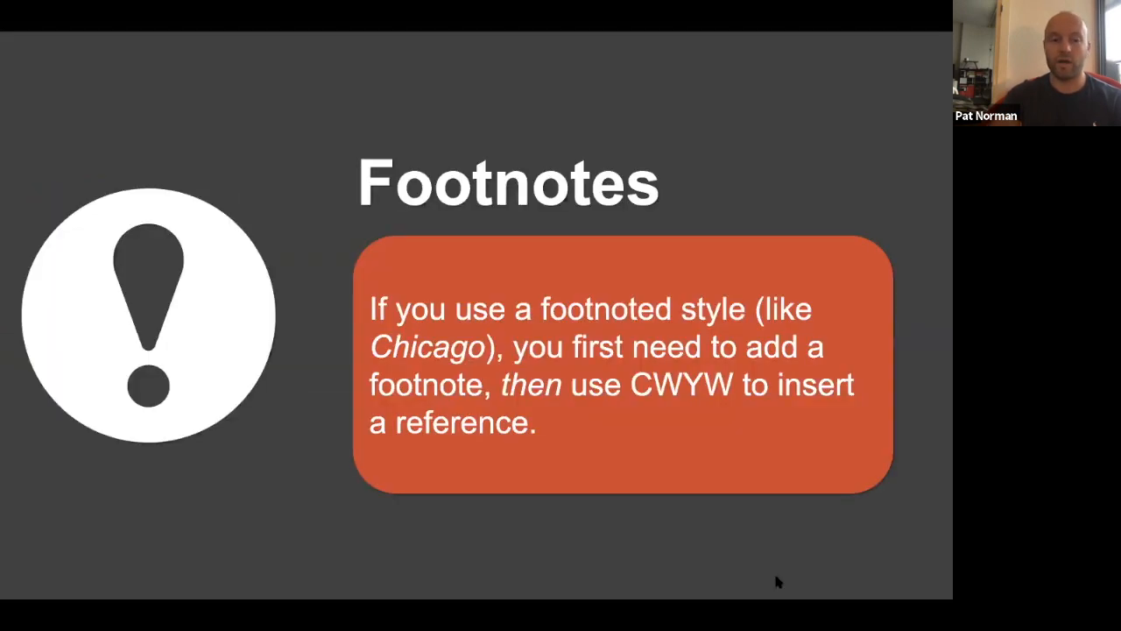